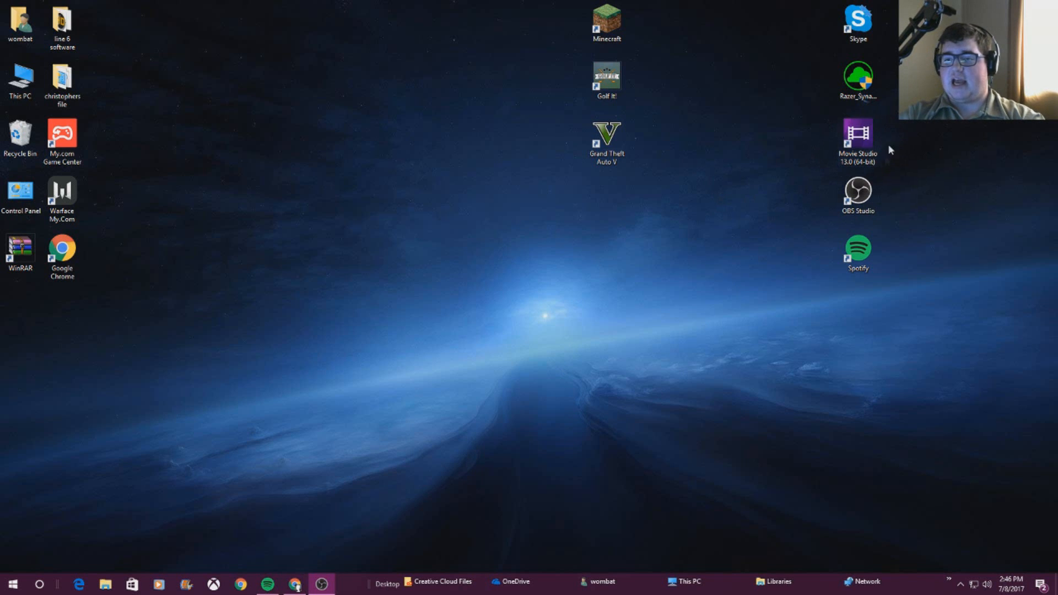
Step: Open Movie Studio 13.0 and start a new project with the region Americas and Japan (60 Hz / NTSC)
double_click(872, 142)
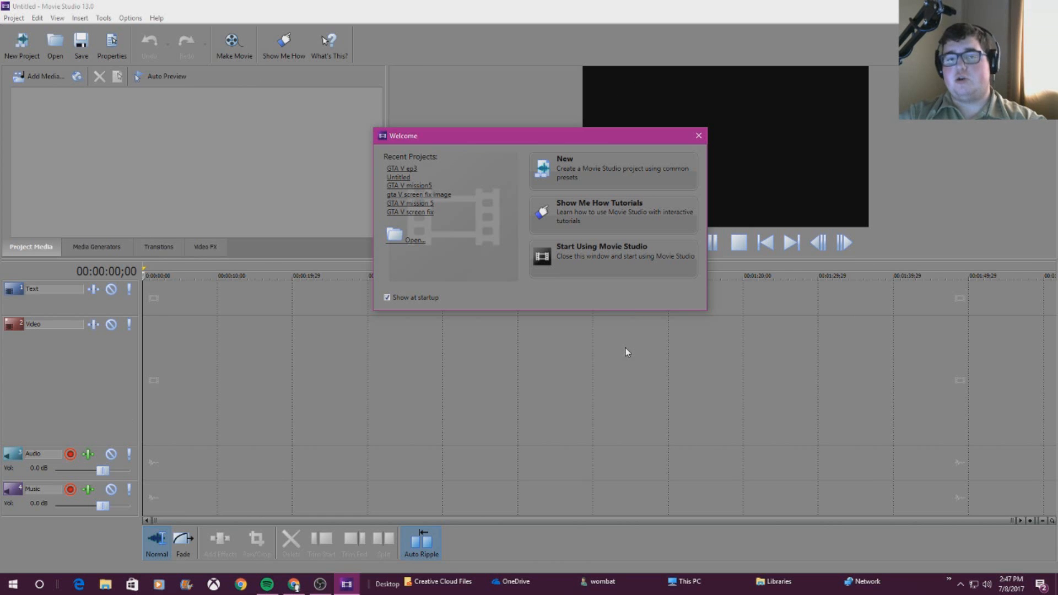
click(581, 174)
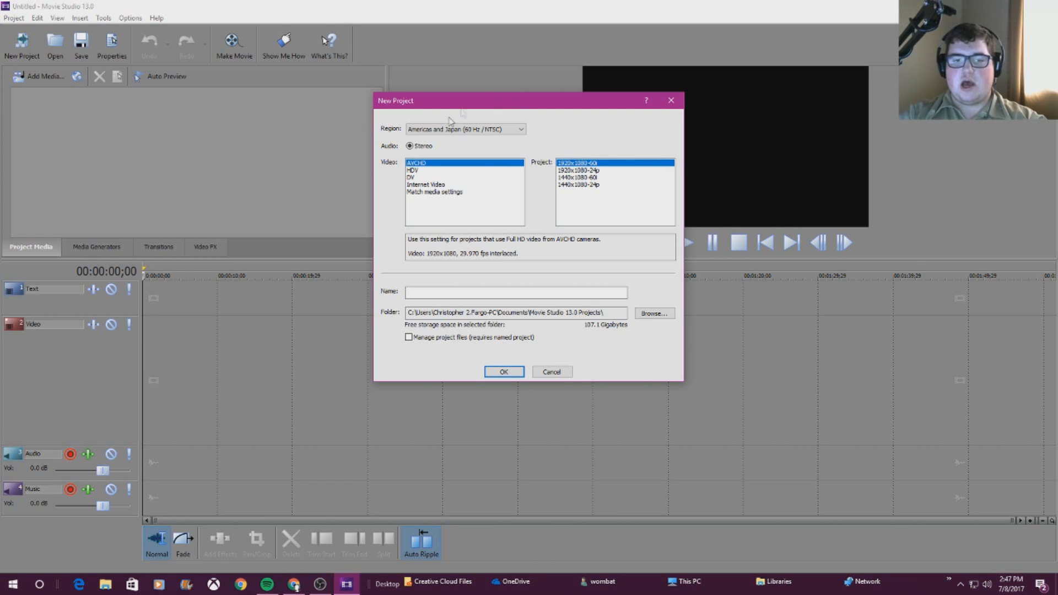
click(493, 133)
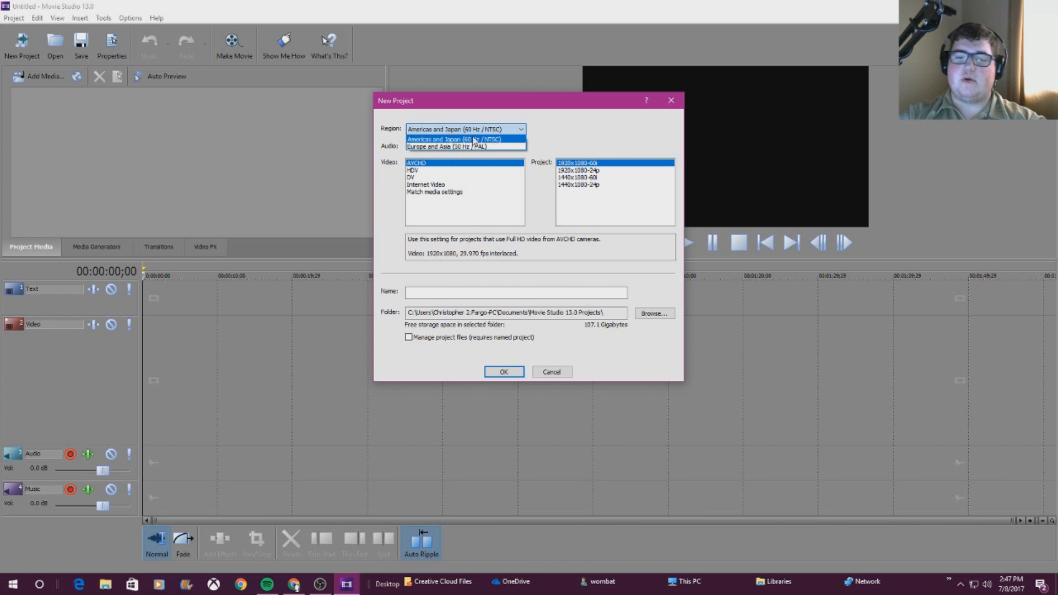
click(475, 141)
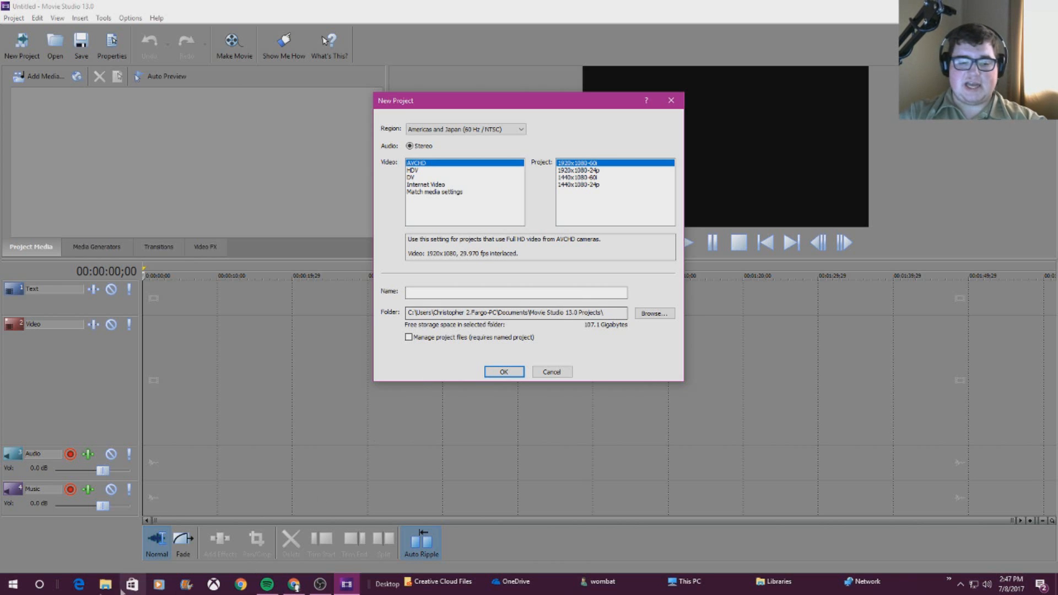
Step: Look through the Movie Studio 13.0 Projects folder in Documents in File Explorer and close it
click(106, 584)
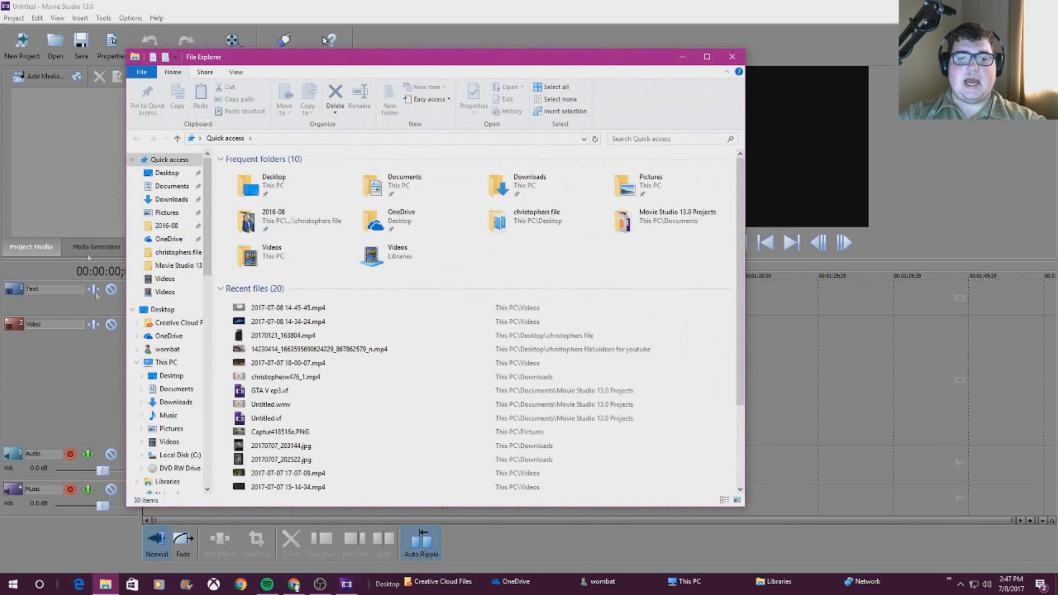
click(172, 186)
double_click(281, 333)
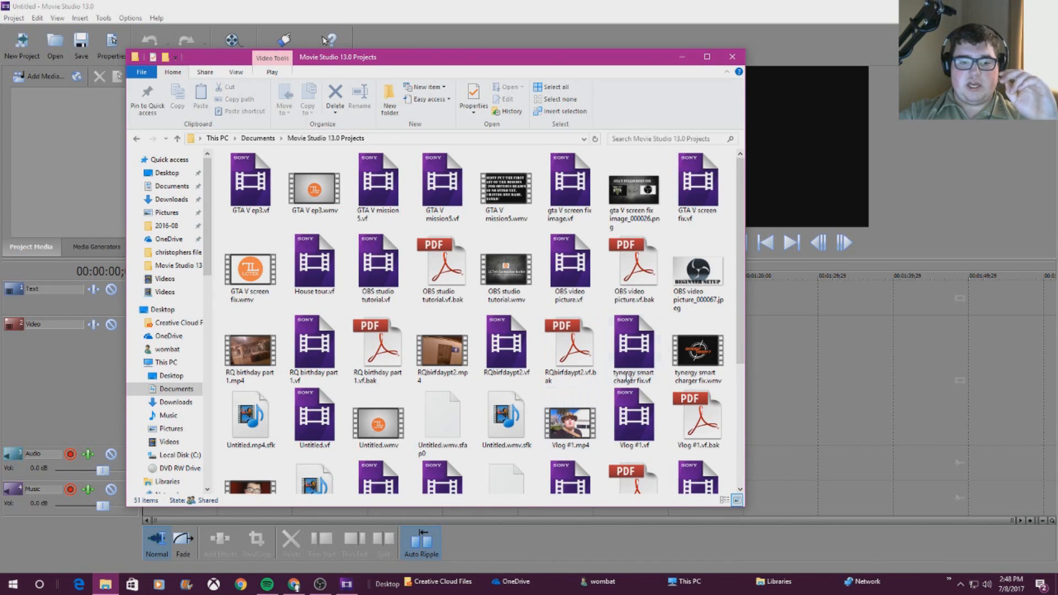
click(732, 57)
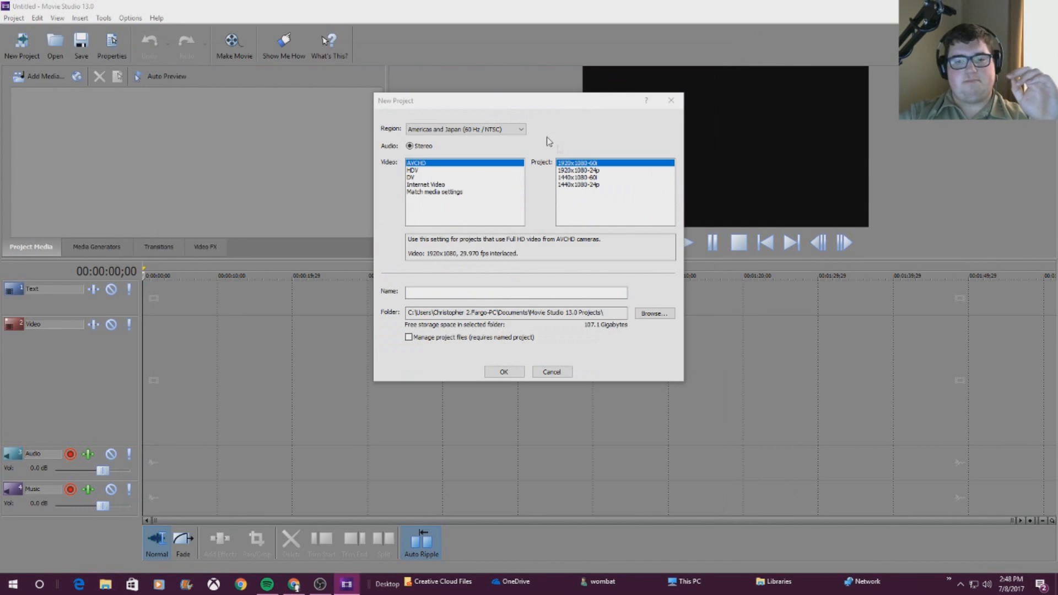
Step: Name the project Vlog Test Video and create it with the AVCHD 1920x1080-60i preset
click(480, 292)
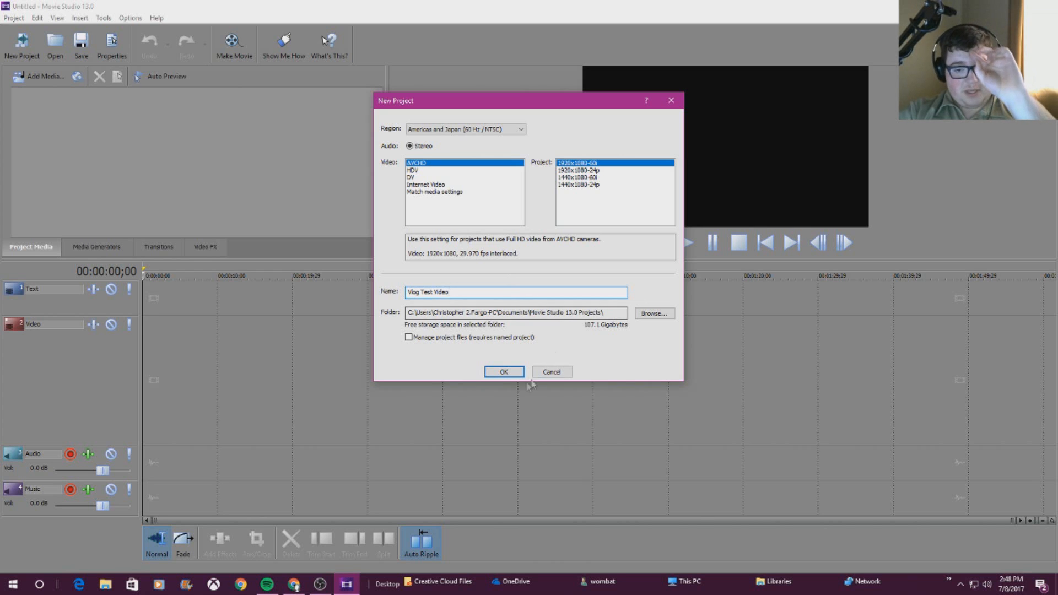
click(513, 374)
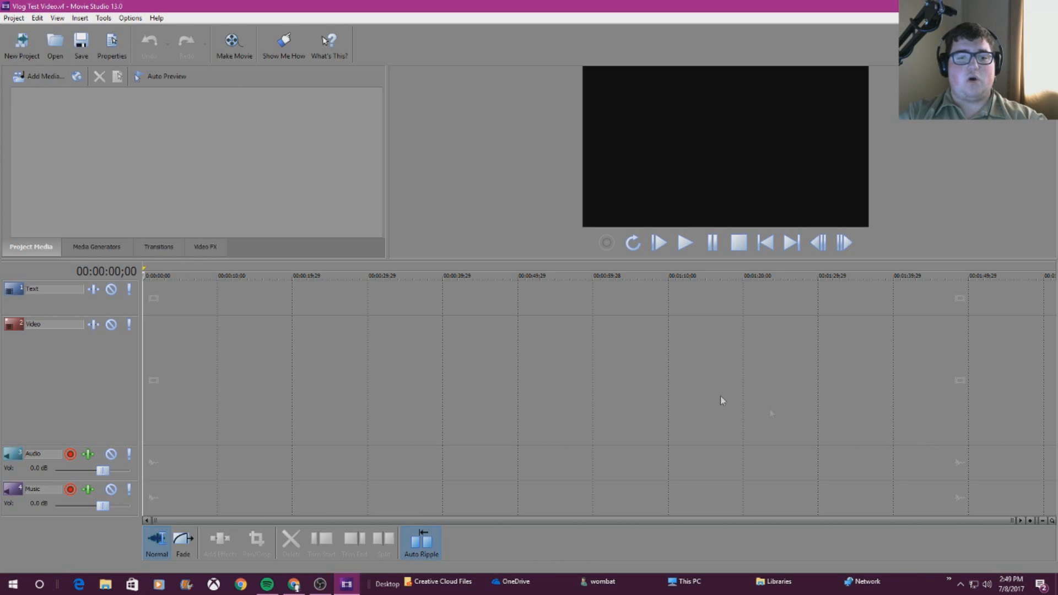
Step: Import the first orange-logo LCTEK intro clip from the Downloads folder and place it at the start of the Video track
click(36, 78)
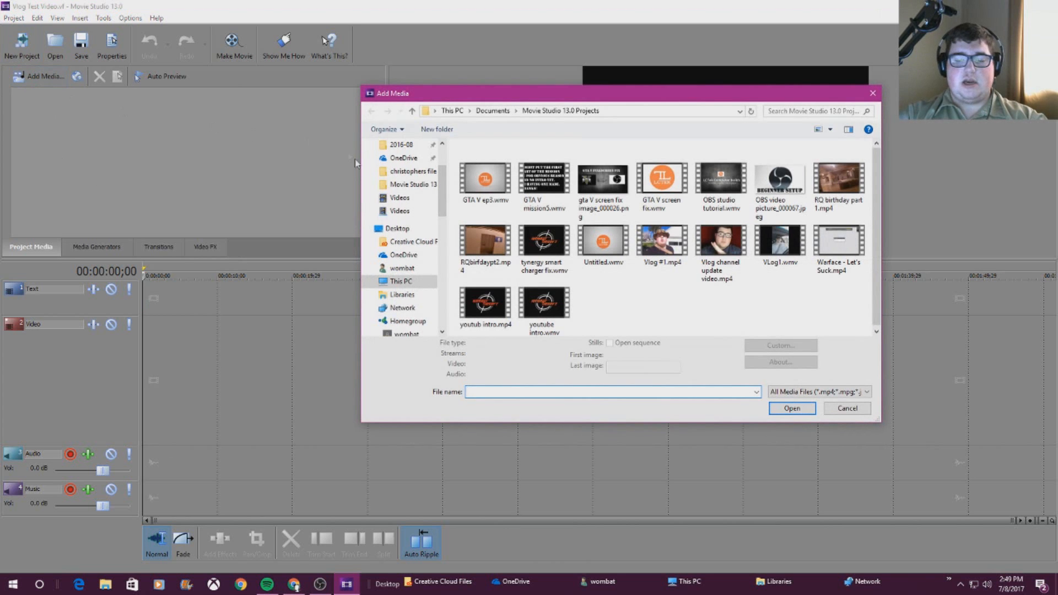
scroll(405, 201, up, 2)
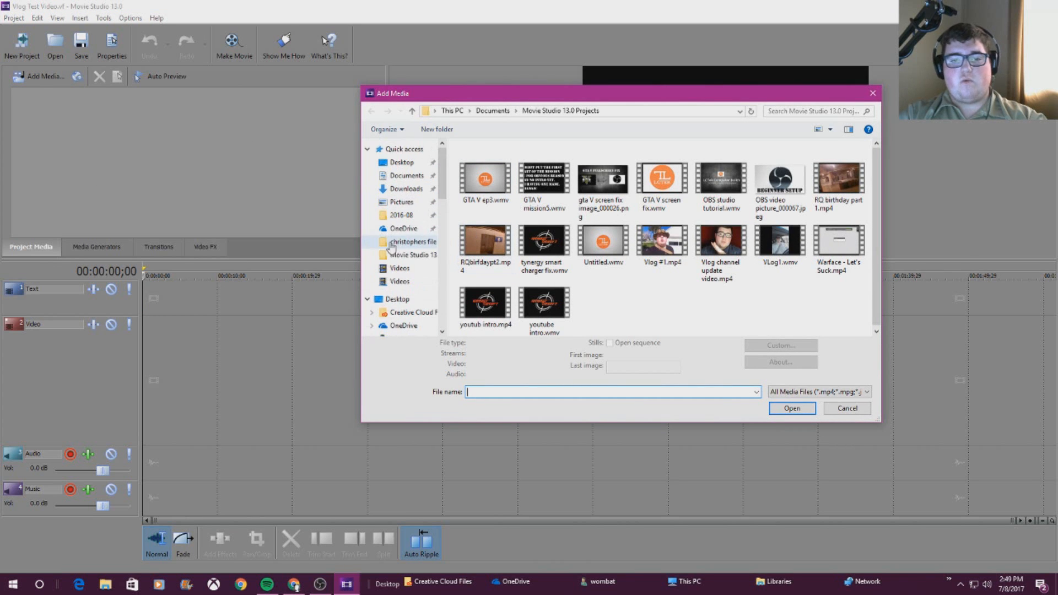
click(406, 189)
scroll(612, 221, down, 10)
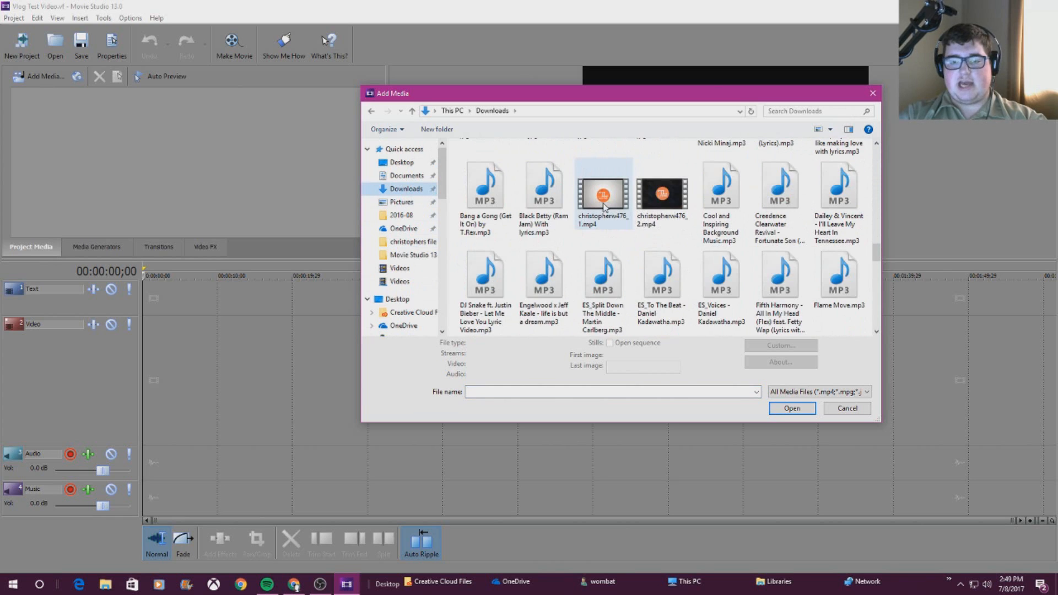
double_click(604, 203)
drag(49, 115, 149, 338)
Step: Preview the LCTEK intro clip from the beginning of the timeline
drag(220, 276, 77, 278)
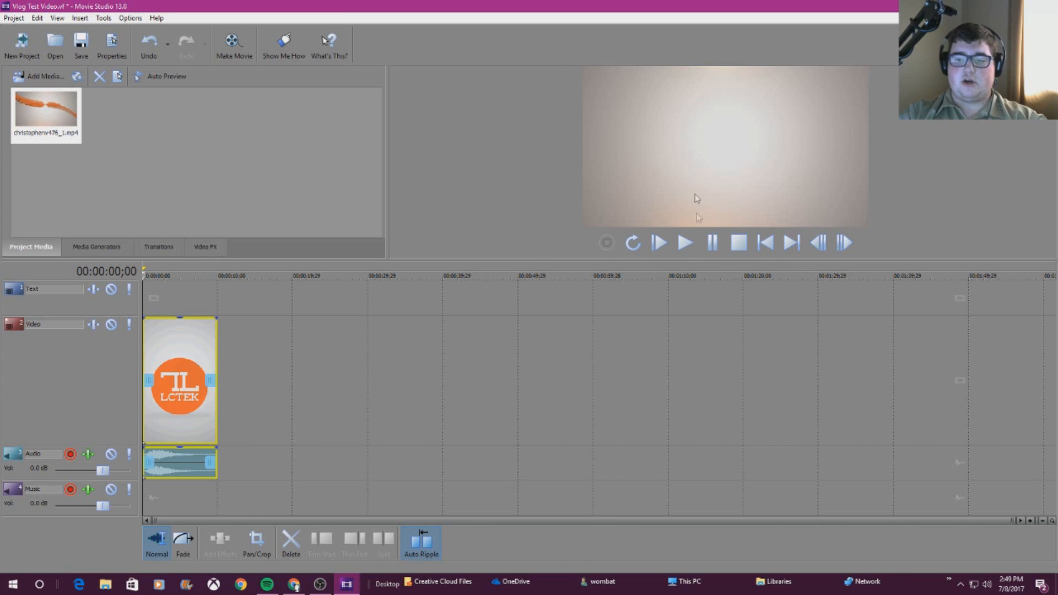
click(685, 240)
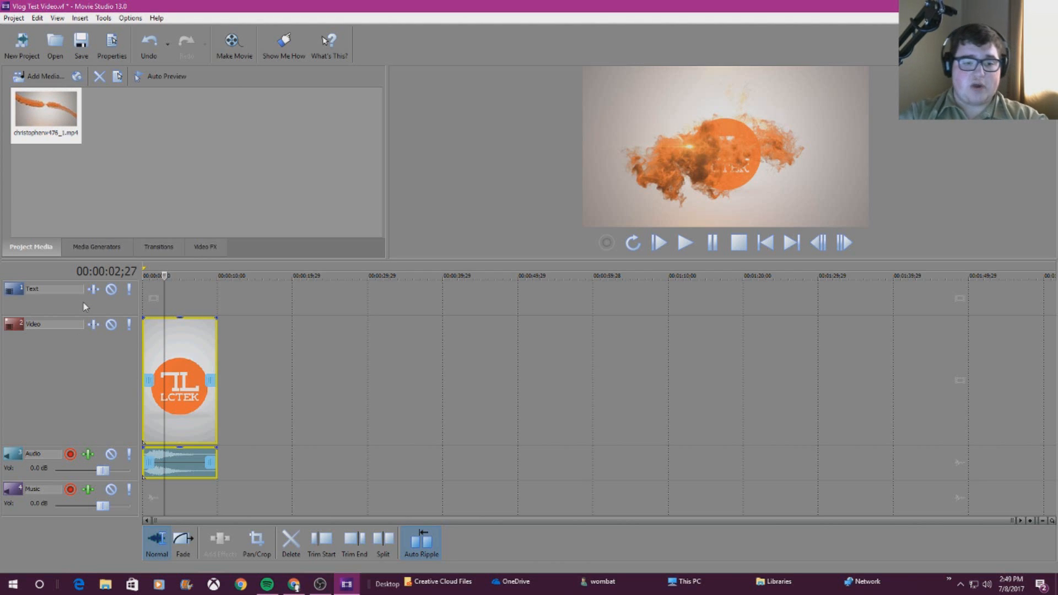
click(101, 356)
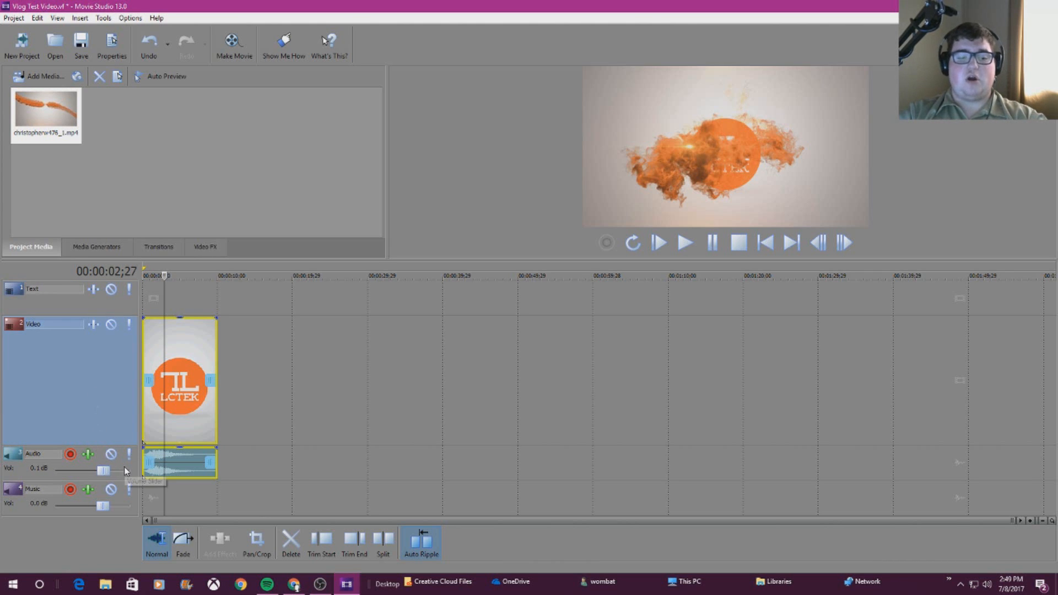
Step: Try out the Audio track's volume by lowering it to -Inf. and raising it to 0.6 dB
click(119, 471)
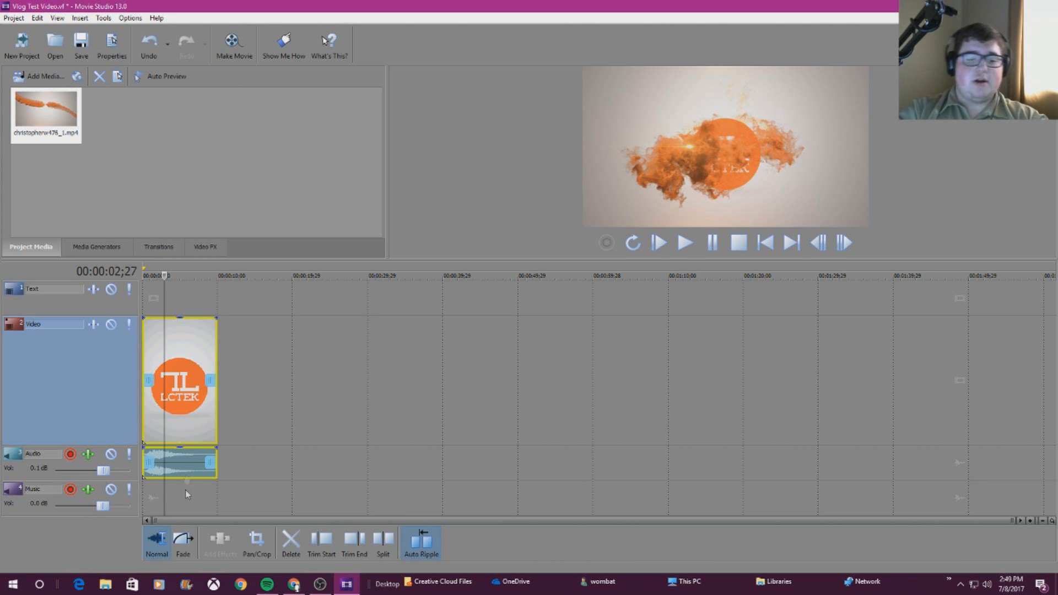
drag(106, 473, 55, 477)
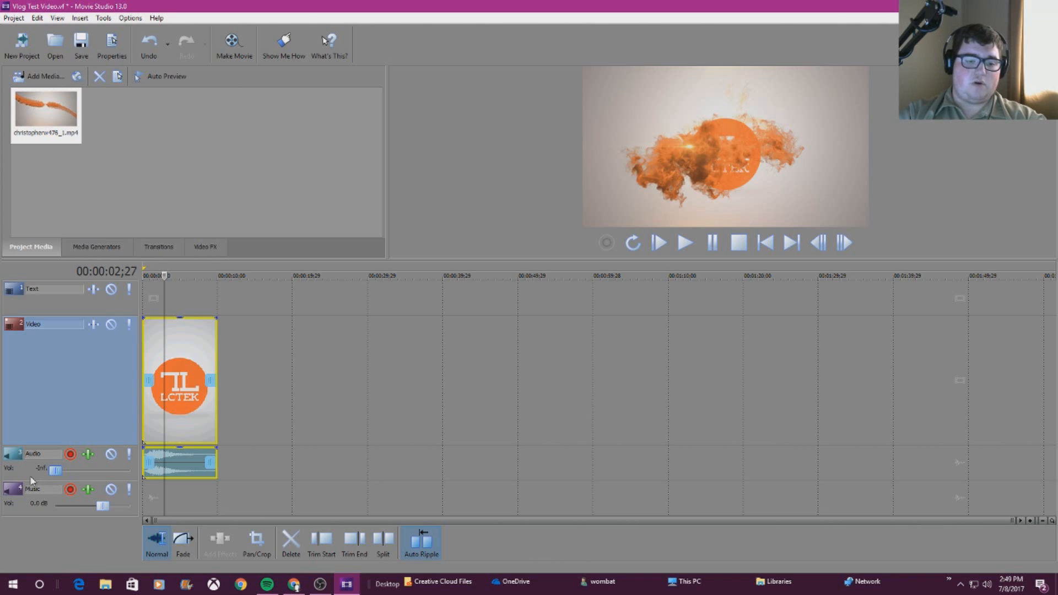
drag(56, 472, 109, 475)
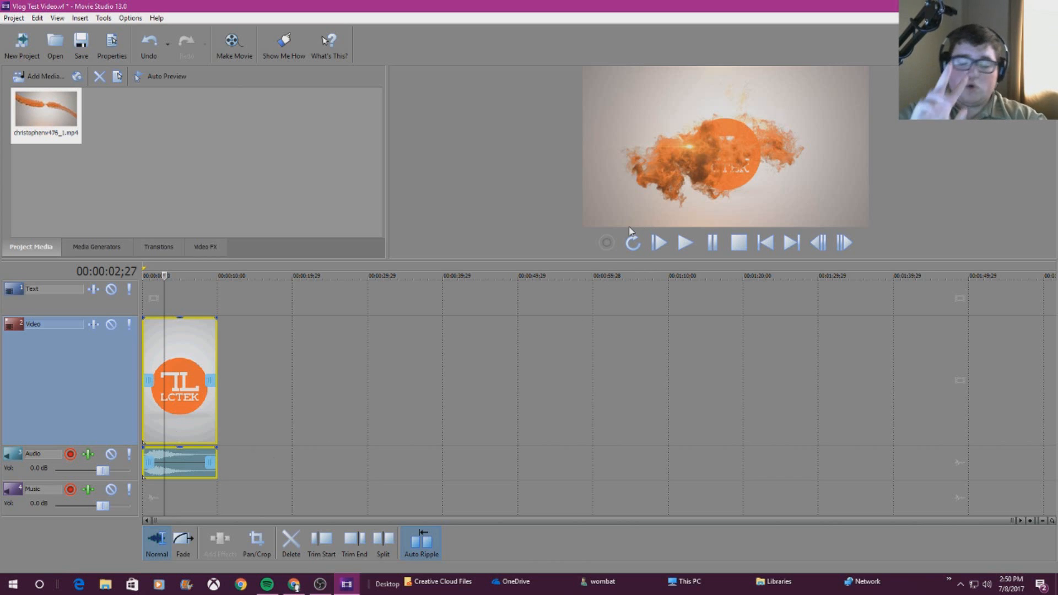
mouse_move(103, 470)
mouse_down()
mouse_move(34, 487)
mouse_move(53, 475)
mouse_move(109, 477)
mouse_up()
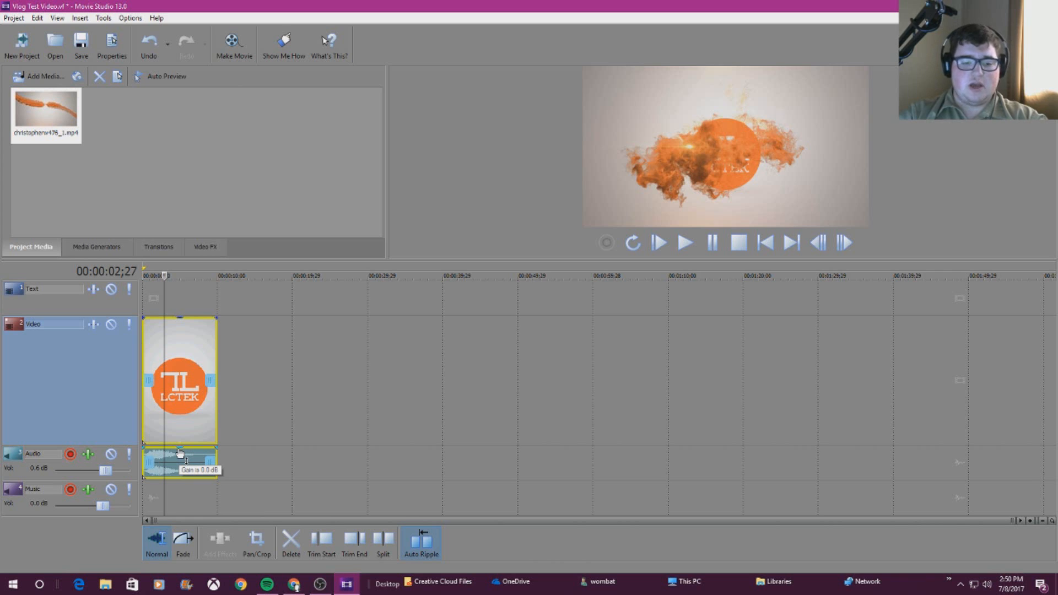
Step: Try muting the intro clip's audio event by lowering its gain to -Inf. dB, and raise the gain back up
mouse_move(180, 453)
mouse_down()
mouse_move(178, 485)
mouse_move(182, 450)
mouse_up()
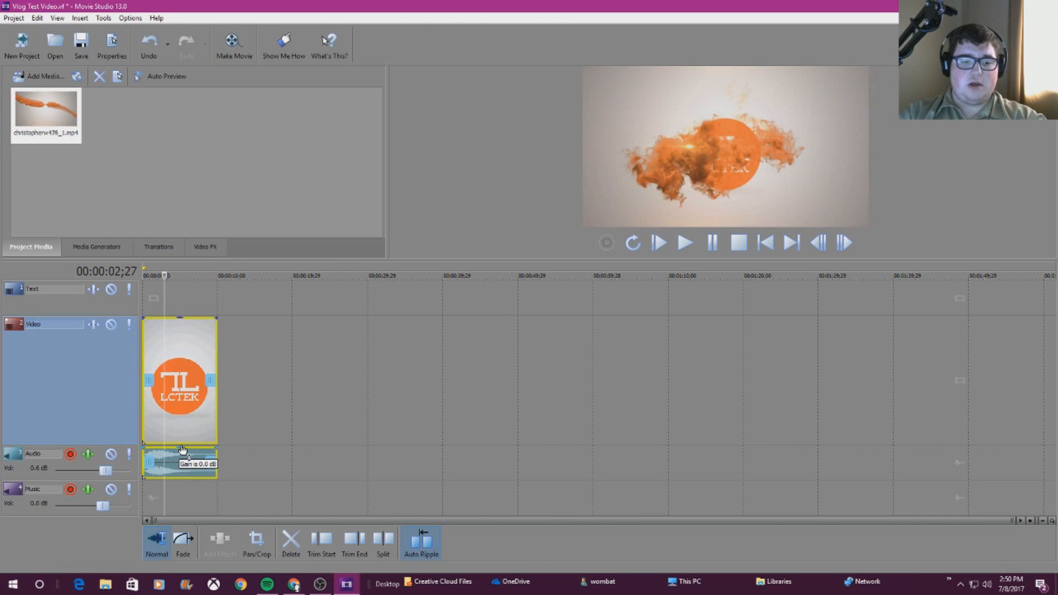
click(266, 463)
click(181, 460)
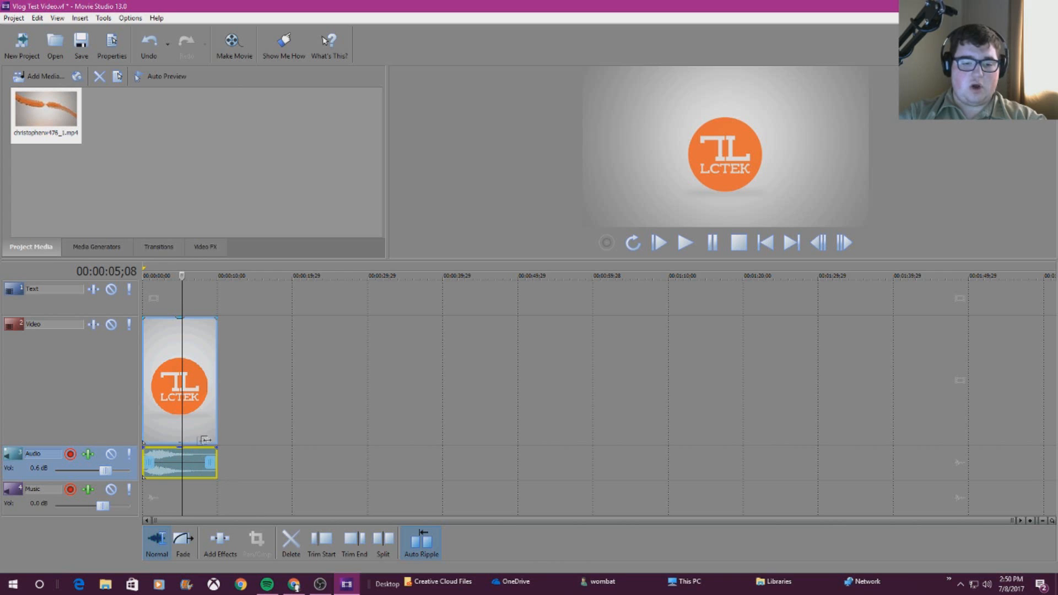
drag(176, 445, 177, 481)
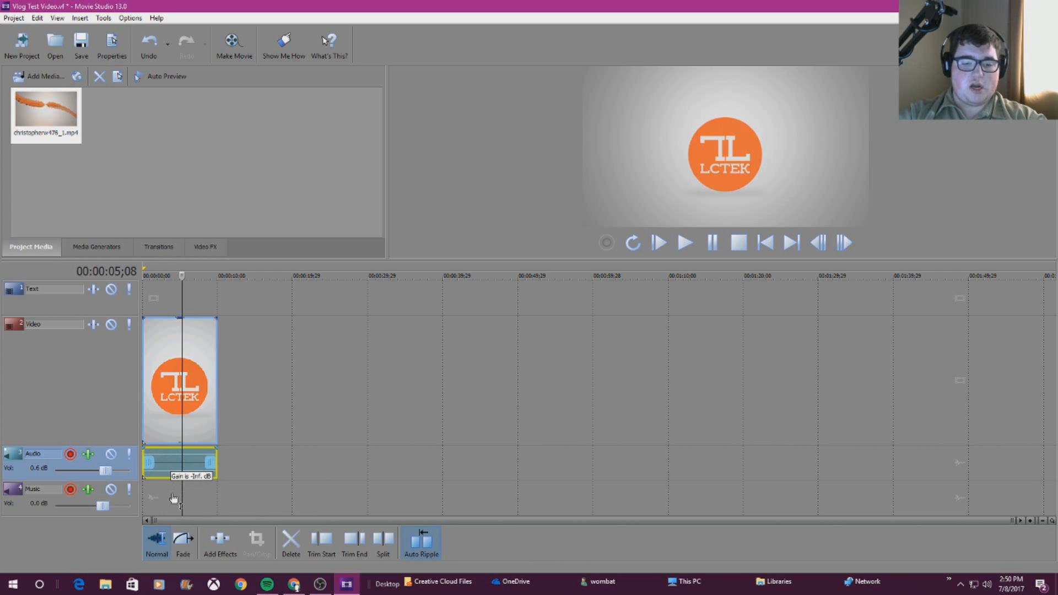
mouse_move(184, 324)
mouse_down()
mouse_move(187, 441)
mouse_move(180, 315)
mouse_up()
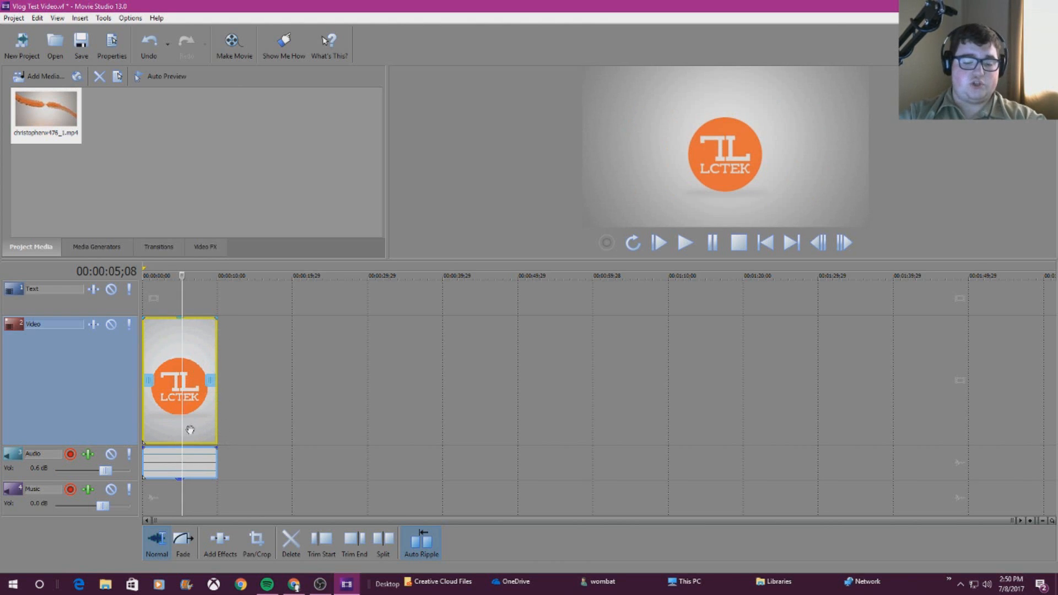
mouse_move(178, 483)
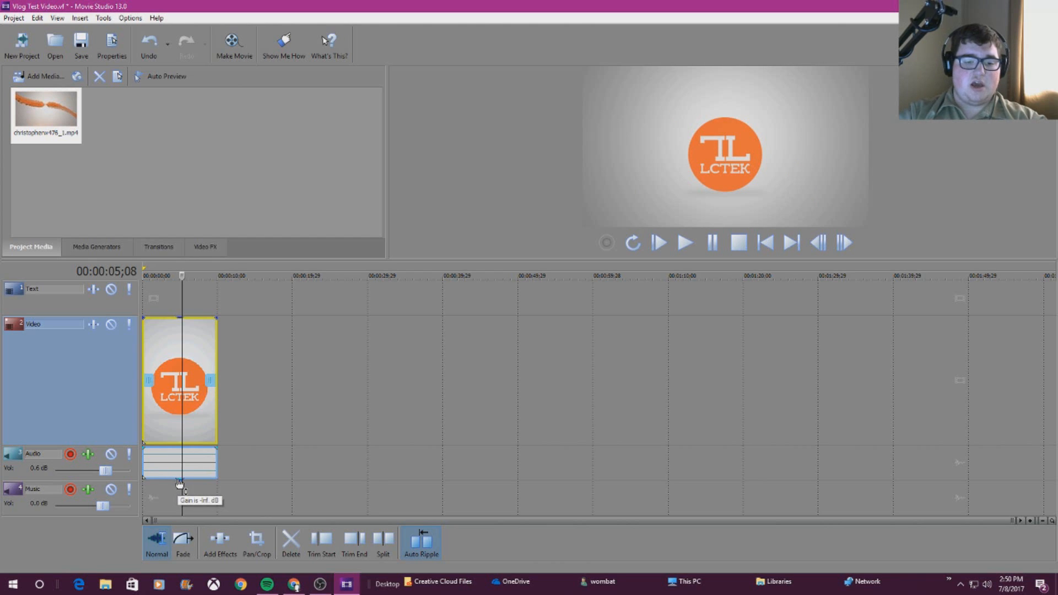
drag(178, 483, 185, 448)
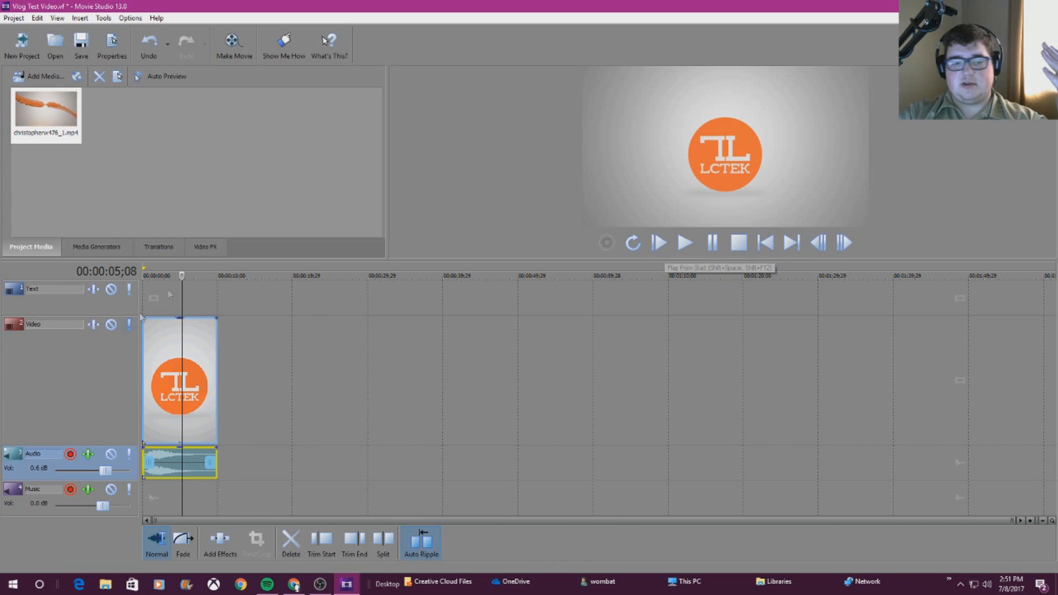
Step: Play the intro from the start while dipping the Audio track's volume to about -33 dB, and set it to 0.3 dB
click(143, 276)
click(685, 243)
drag(105, 470, 65, 470)
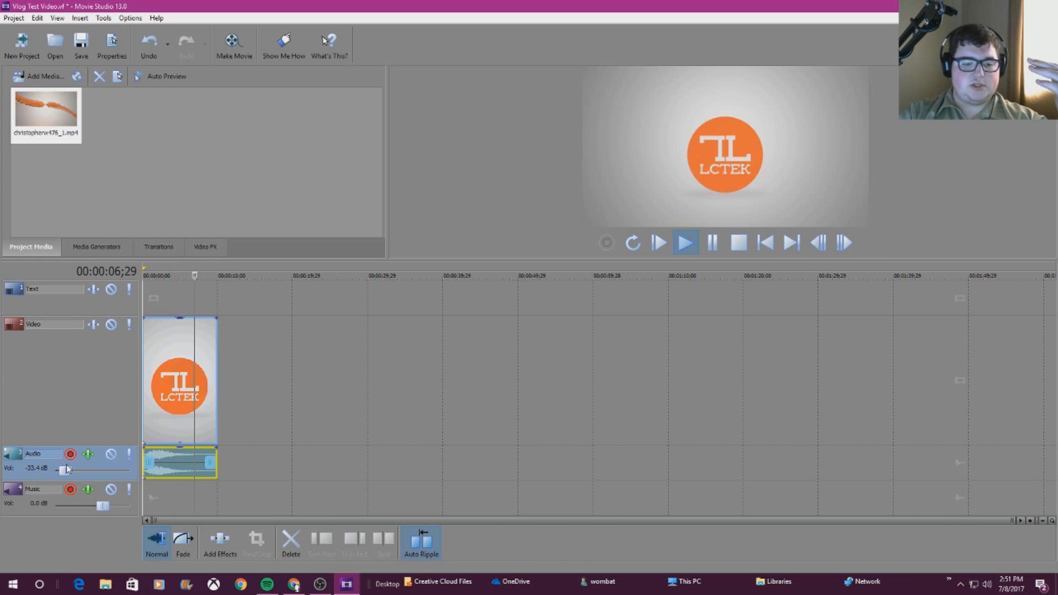
drag(67, 469, 104, 471)
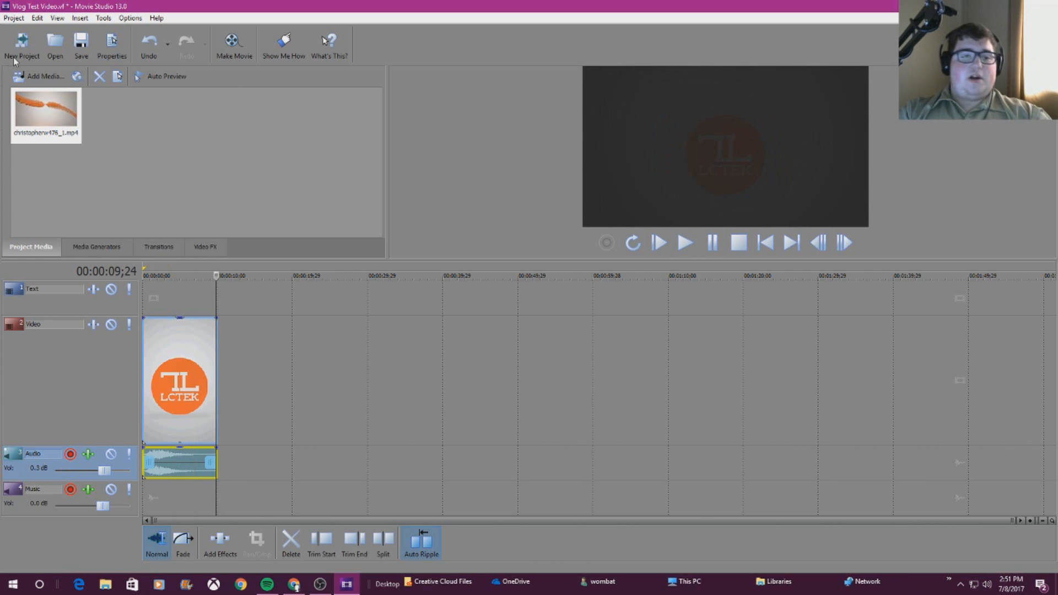
Step: Start adding media to the project and look through the Downloads folder for the vlog footage
click(39, 76)
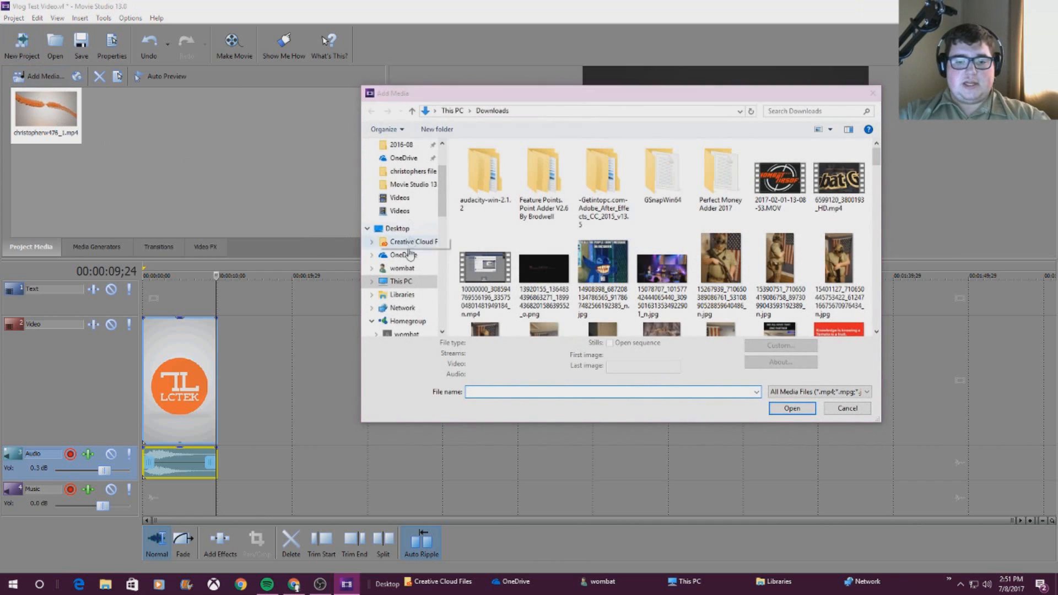
click(400, 281)
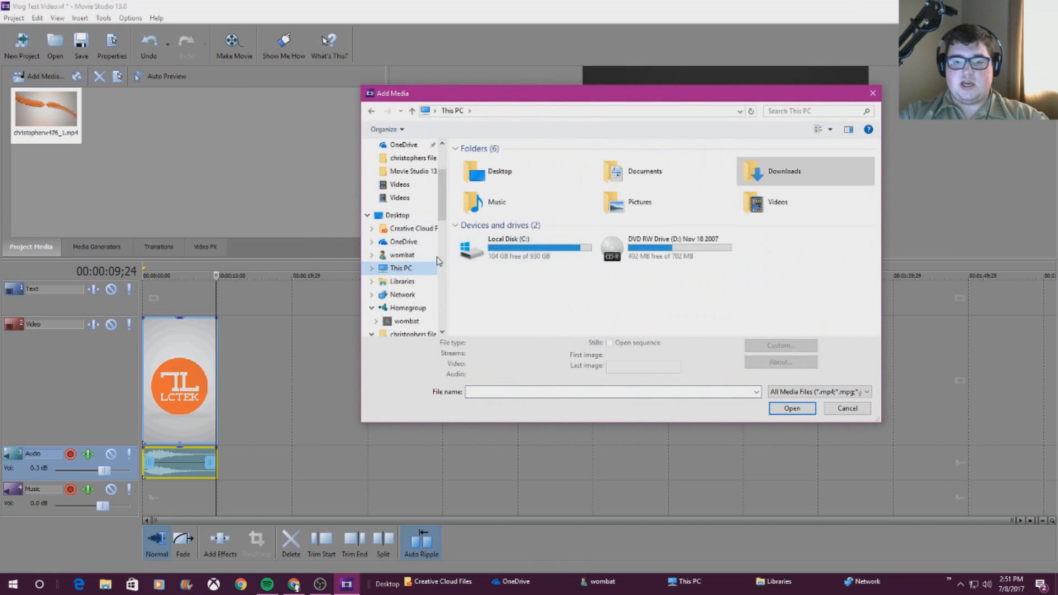
double_click(783, 182)
scroll(684, 210, down, 1)
scroll(684, 210, down, 5)
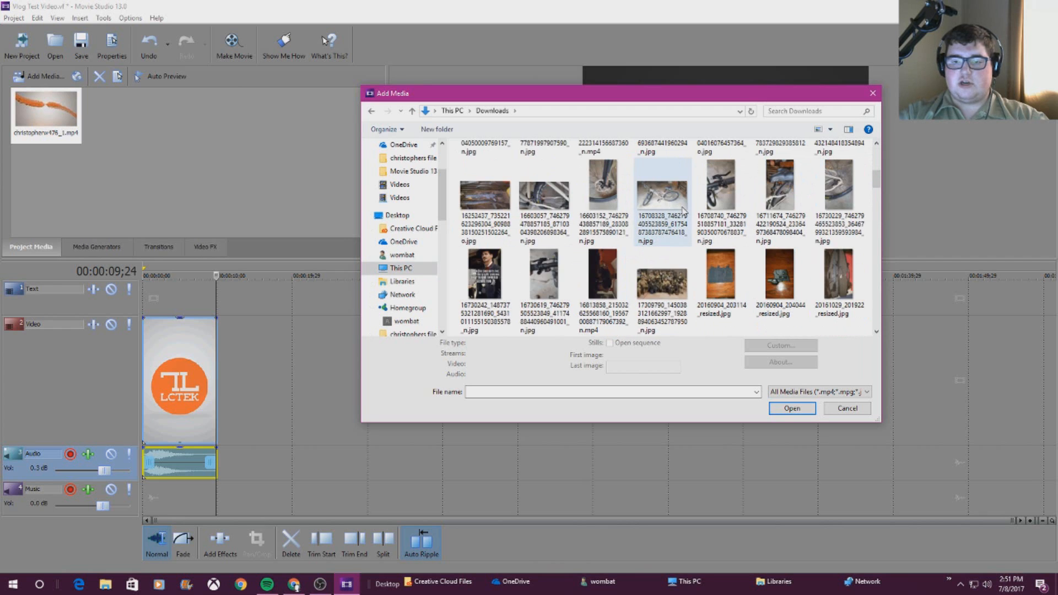
scroll(683, 211, down, 10)
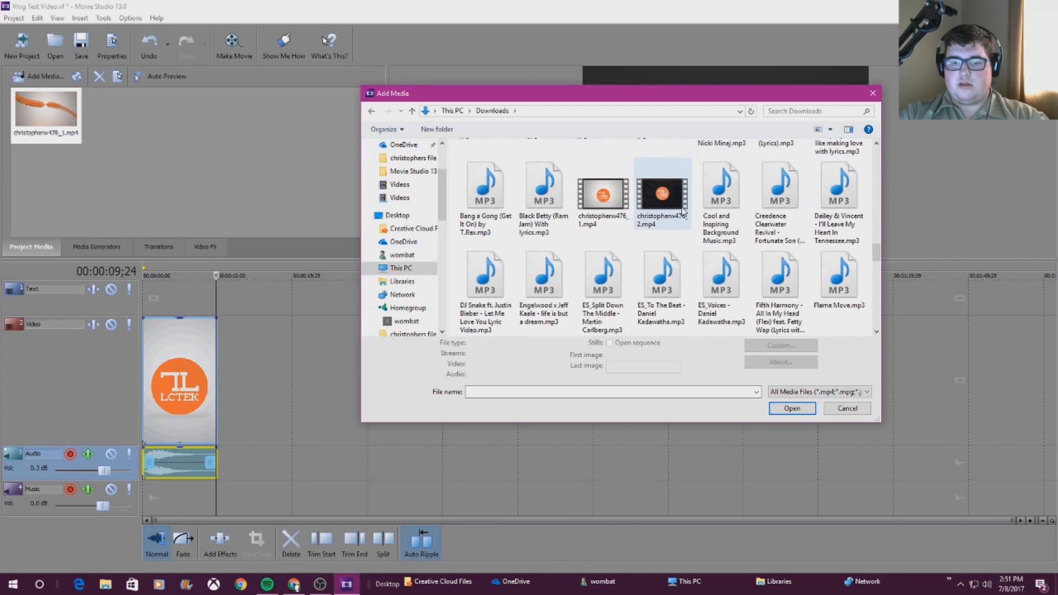
scroll(683, 211, up, 5)
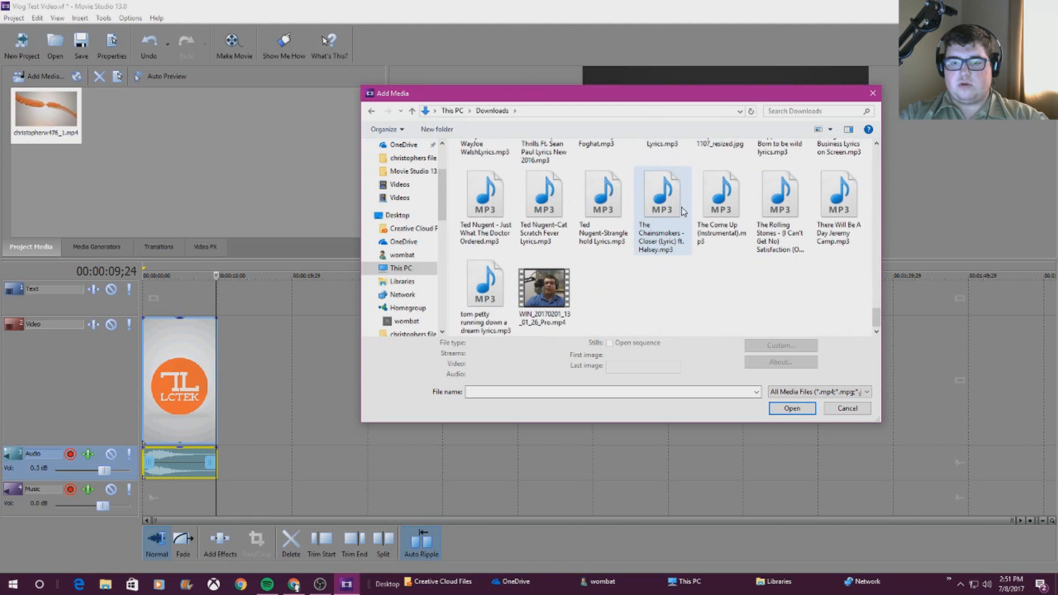
scroll(715, 237, up, 6)
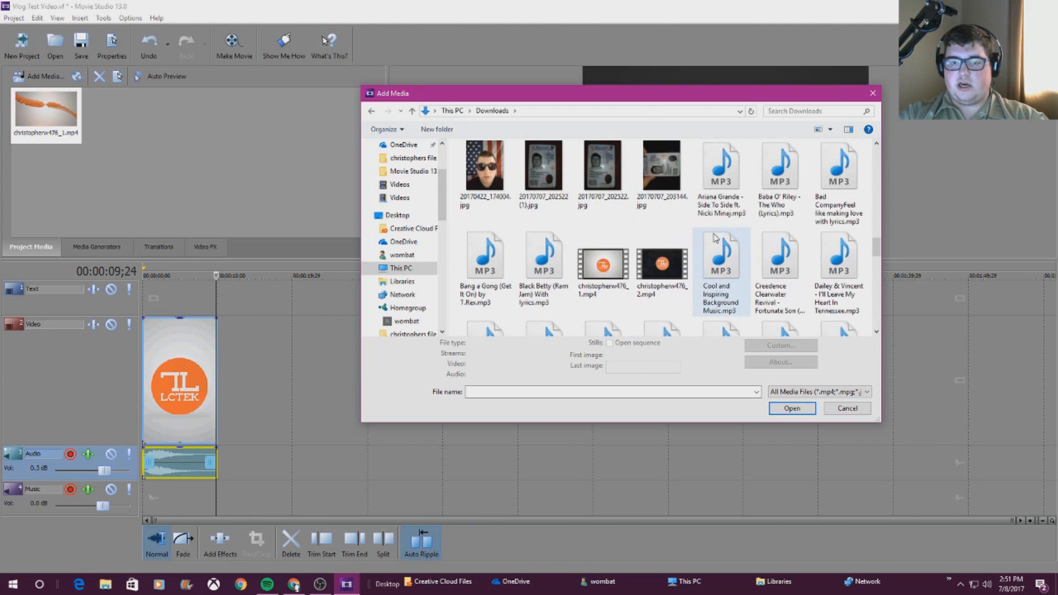
scroll(715, 237, up, 5)
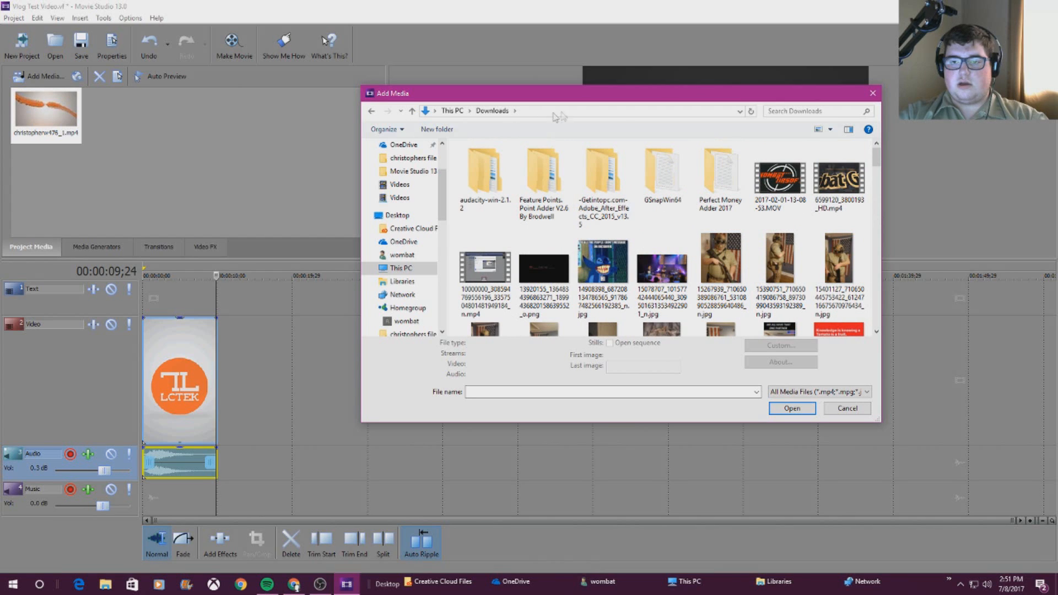
click(789, 112)
text(pala)
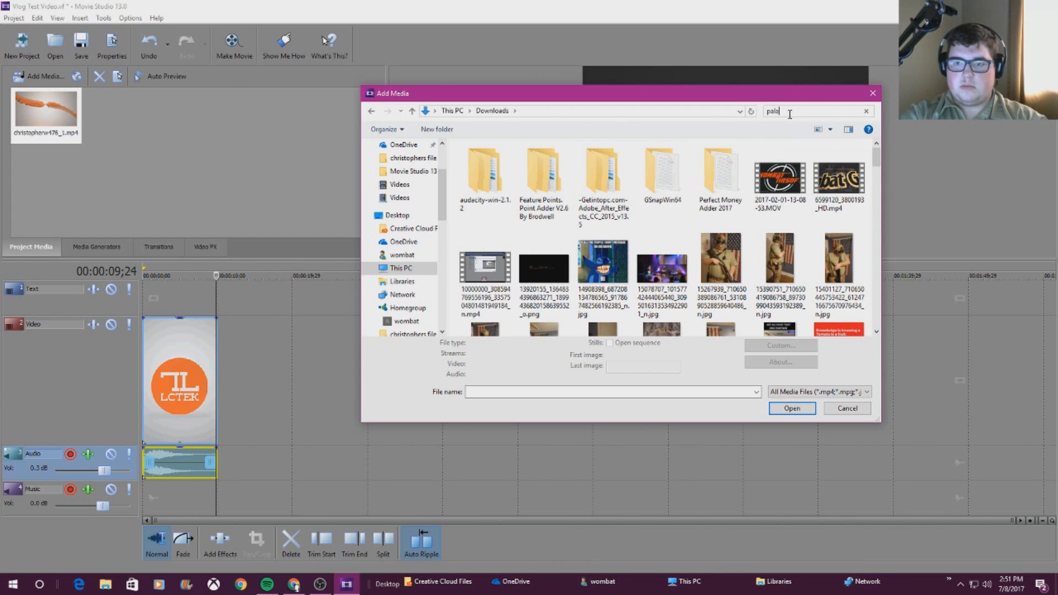
key(BackSpace)
key(BackSpace)
key(BackSpace)
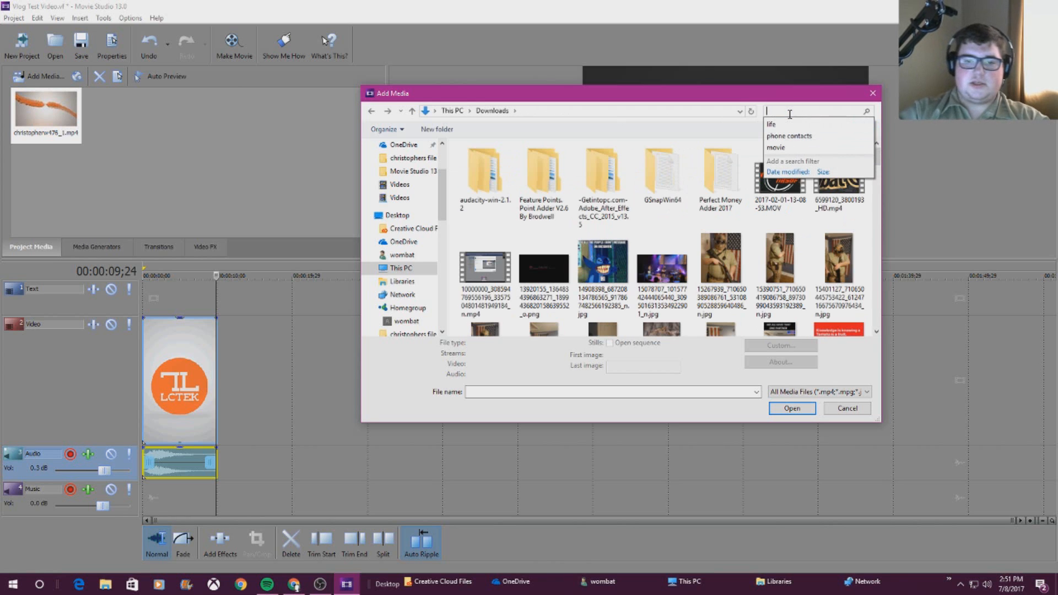
Step: Look through the personal files folder on the desktop for the vlog footage
click(424, 163)
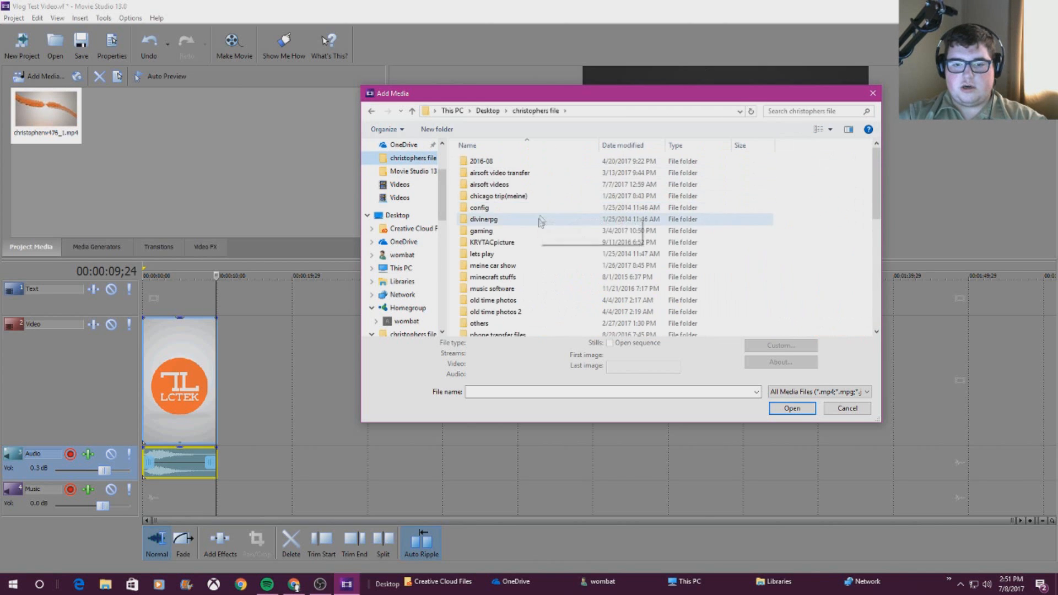
scroll(539, 288, down, 3)
scroll(539, 288, down, 1)
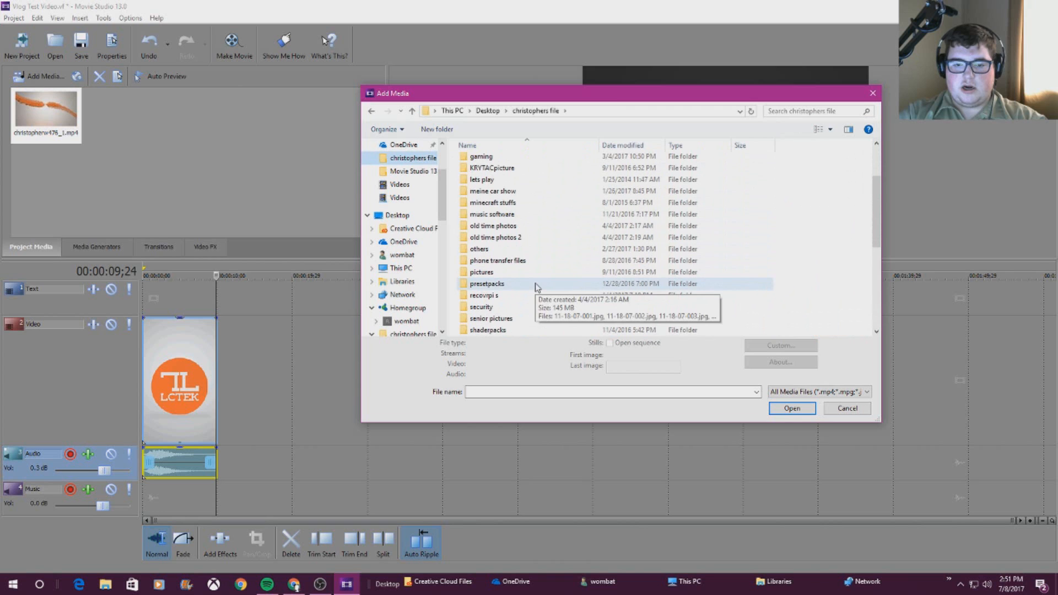
scroll(533, 286, down, 1)
scroll(533, 288, down, 5)
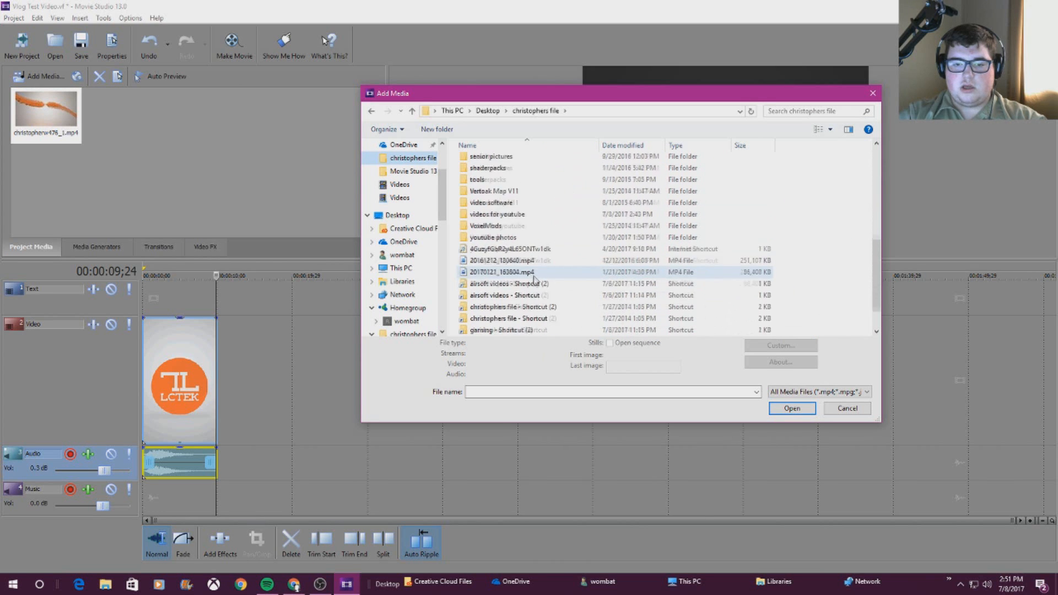
scroll(534, 279, down, 1)
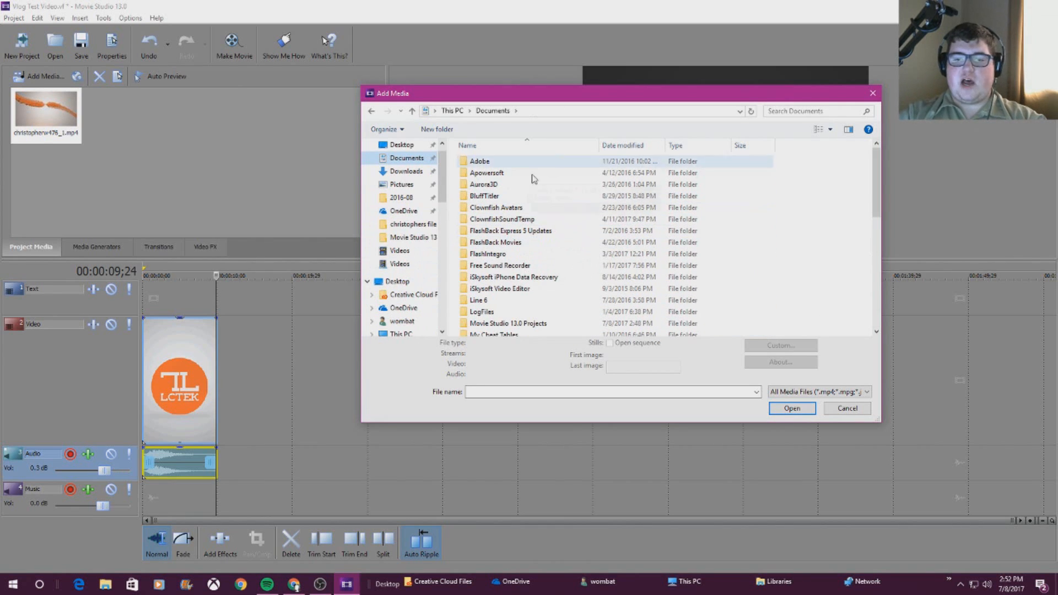
Step: Import MVI_2520.MOV into the project media from the House tour! folder inside Documents > paladinTv
scroll(513, 259, down, 3)
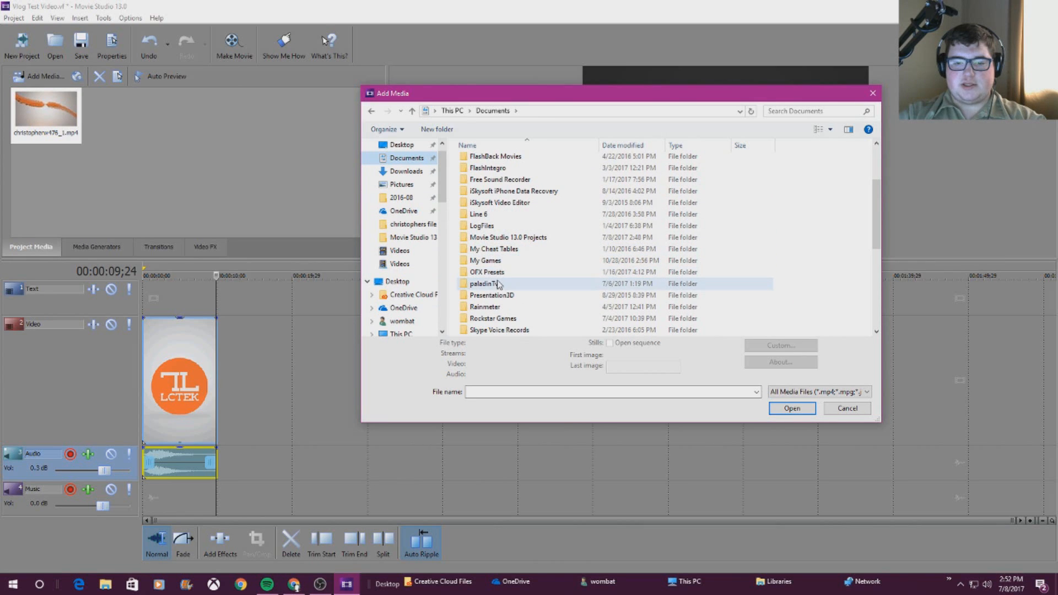
double_click(485, 284)
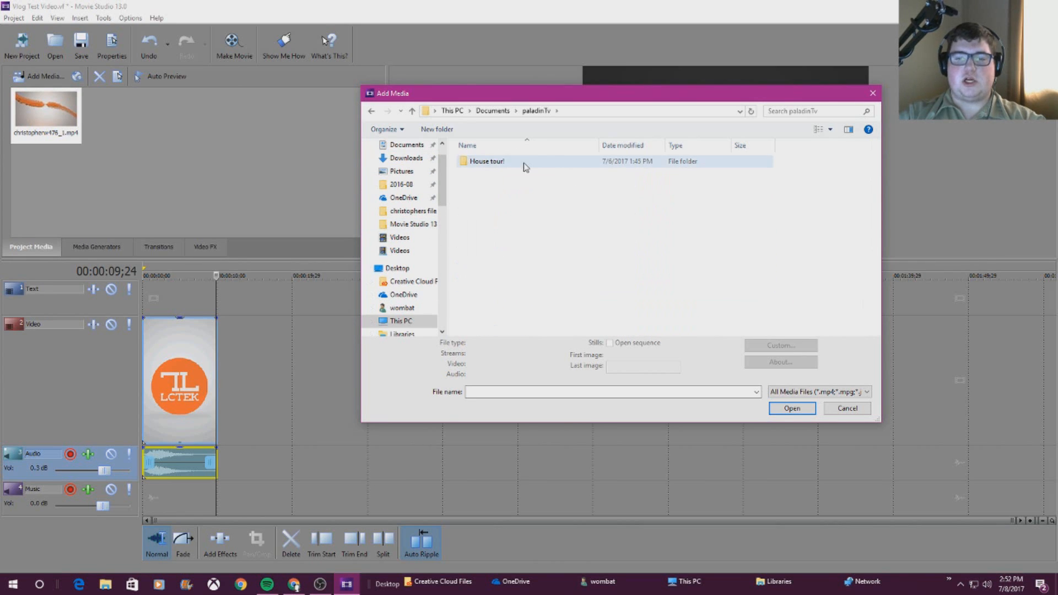
click(502, 161)
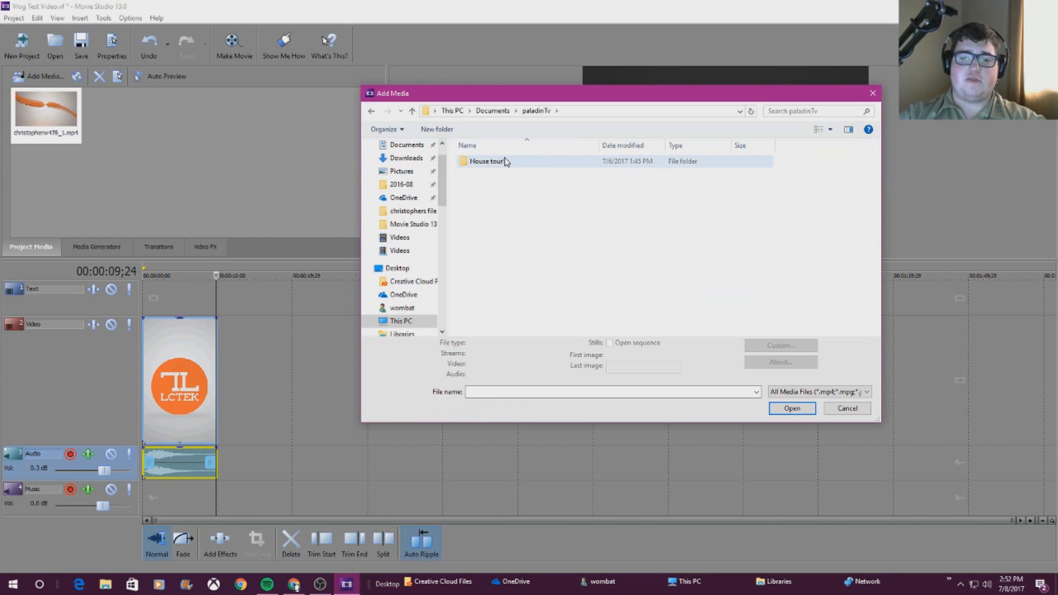
double_click(503, 161)
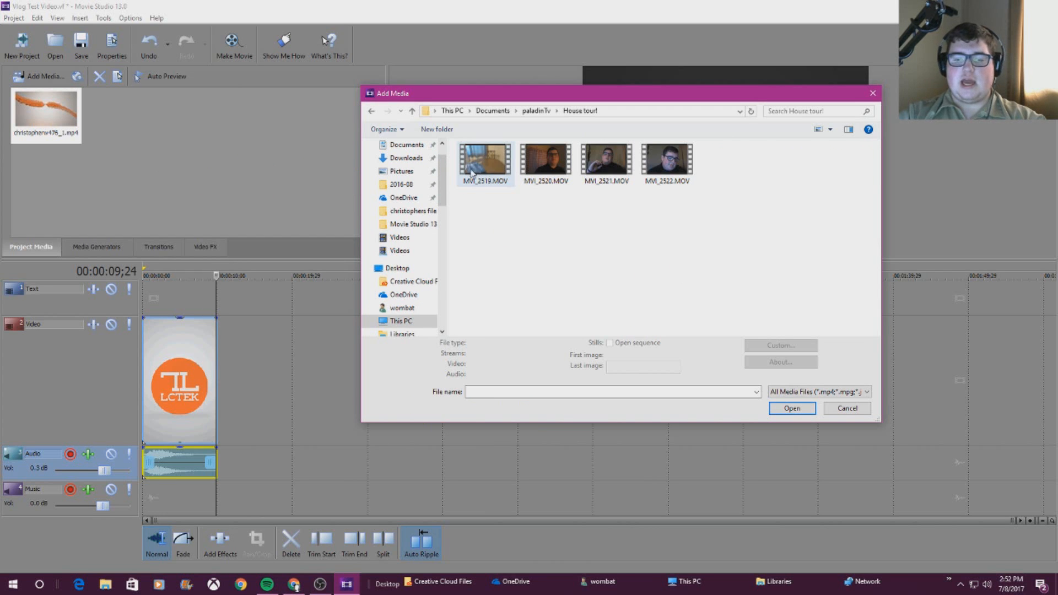
double_click(547, 165)
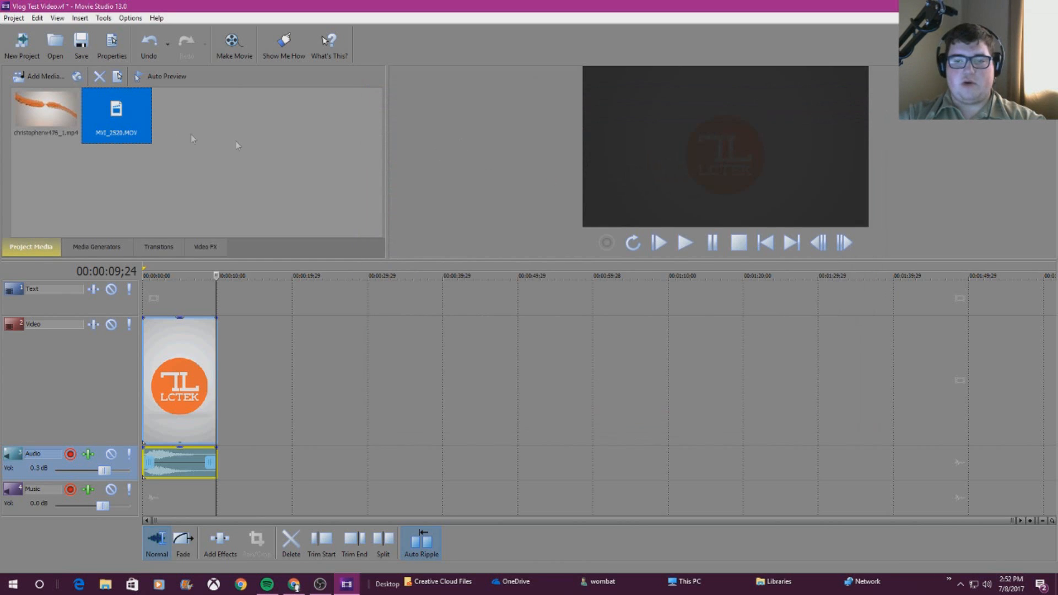
Step: Place MVI_2520.MOV on the Video track directly after the LCTEK intro and select the new video event
drag(132, 109, 225, 334)
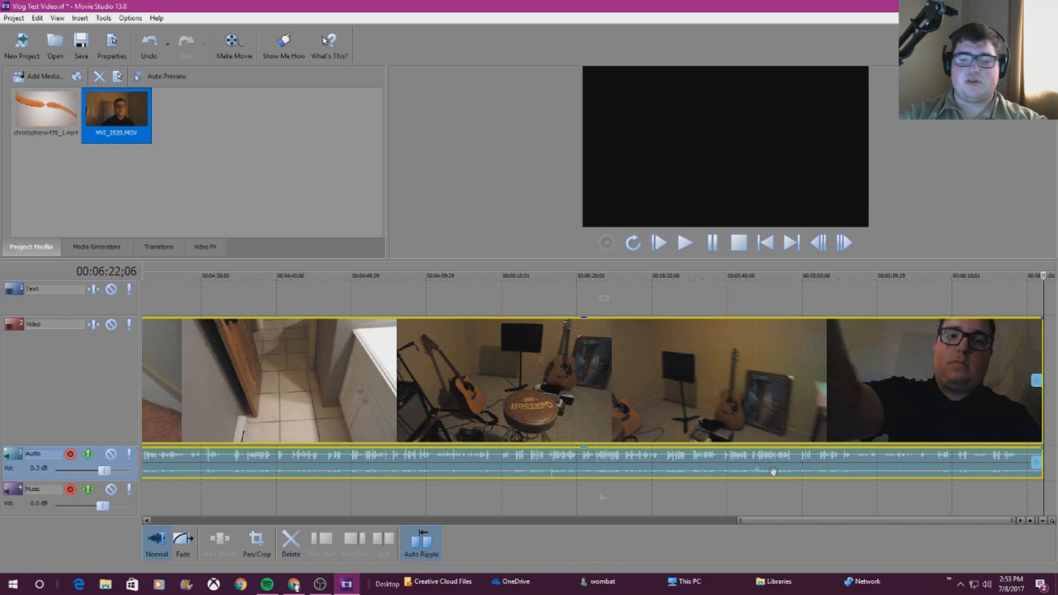
drag(803, 518, 37, 478)
click(210, 330)
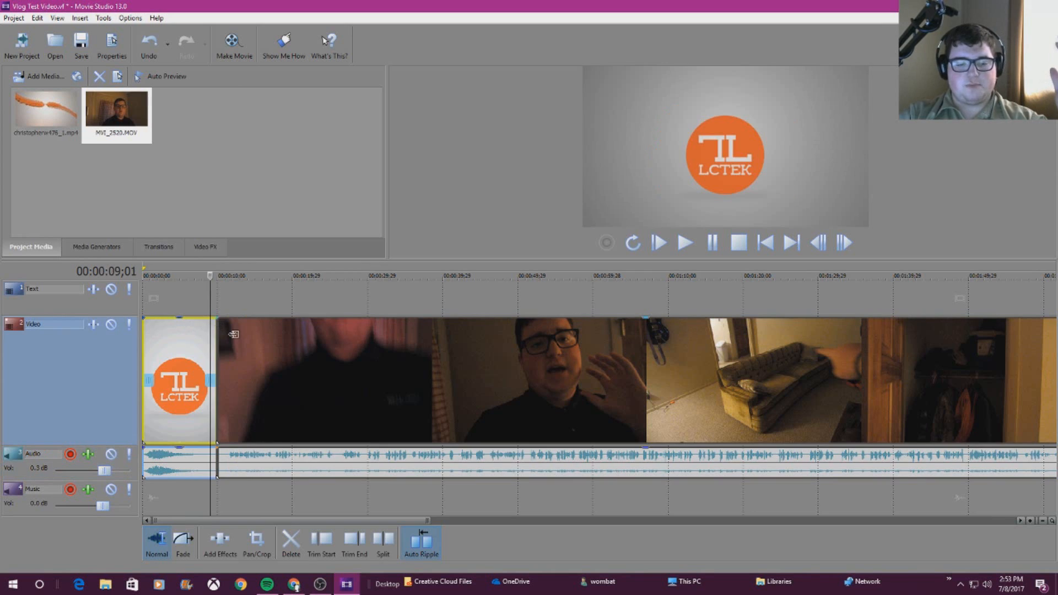
click(262, 345)
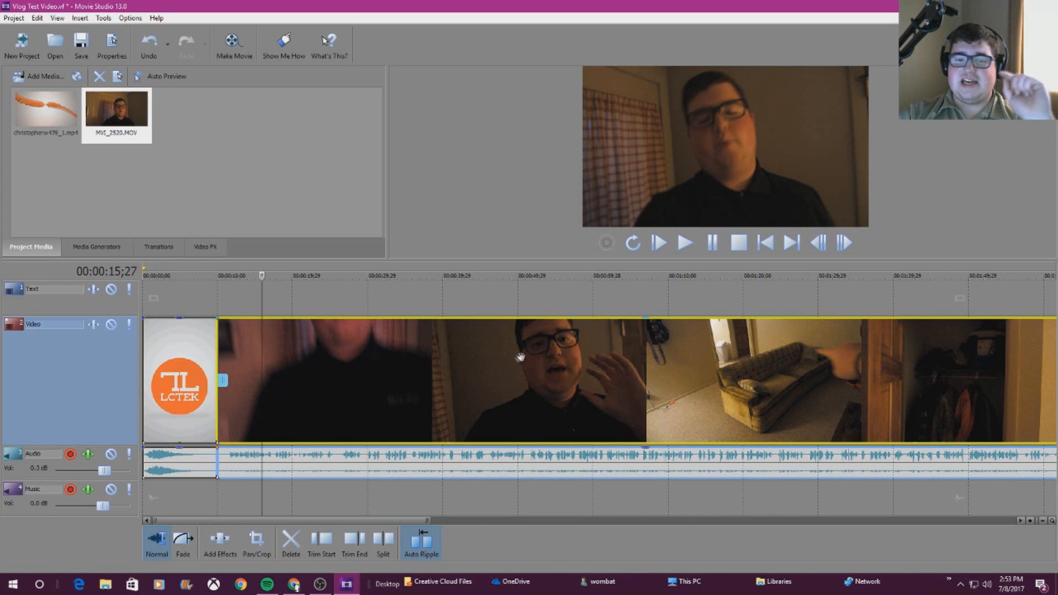
Step: Set the MVI_2520 video event to Disable resample in its properties
right_click(484, 369)
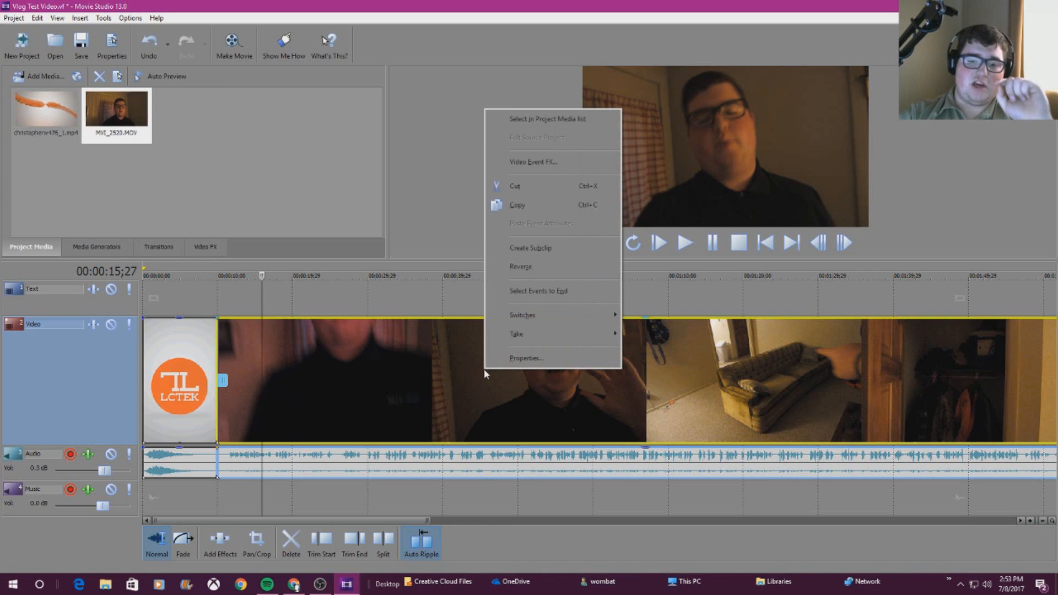
click(523, 358)
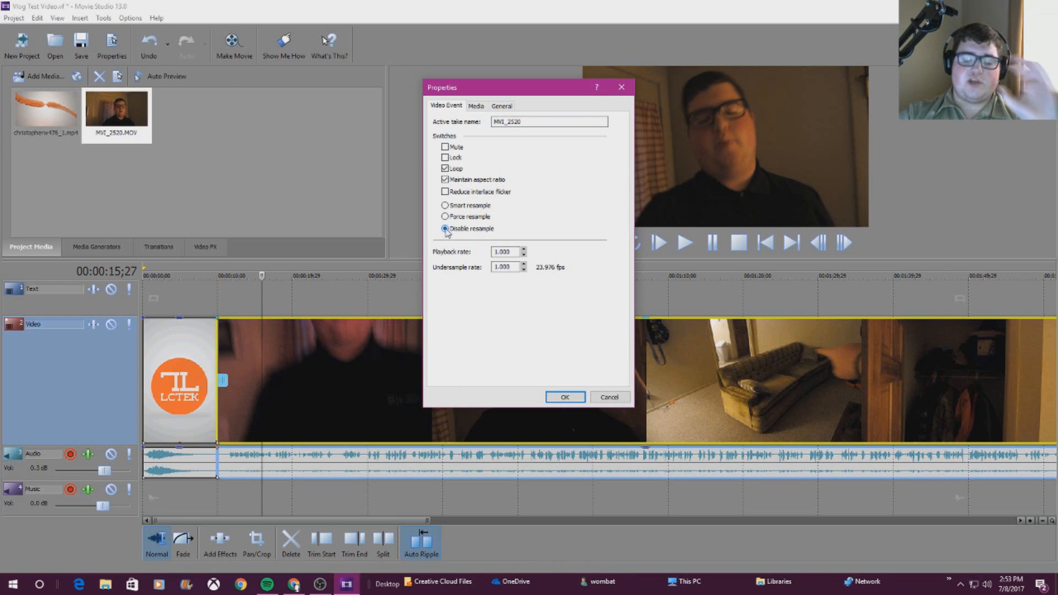
click(565, 397)
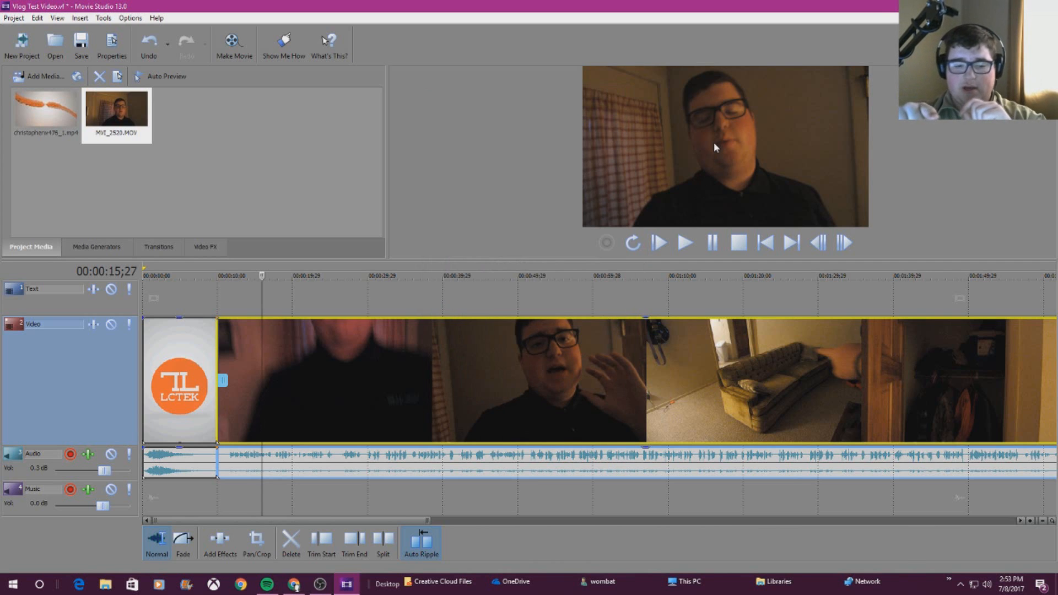
Step: Switch to YouTube in Chrome, change to the PaladinTv account, and briefly play its channel's "Finding Sunglasses can be hard." video
click(298, 580)
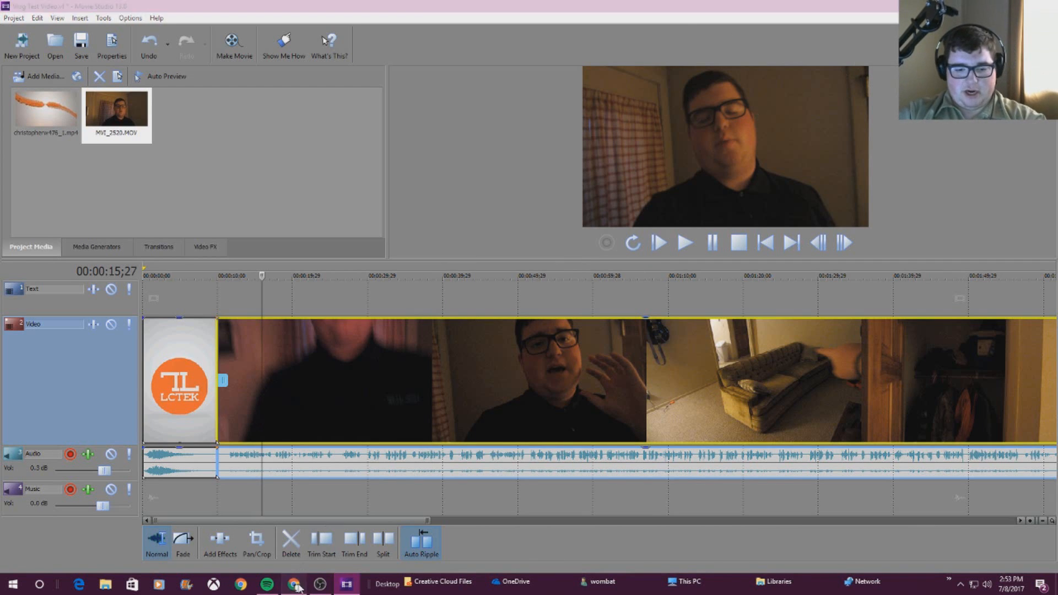
click(1030, 63)
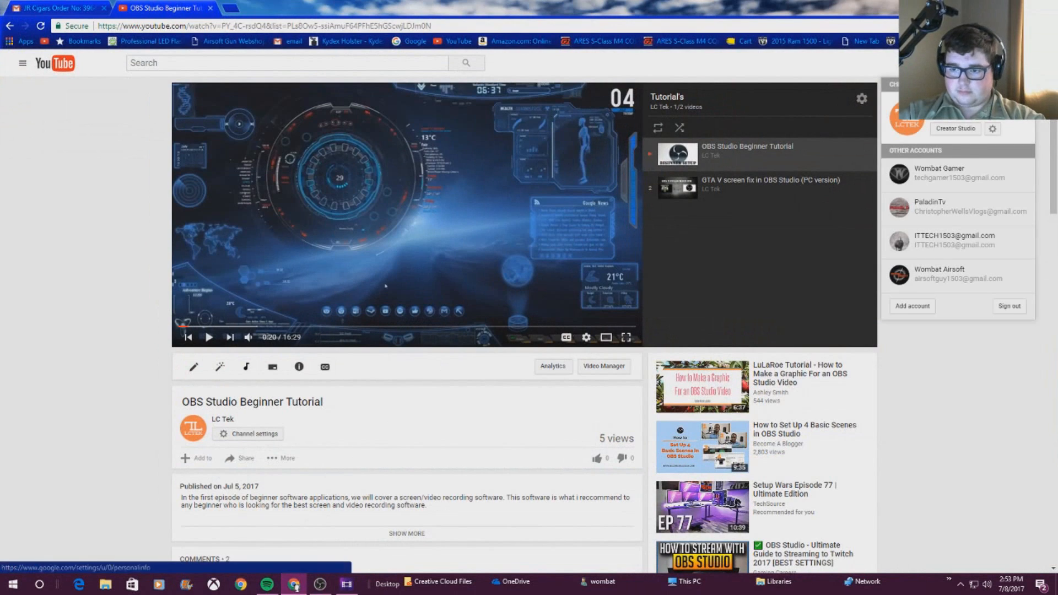
click(955, 212)
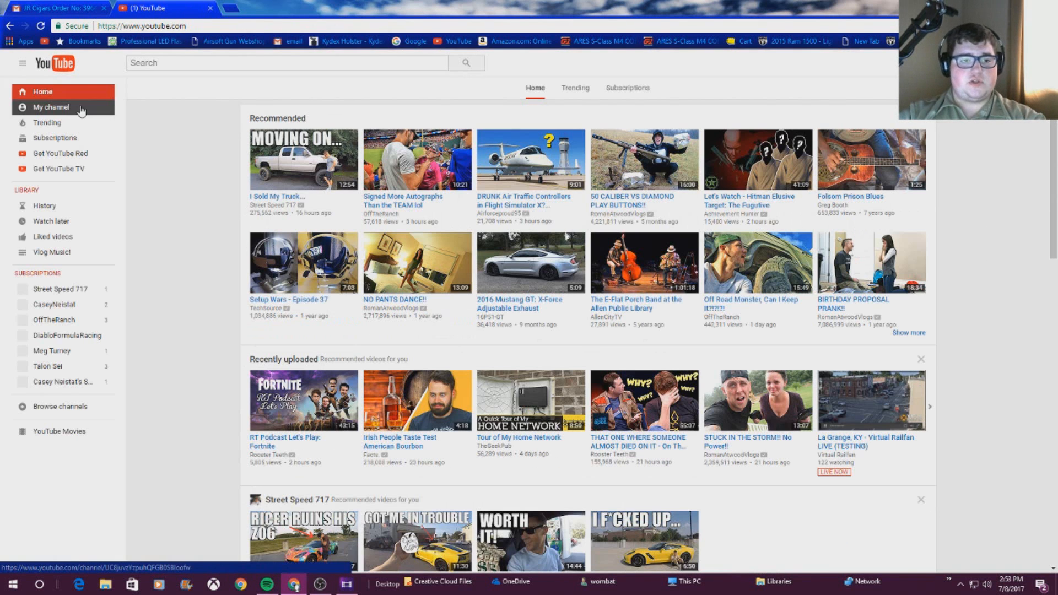
click(74, 115)
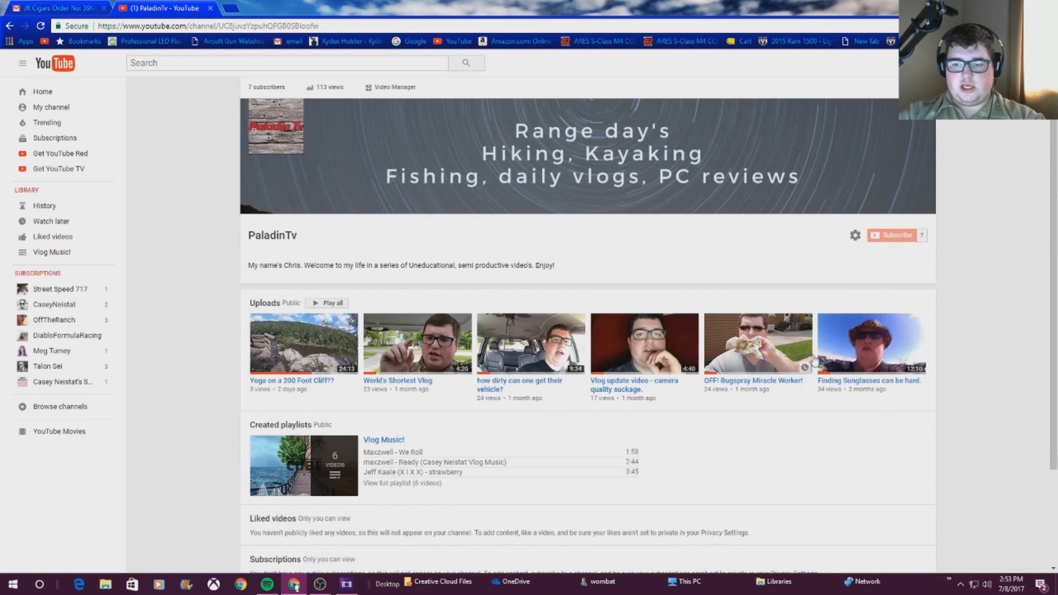
click(893, 353)
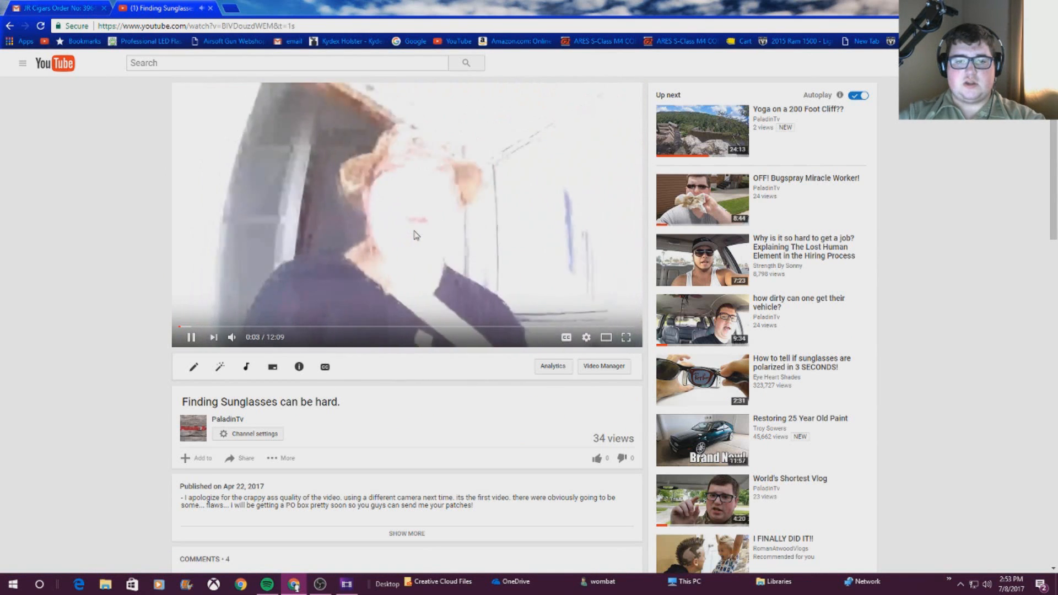
click(424, 250)
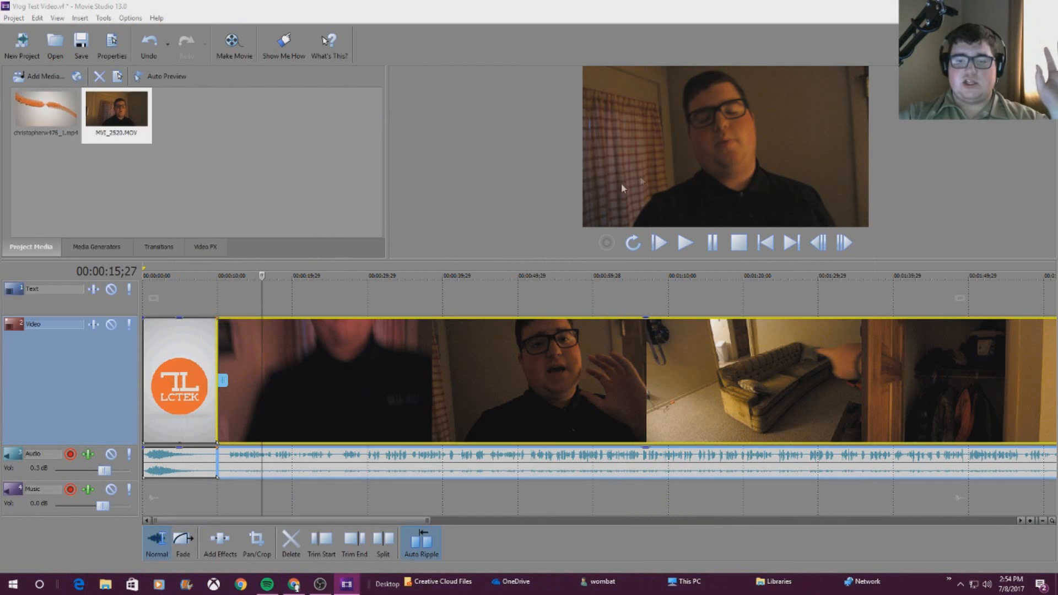
Step: Review the resample options in the MVI_2520 video event's properties
right_click(516, 331)
click(491, 361)
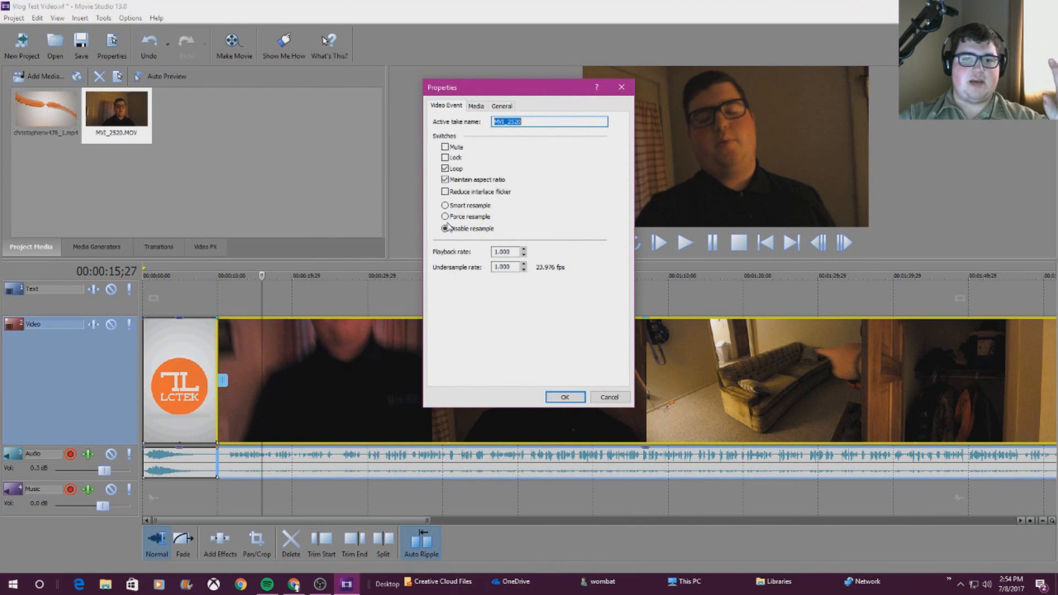
click(565, 397)
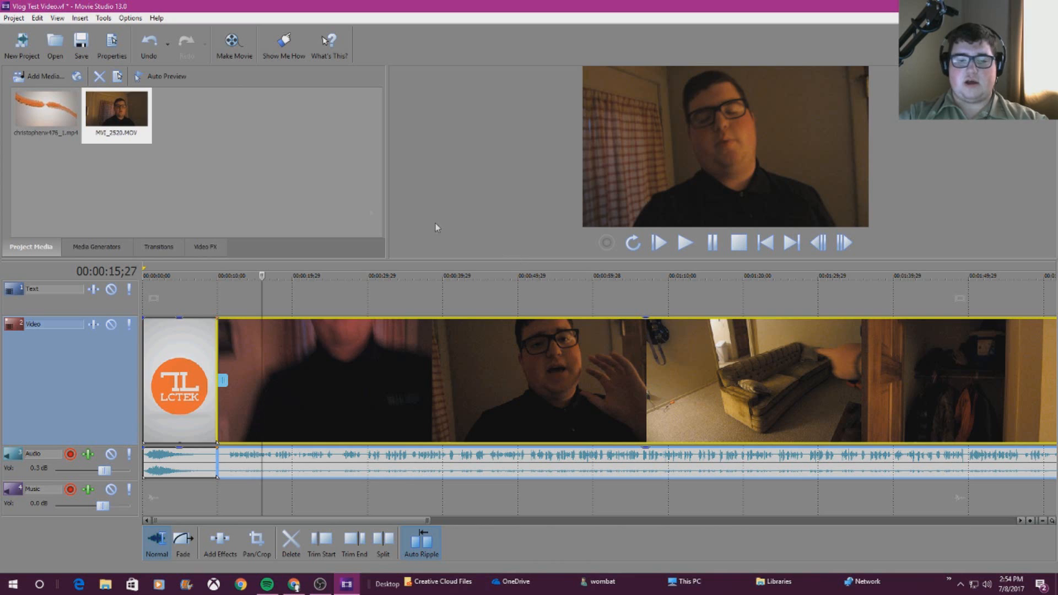
Step: Play the opening moments of the vlog clip from its start at 00:00:10;00, pausing between stretches
drag(260, 275, 217, 275)
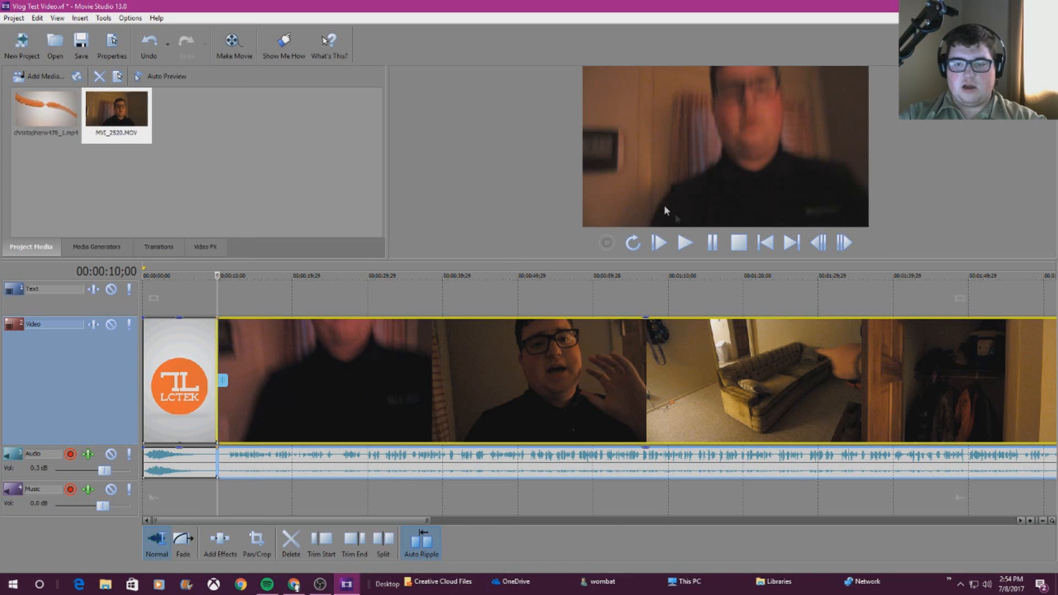
click(693, 248)
click(712, 247)
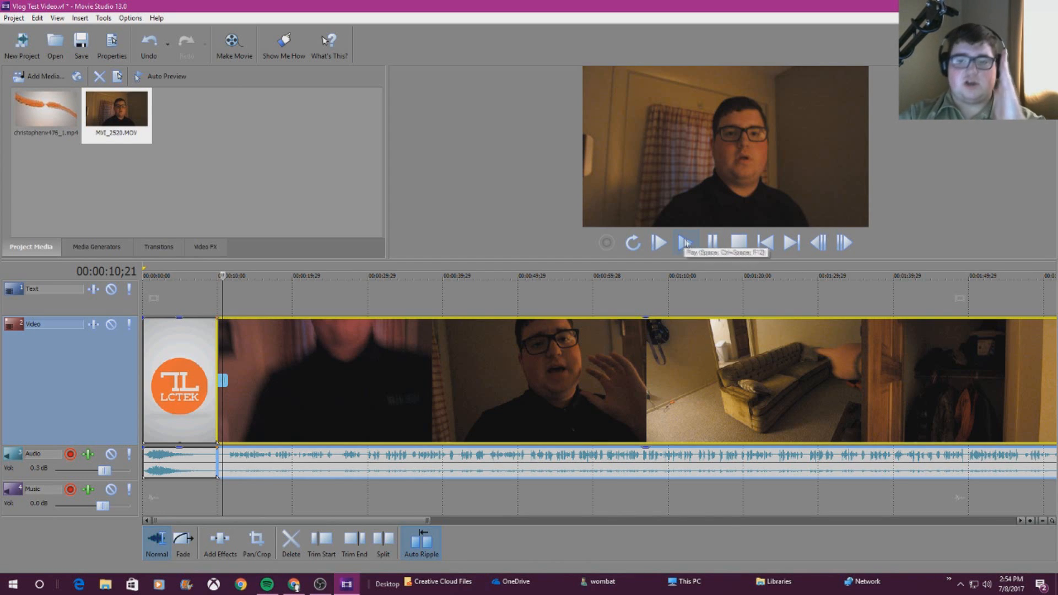
click(684, 243)
click(712, 243)
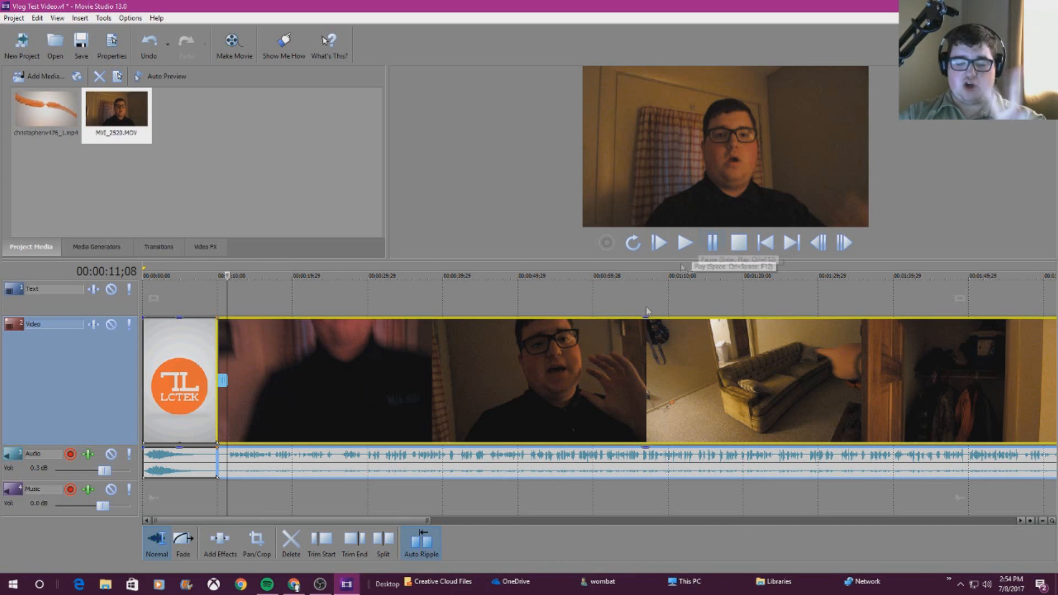
Step: Split the vlog clip and its audio at 00:00:11;08 on the timeline
click(377, 543)
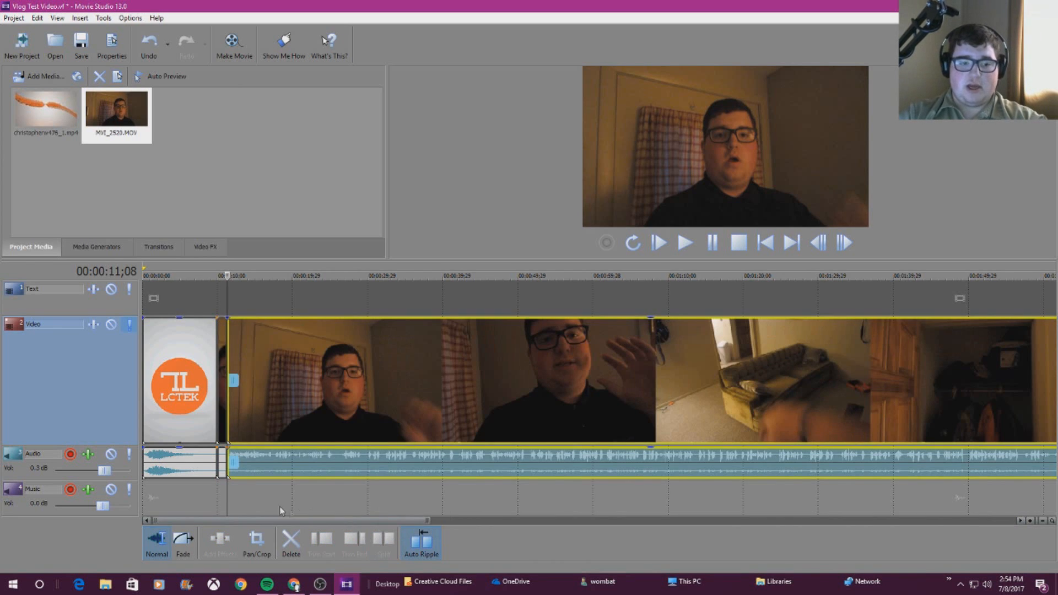
click(271, 296)
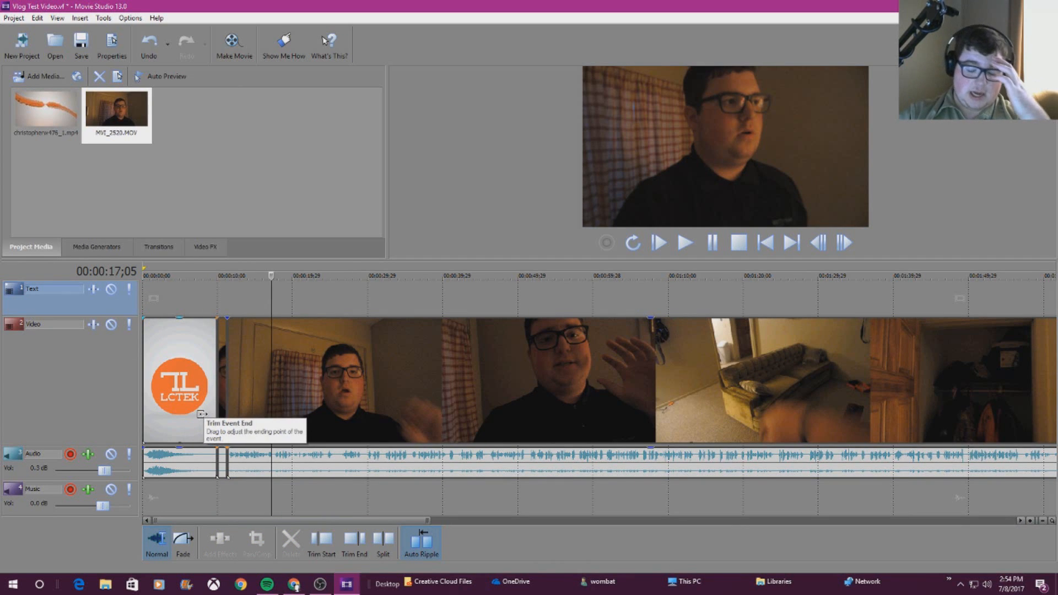
click(345, 353)
drag(345, 353, 337, 354)
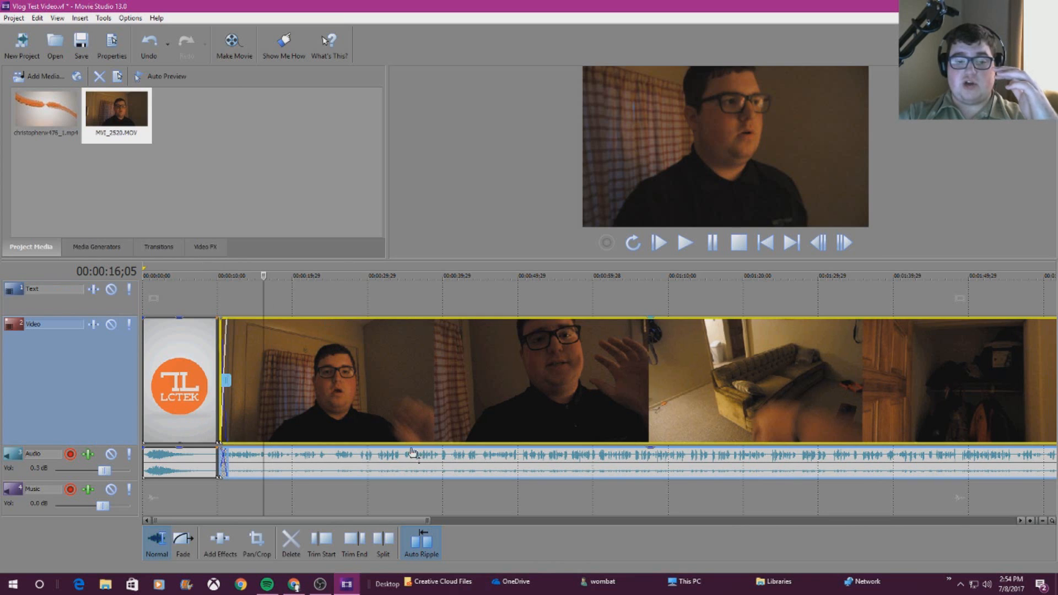
key(ctrl+z)
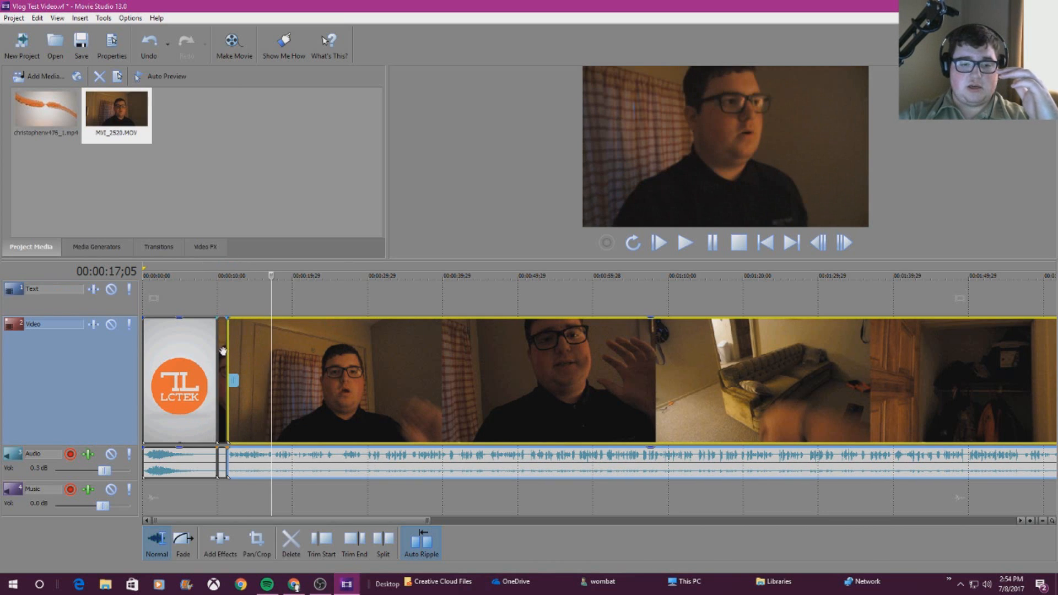
Step: Remove the short opening piece of the vlog footage between the intro and the split, closing the gap
click(223, 351)
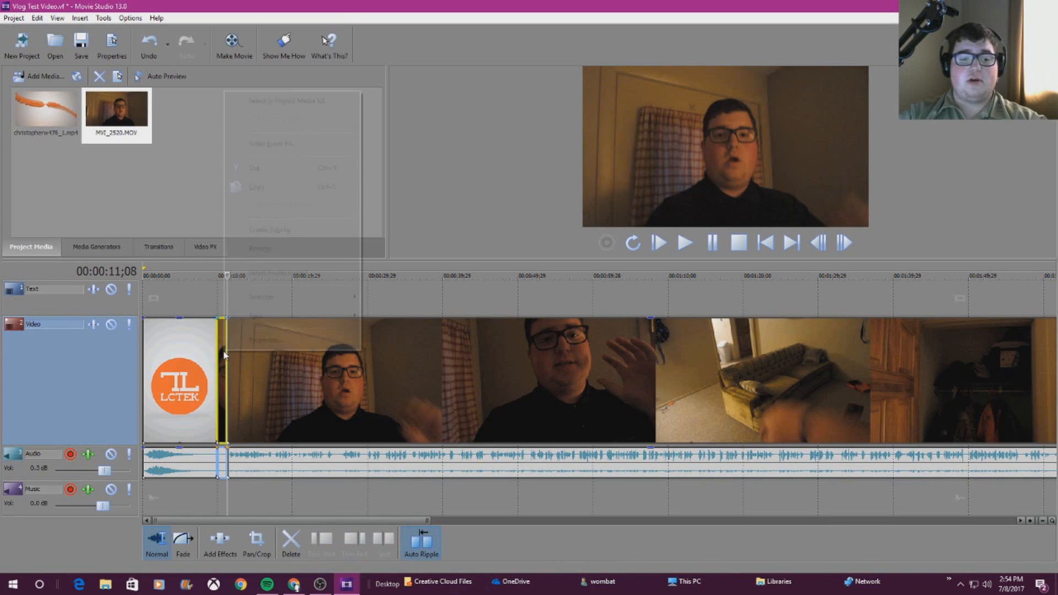
right_click(223, 351)
click(291, 173)
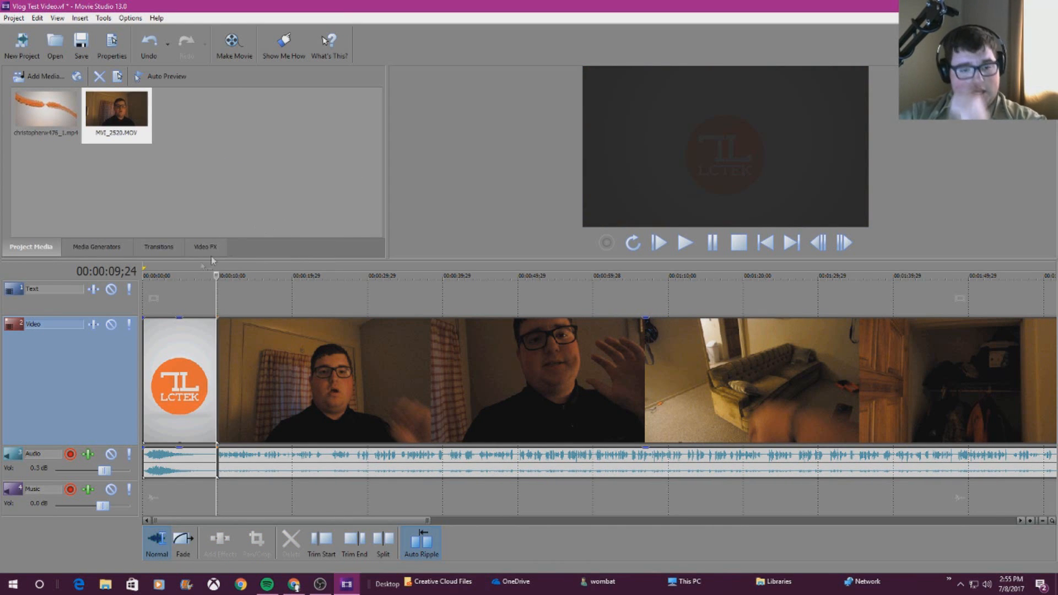
Step: Play the cut from the intro into the vlog clip, starting at 00:00:08;20, and pause just past it
drag(213, 274, 208, 274)
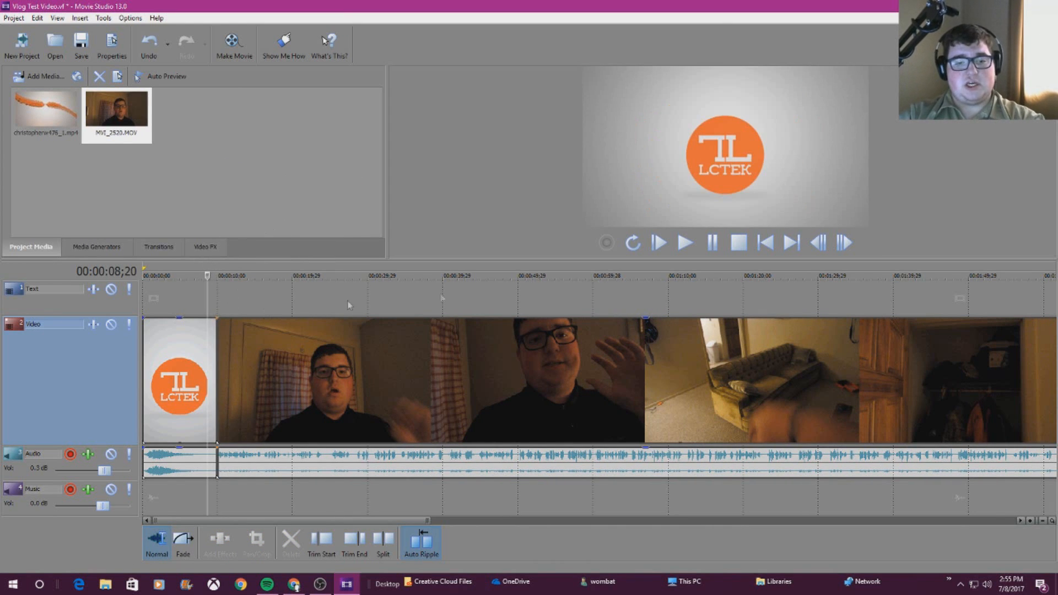
click(685, 243)
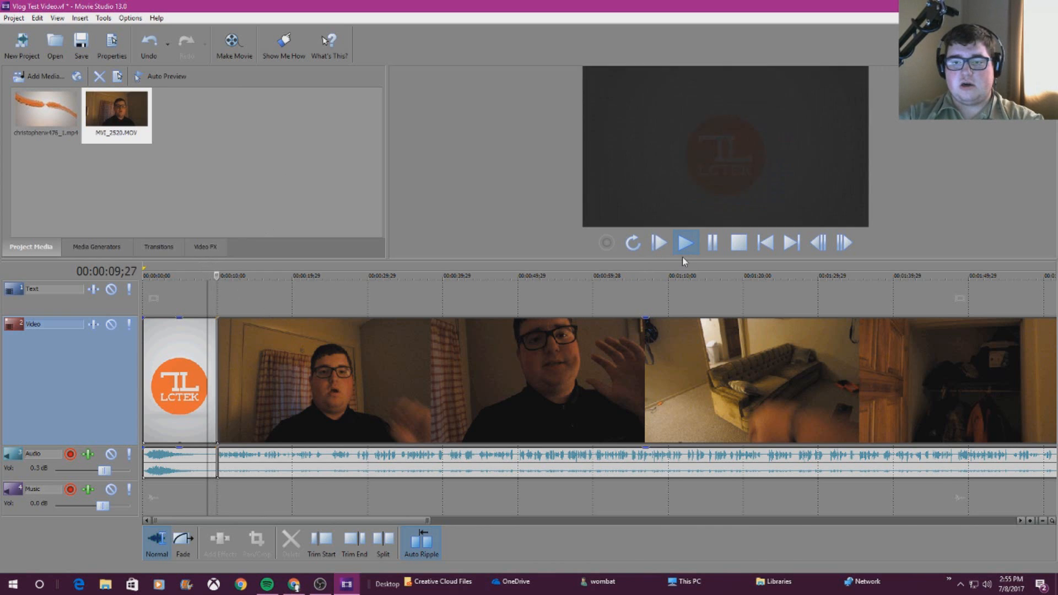
click(713, 244)
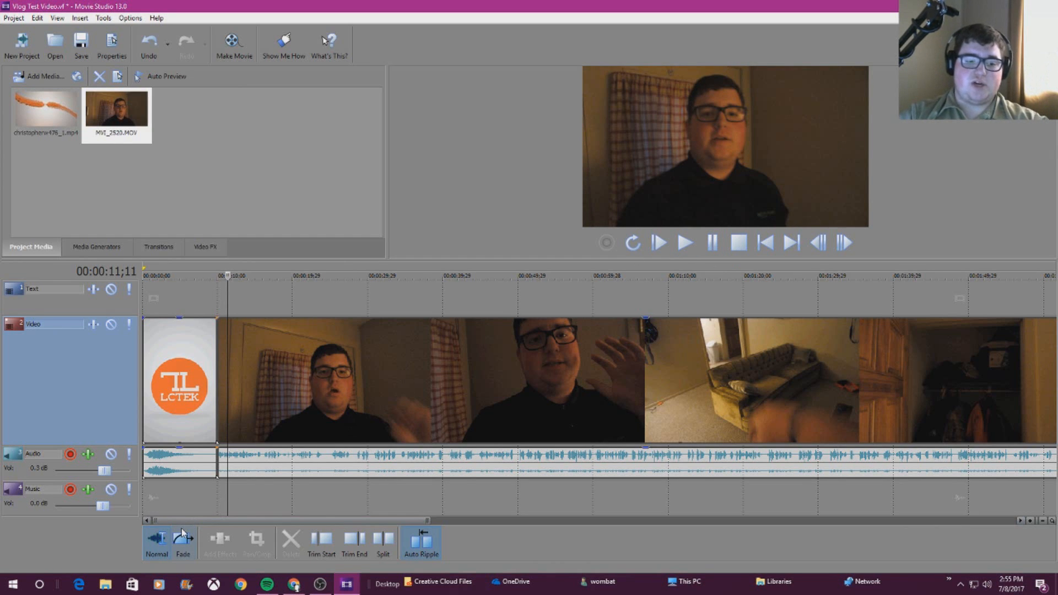
Step: Add a fade-in about six seconds long to the start of the vlog video event with the Fade tool
click(184, 547)
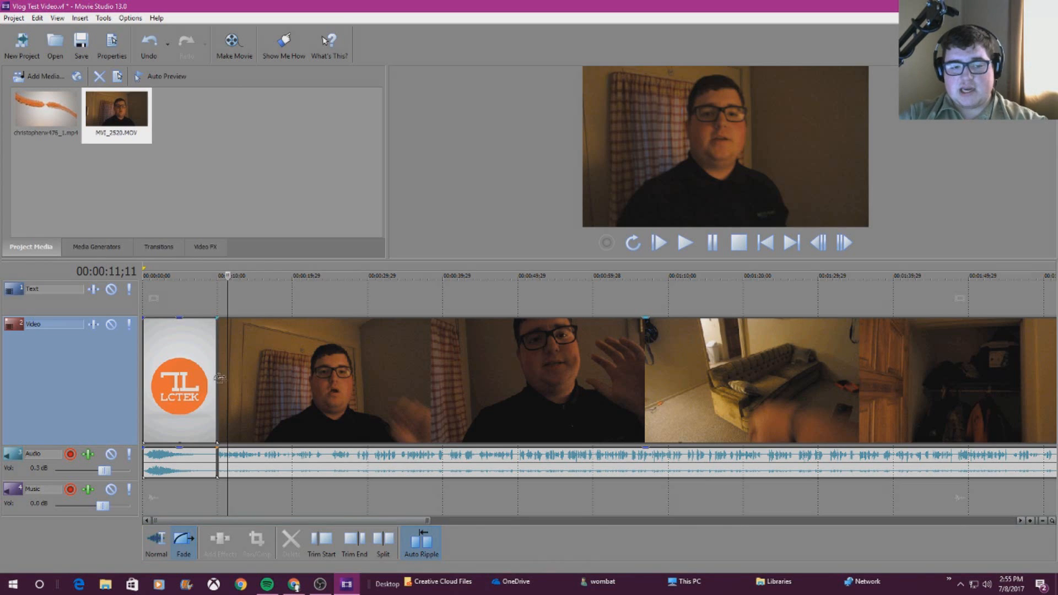
click(296, 351)
drag(220, 354, 269, 360)
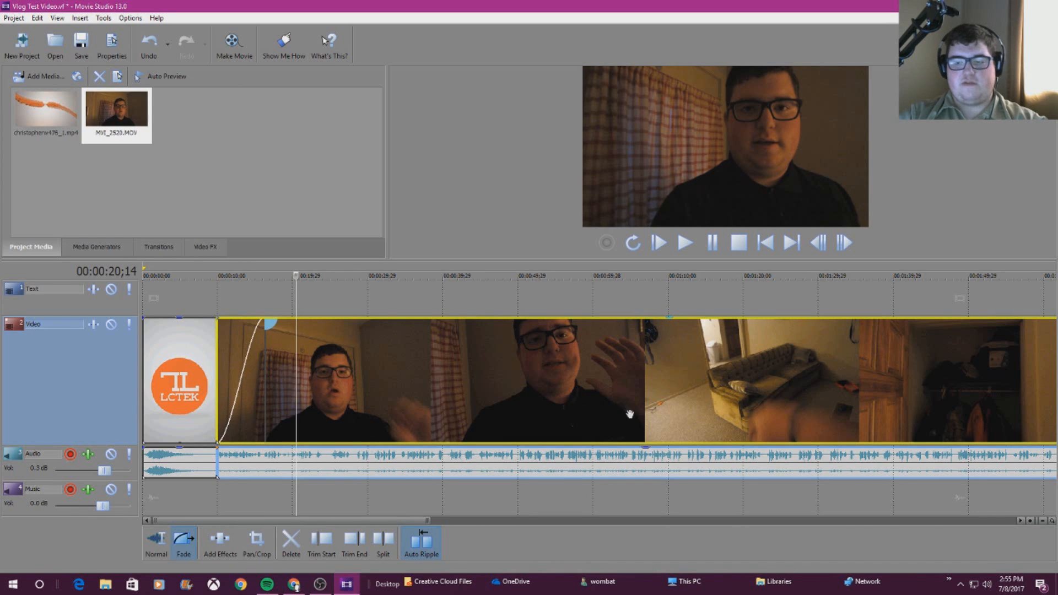
Step: Add a short fade-out to the end of the vlog video event and return to the start of the timeline
drag(376, 520, 1012, 521)
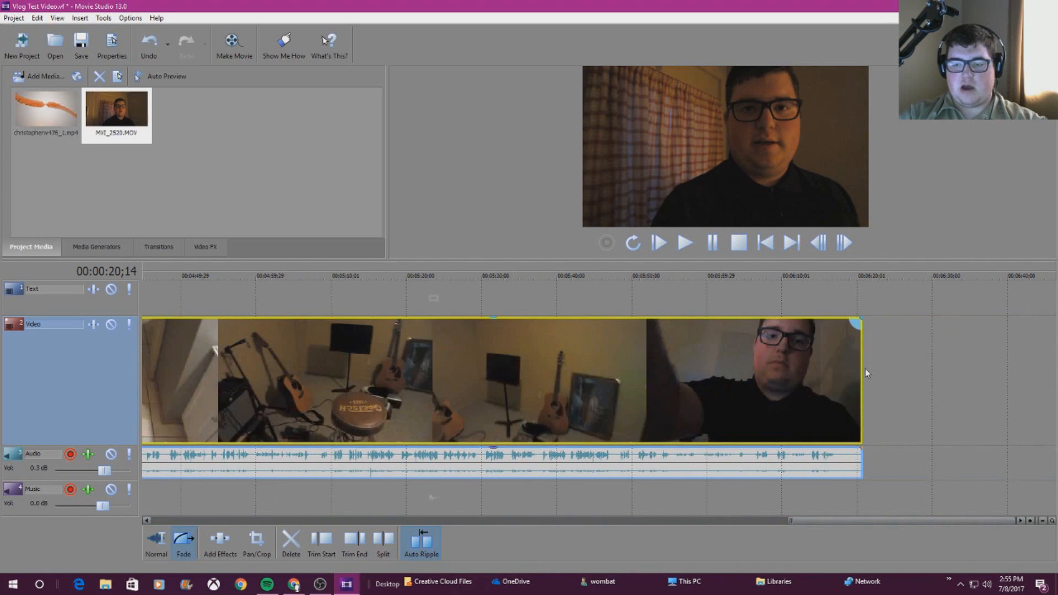
drag(856, 323, 830, 325)
drag(900, 520, 196, 485)
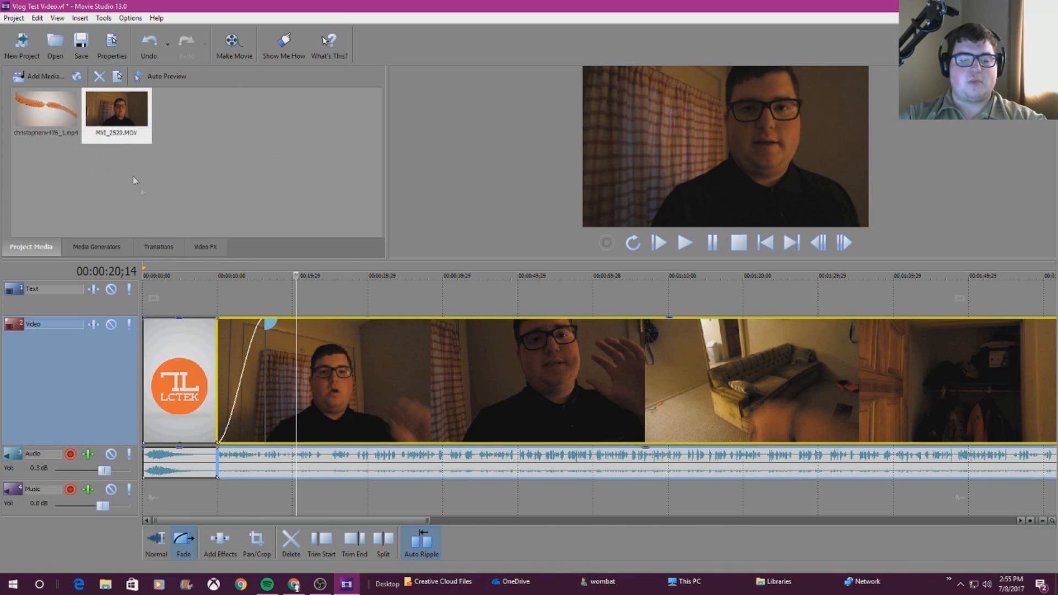
Step: Browse the transitions and apply 3D Cascade with the Top to Bottom preset to the vlog clip's fade-in, closing its settings
click(163, 247)
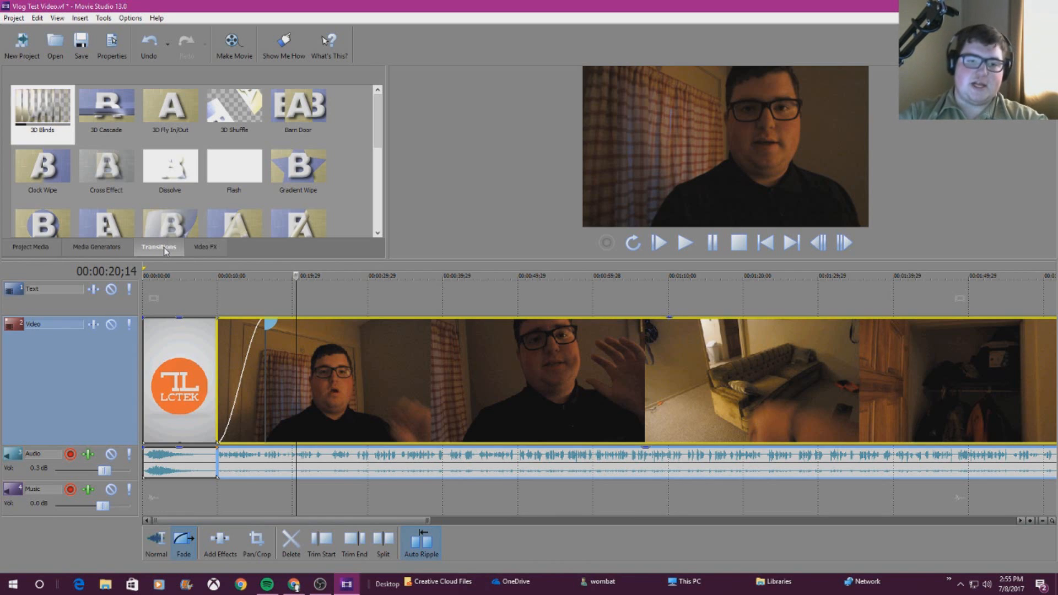
scroll(347, 157, down, 1)
scroll(349, 154, down, 2)
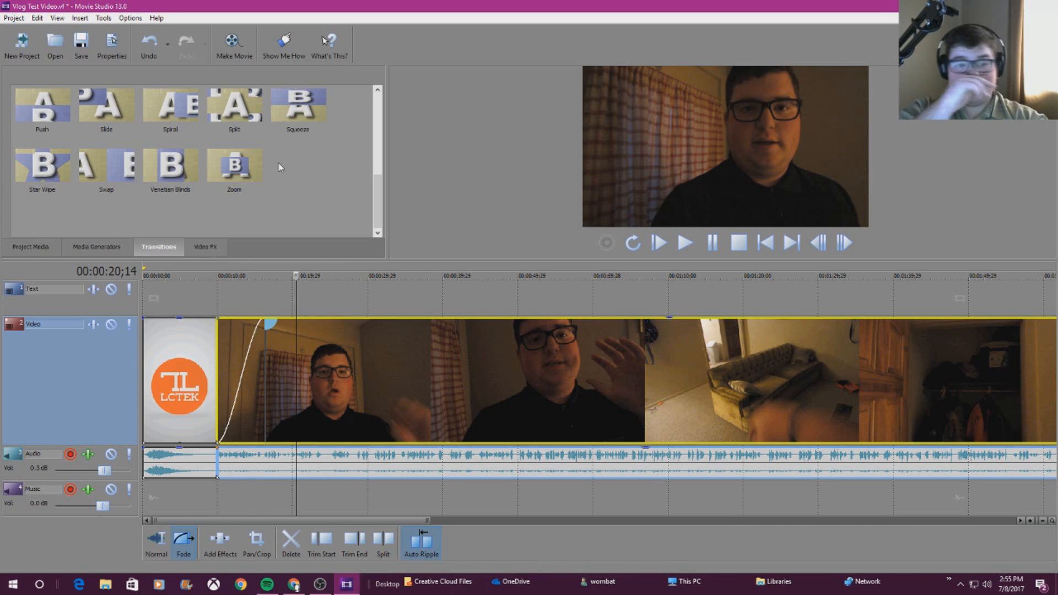
scroll(278, 167, up, 5)
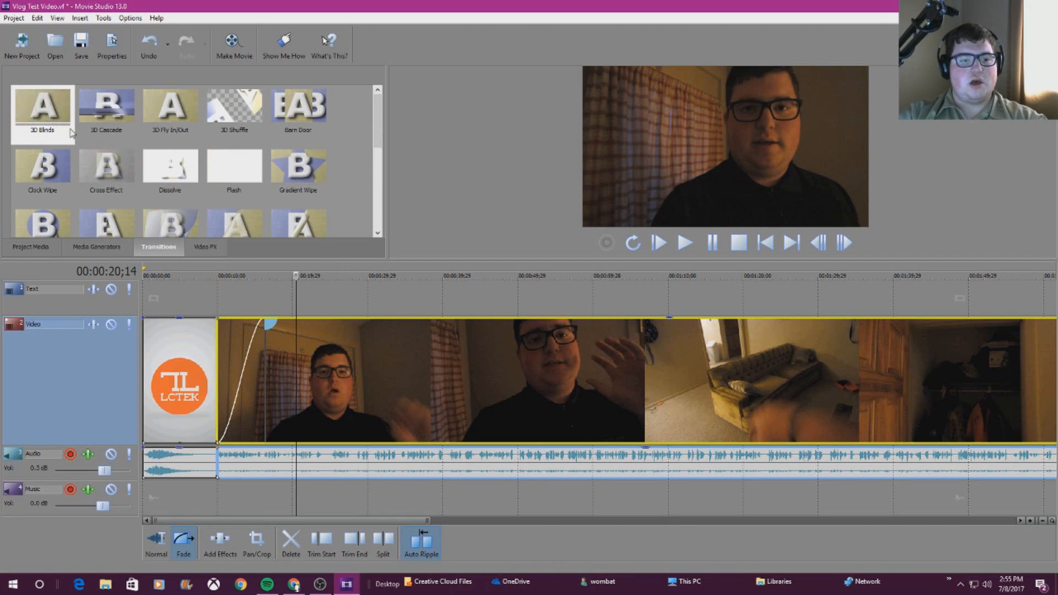
drag(103, 115, 253, 367)
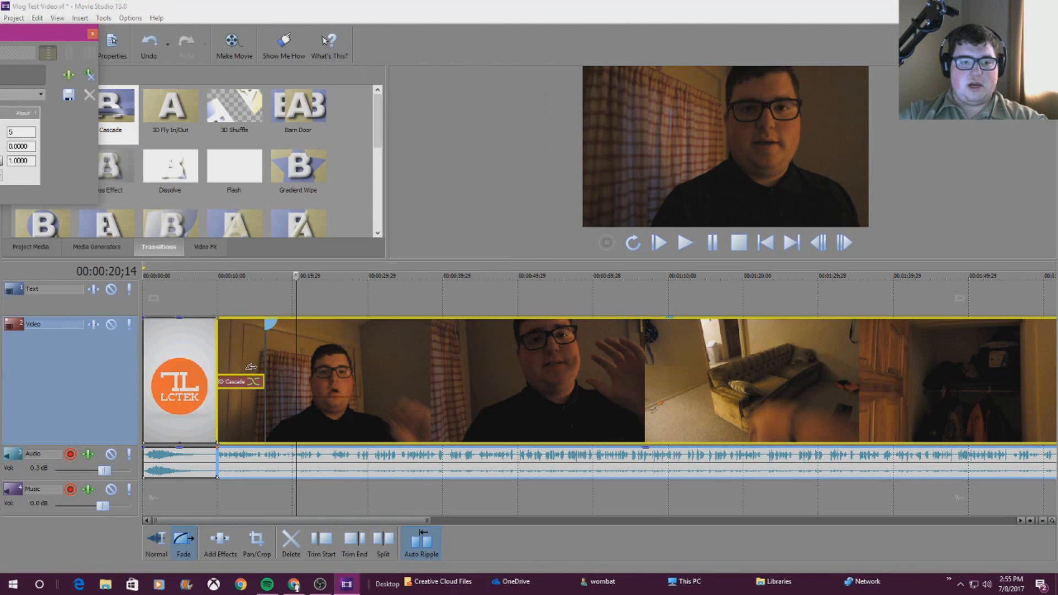
drag(308, 110, 518, 129)
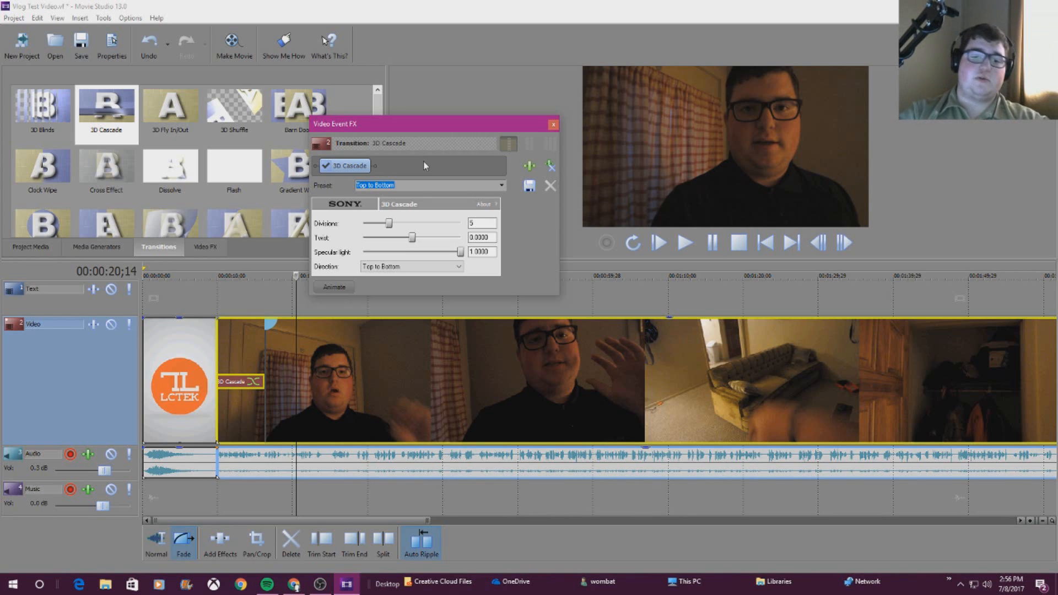
click(554, 126)
Step: Play the 3D Cascade transition from shortly before the end of the intro, pausing at 00:00:15;01
click(196, 309)
click(686, 244)
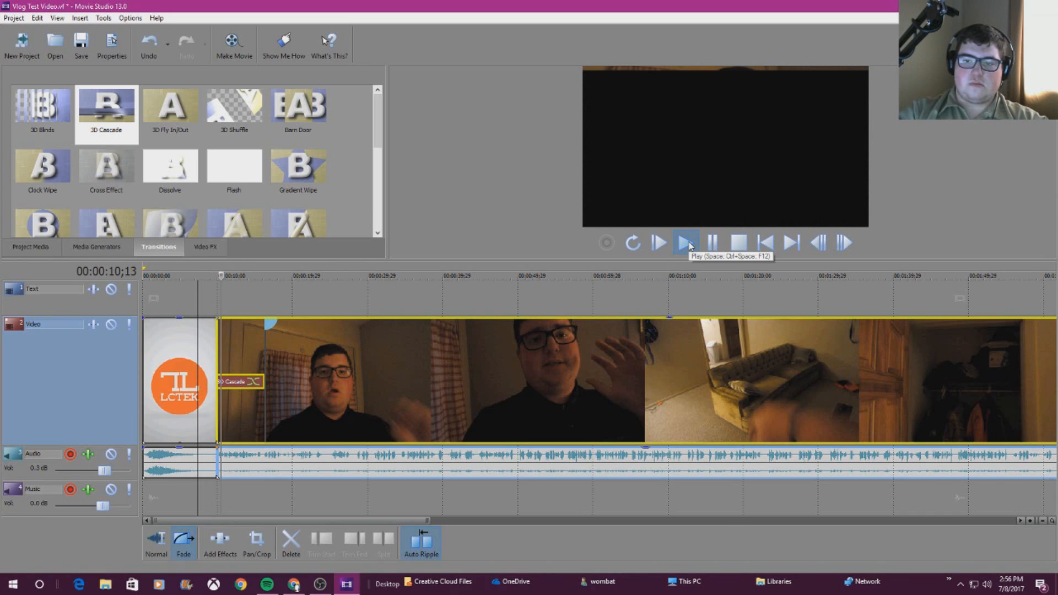
click(713, 243)
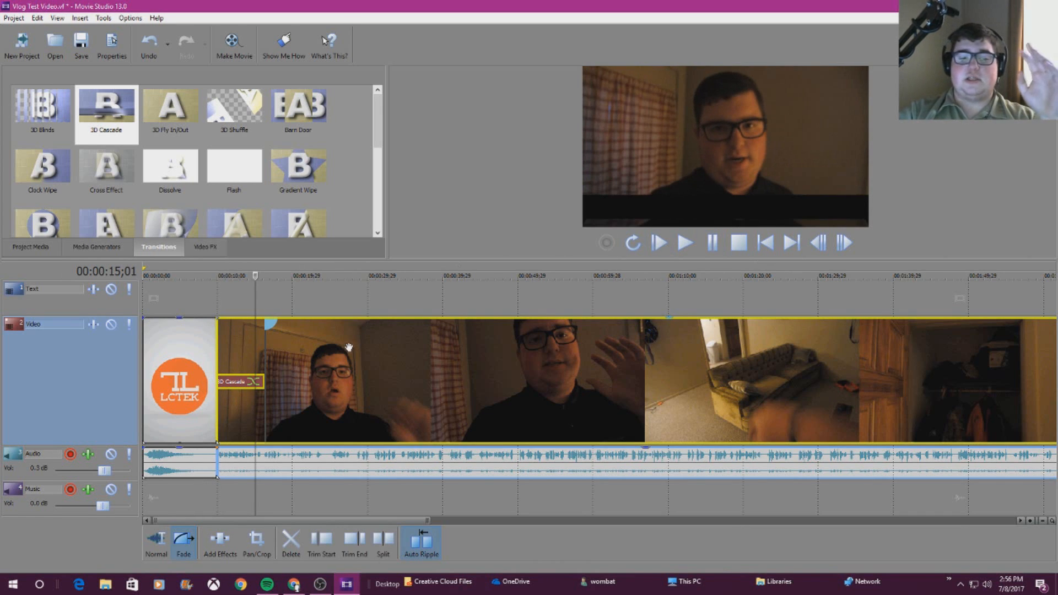
Step: Shorten the 3D Cascade transition to about one second and play it from 00:00:08;28
drag(264, 352, 220, 358)
click(211, 296)
click(210, 296)
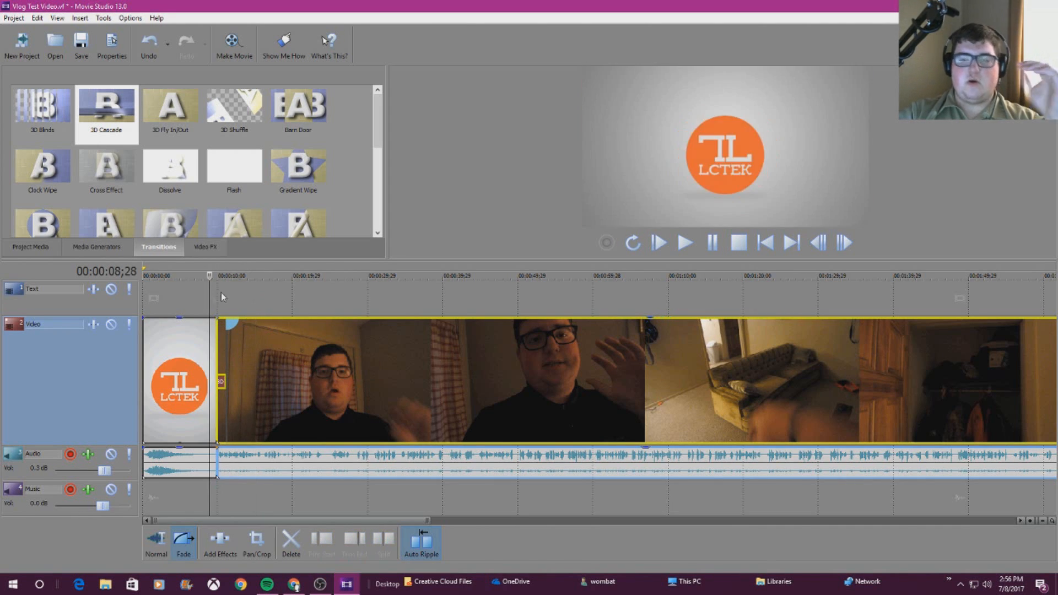
click(688, 244)
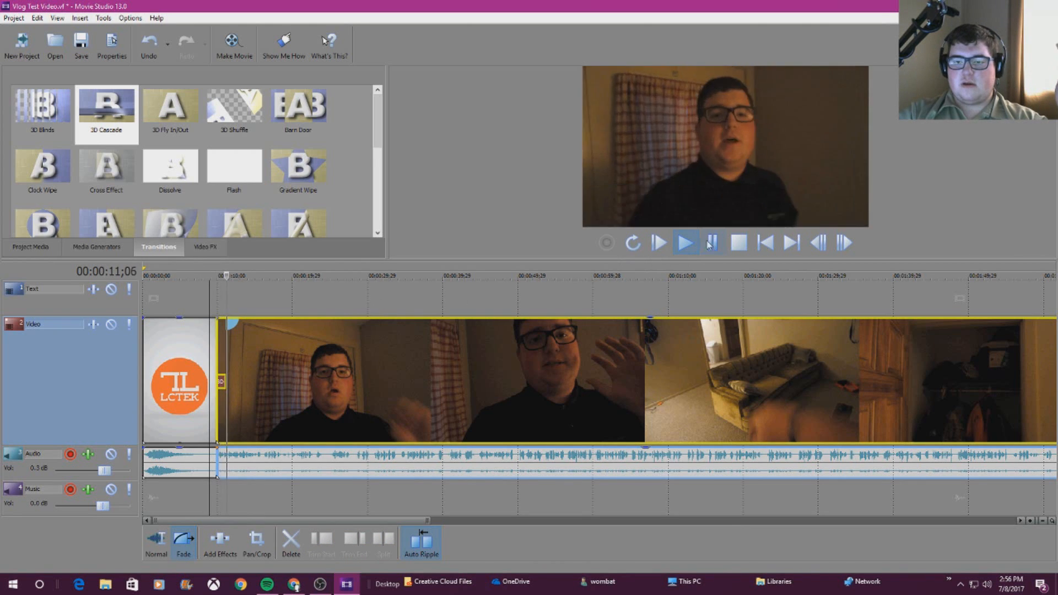
click(712, 244)
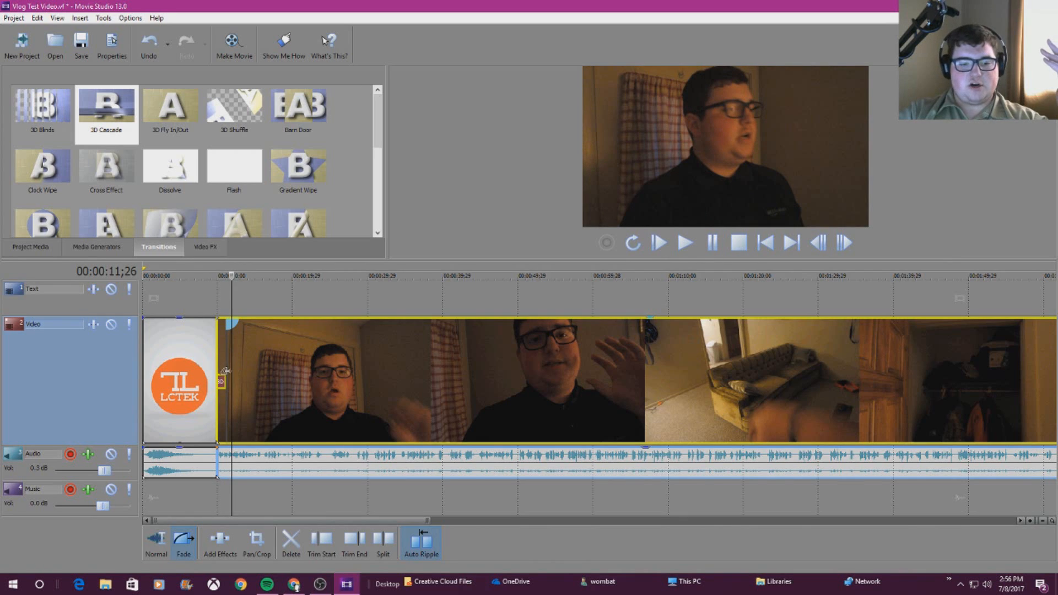
Step: Shorten the 3D Cascade transition further to about half a second and play across it
drag(226, 371, 220, 371)
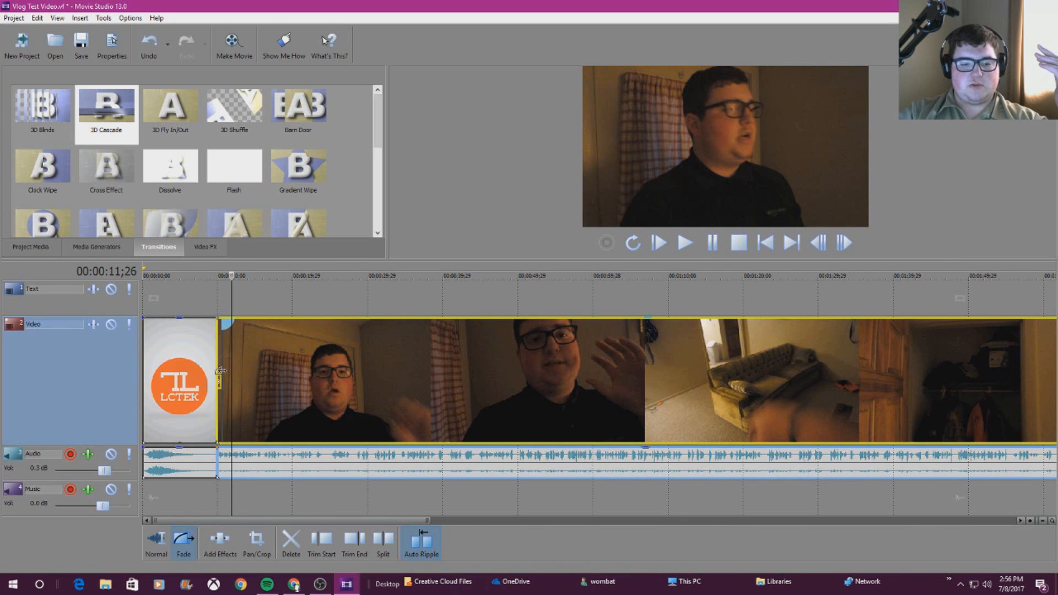
click(217, 283)
click(686, 243)
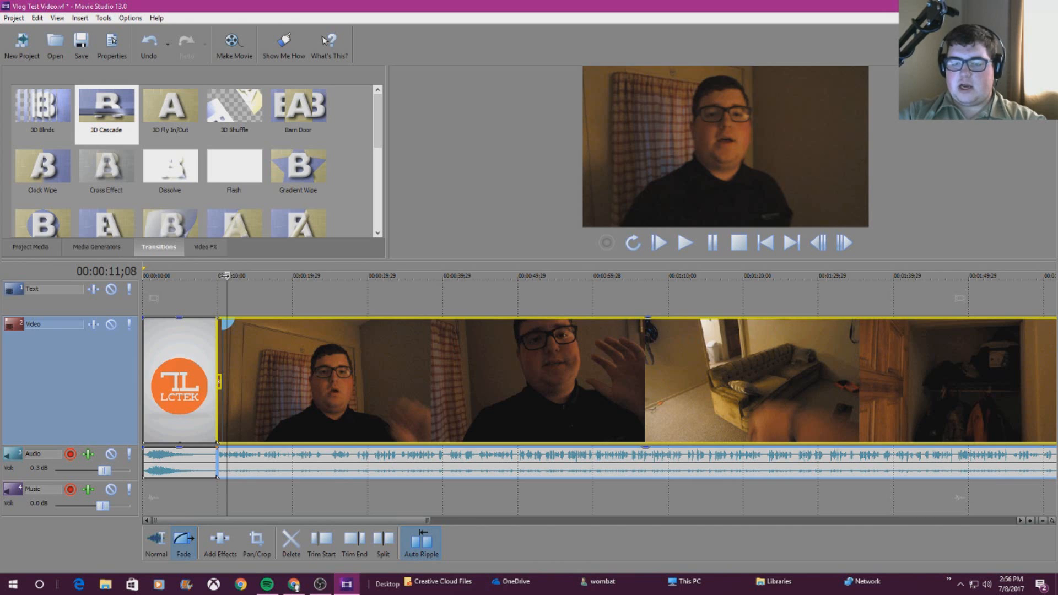
drag(226, 275, 767, 360)
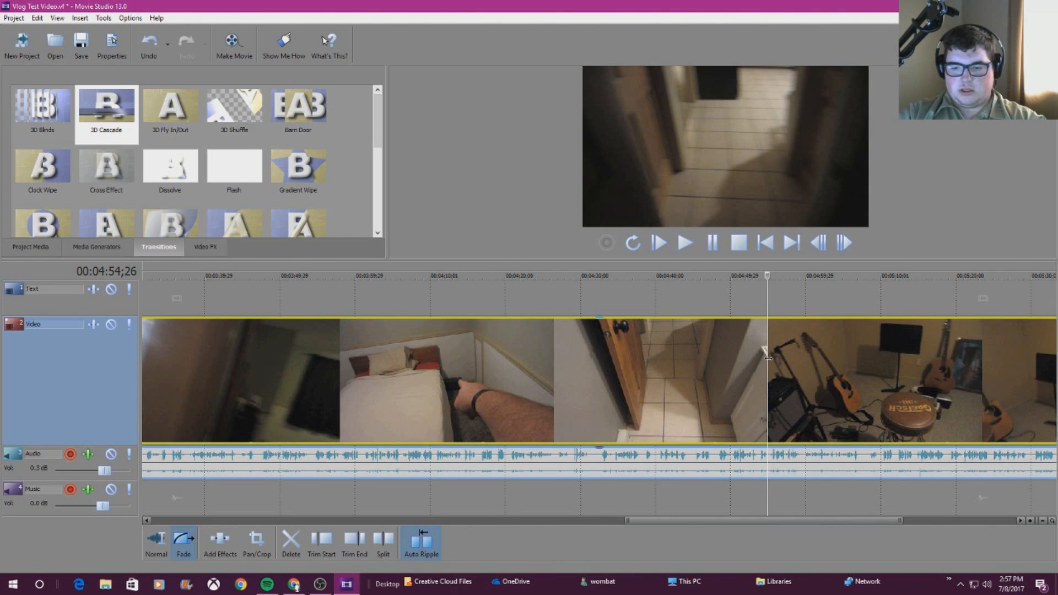
key(s)
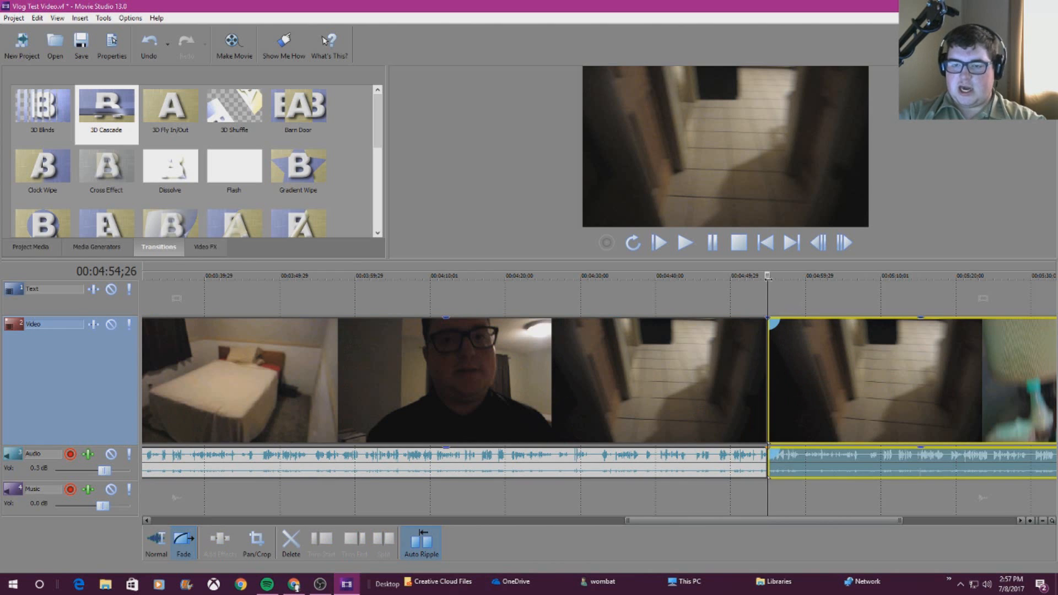
drag(777, 278, 937, 301)
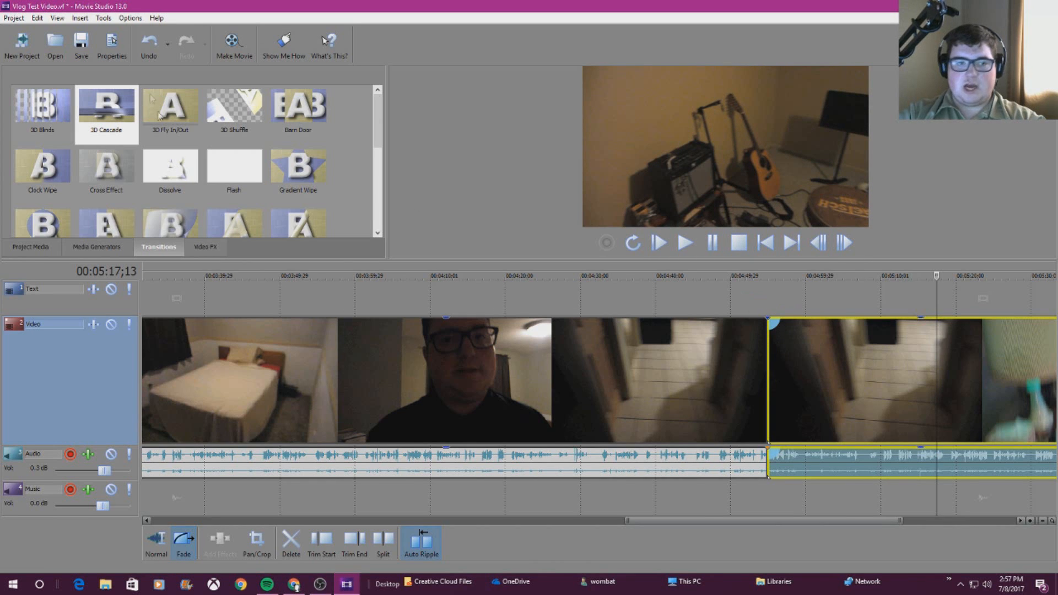
click(149, 42)
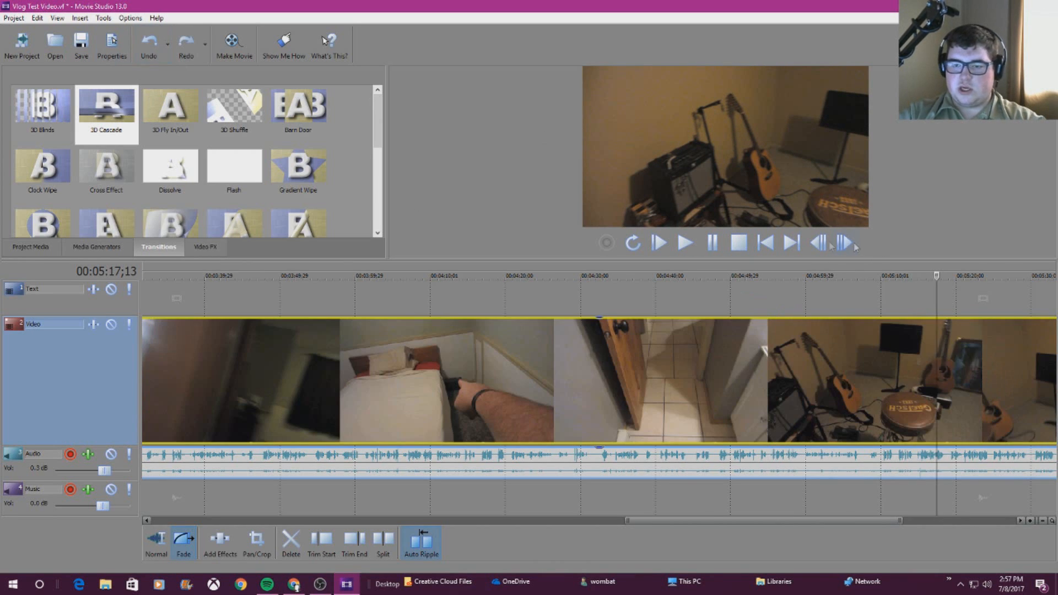
Step: Split the vlog clip at 00:05:15;21 and at 00:05:18;05 to isolate a short piece of the guitar room shot
drag(937, 275, 923, 275)
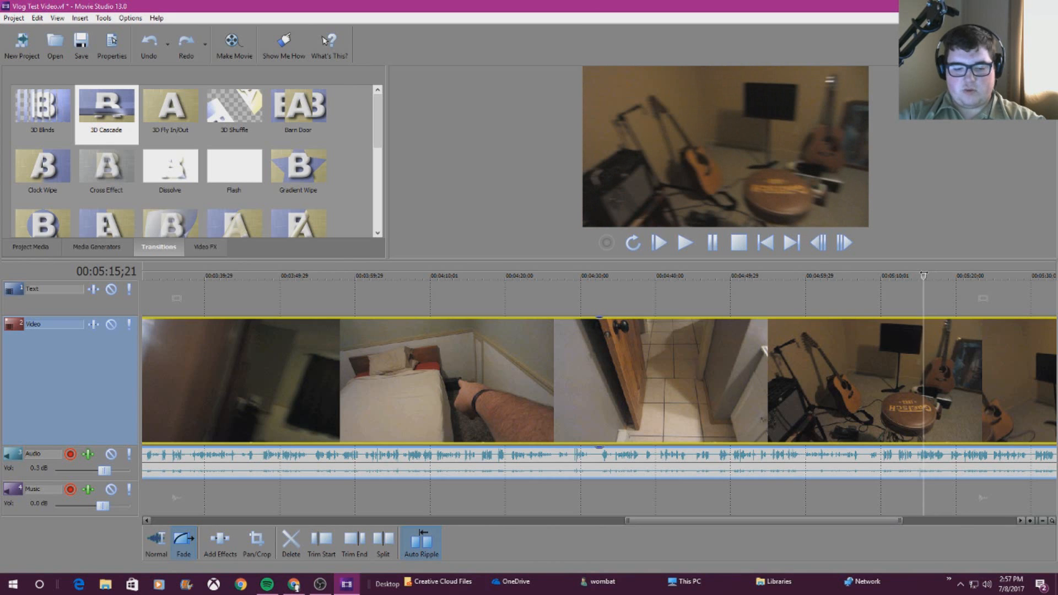
key(s)
drag(643, 519, 725, 518)
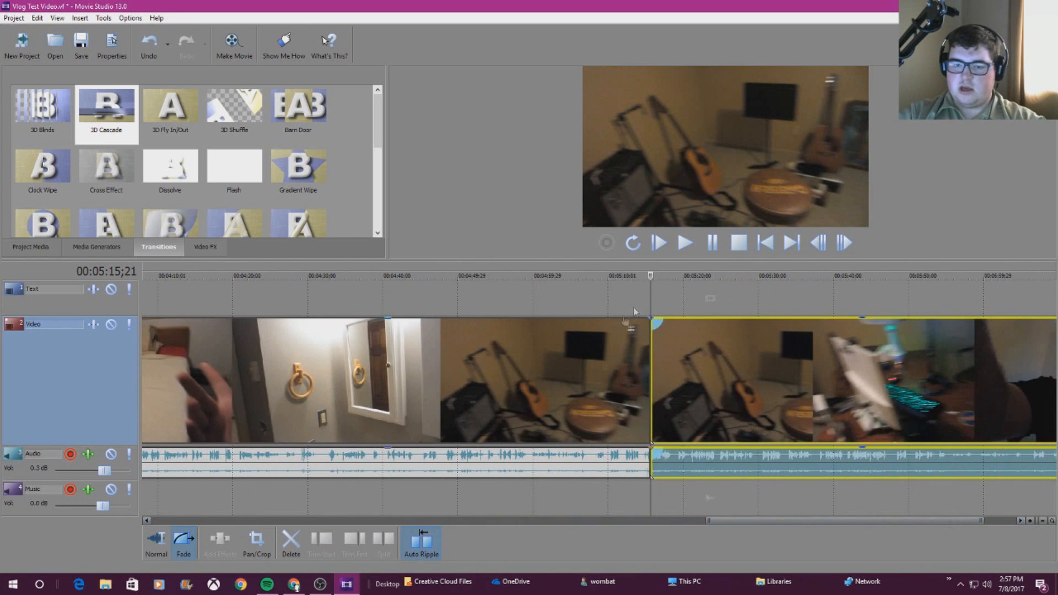
drag(652, 276, 669, 276)
key(s)
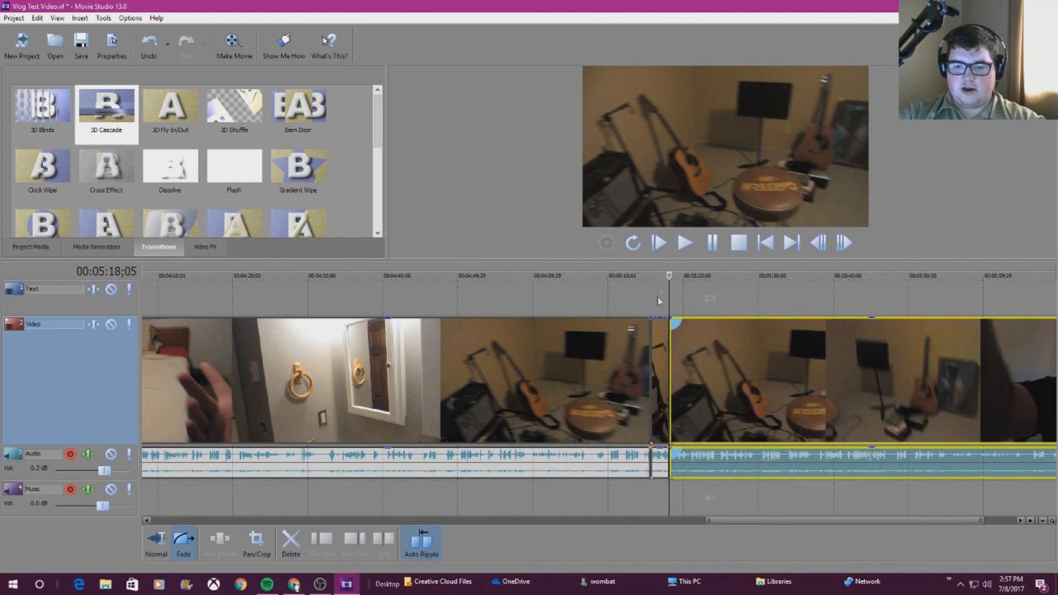
Step: Open Pan/Crop for the short guitar room piece and shrink the crop frame around its centre to about 951 × 535
click(662, 339)
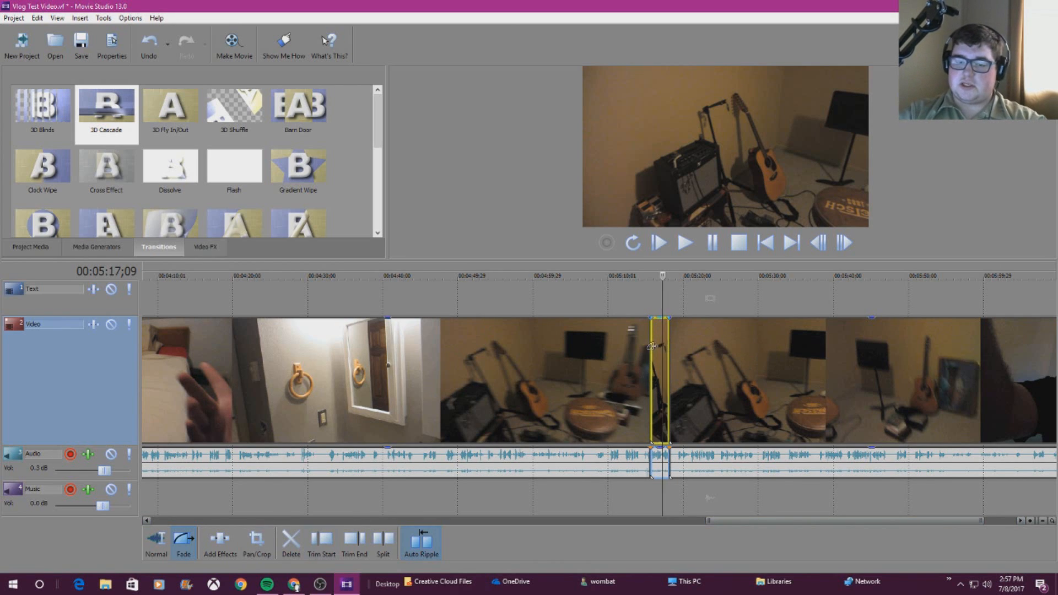
click(257, 543)
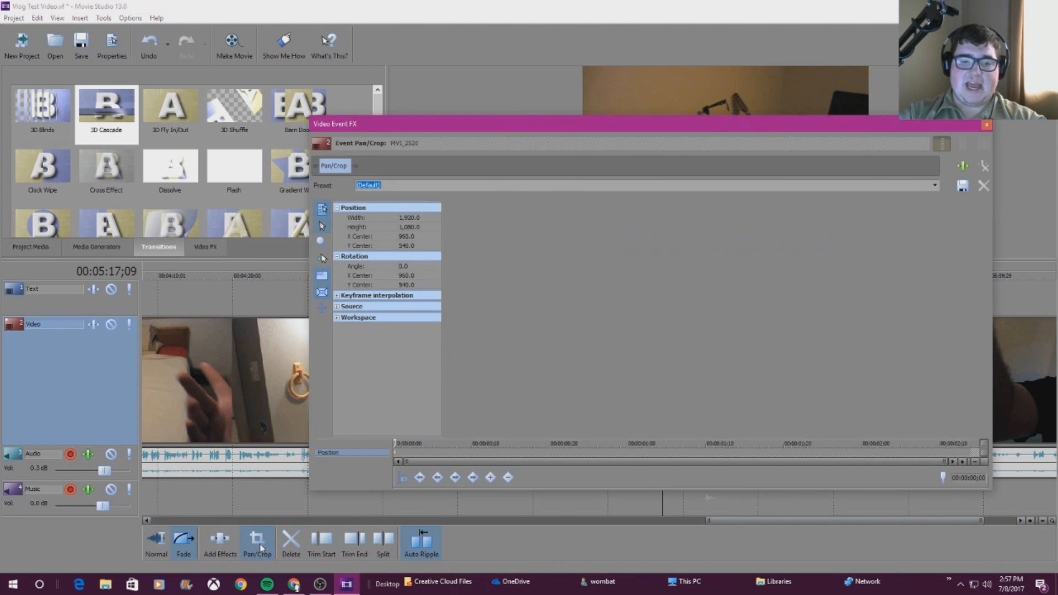
scroll(814, 328, up, 5)
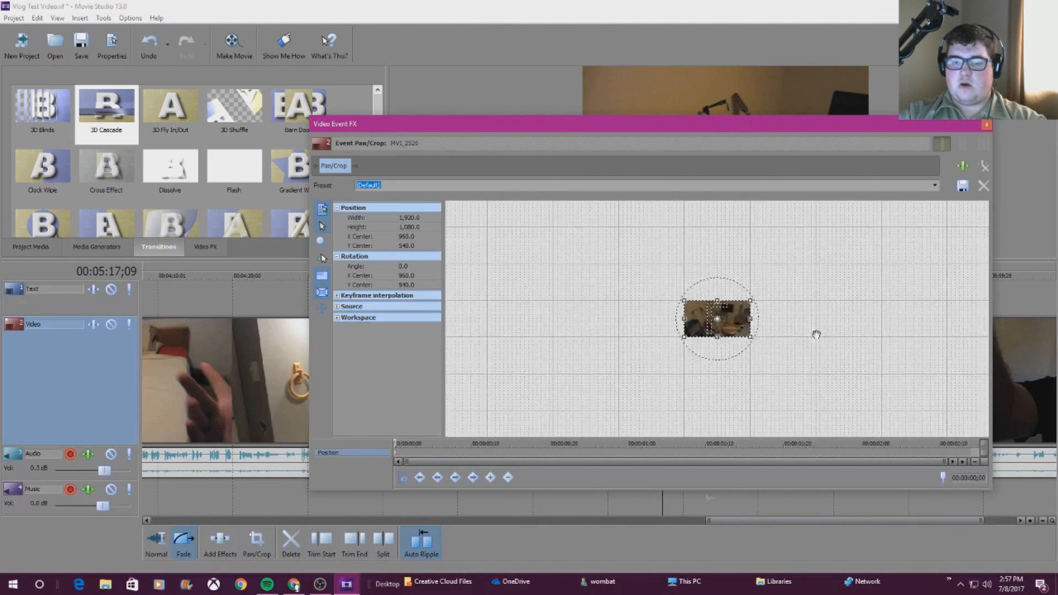
scroll(814, 345, up, 2)
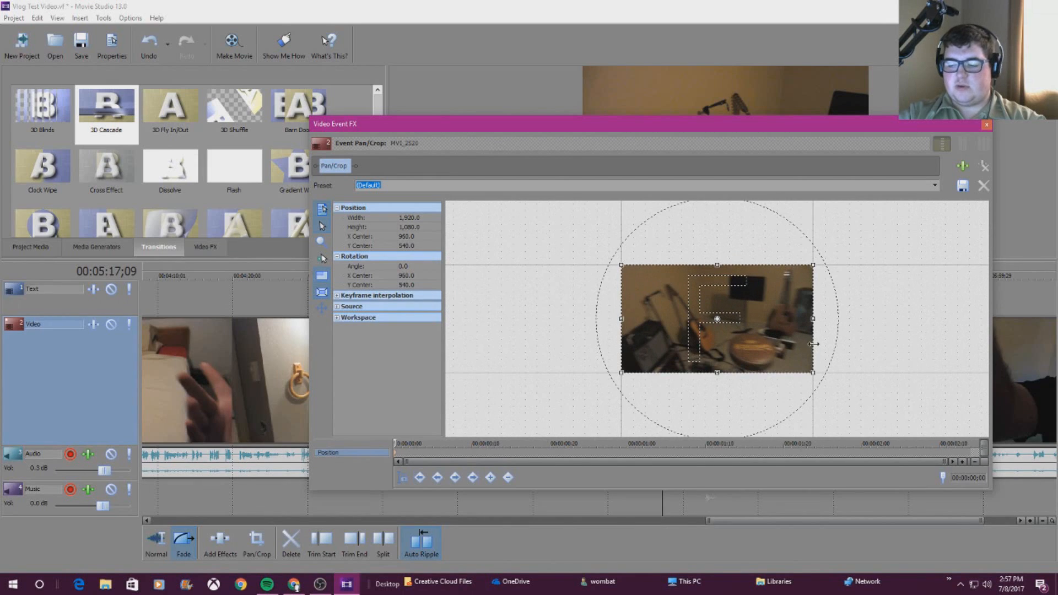
scroll(789, 433, down, 1)
scroll(833, 346, down, 4)
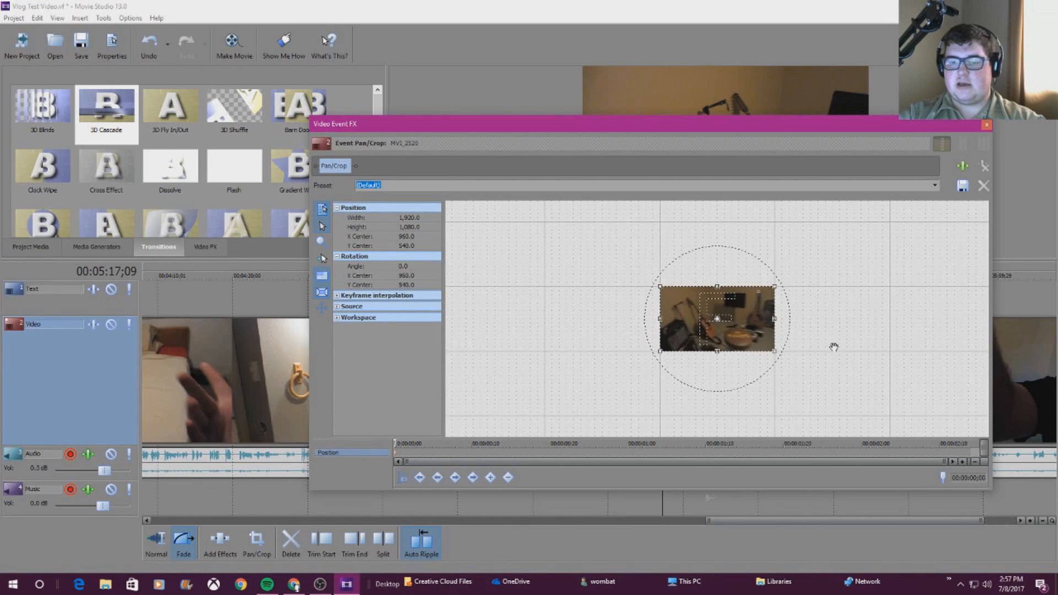
scroll(819, 365, up, 2)
scroll(819, 365, up, 4)
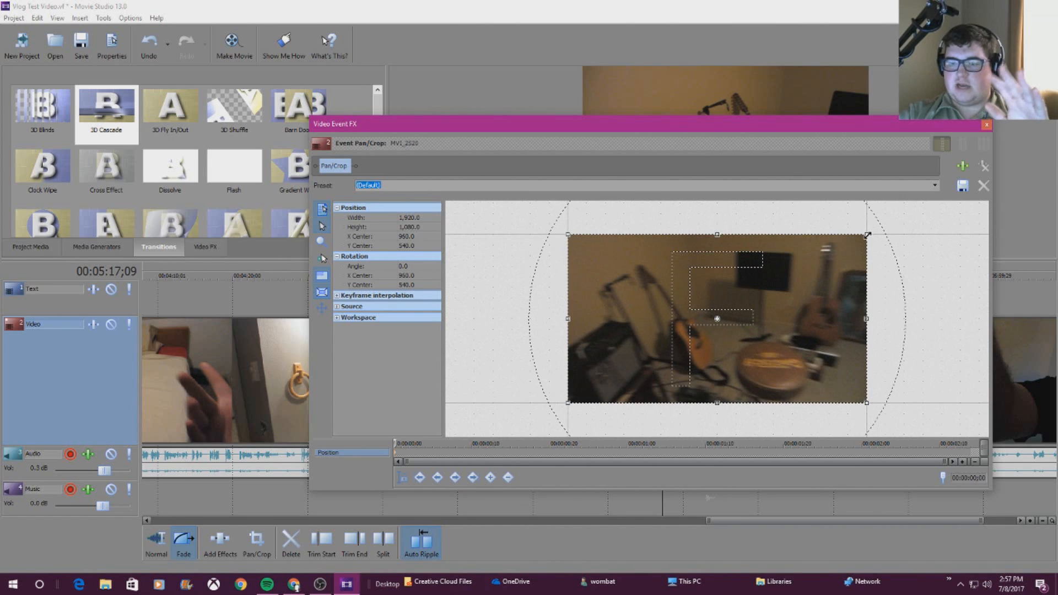
mouse_move(867, 234)
mouse_down()
mouse_move(986, 170)
mouse_move(865, 238)
mouse_up()
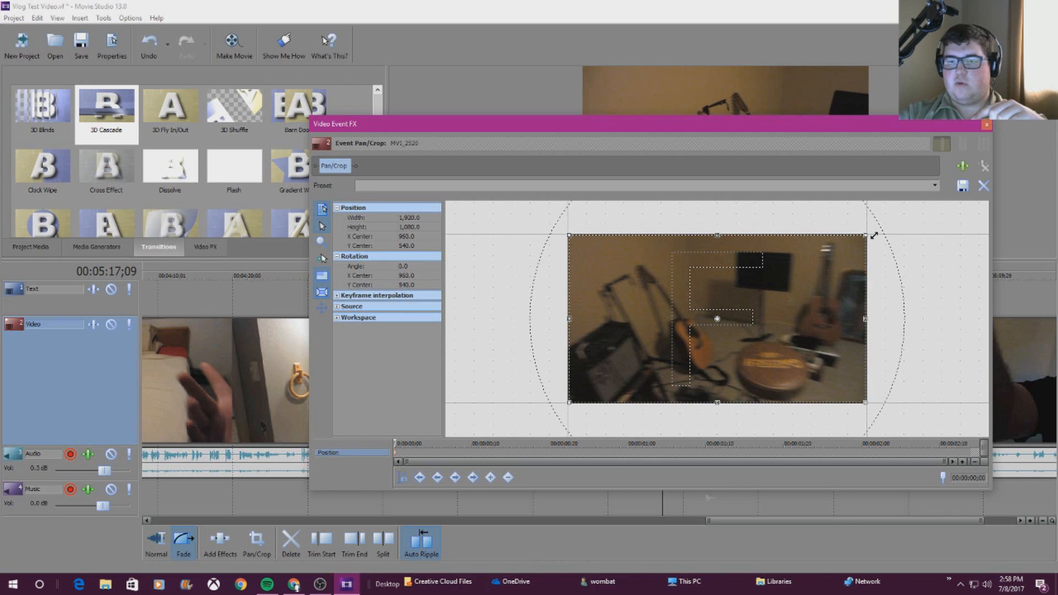
drag(872, 232, 804, 277)
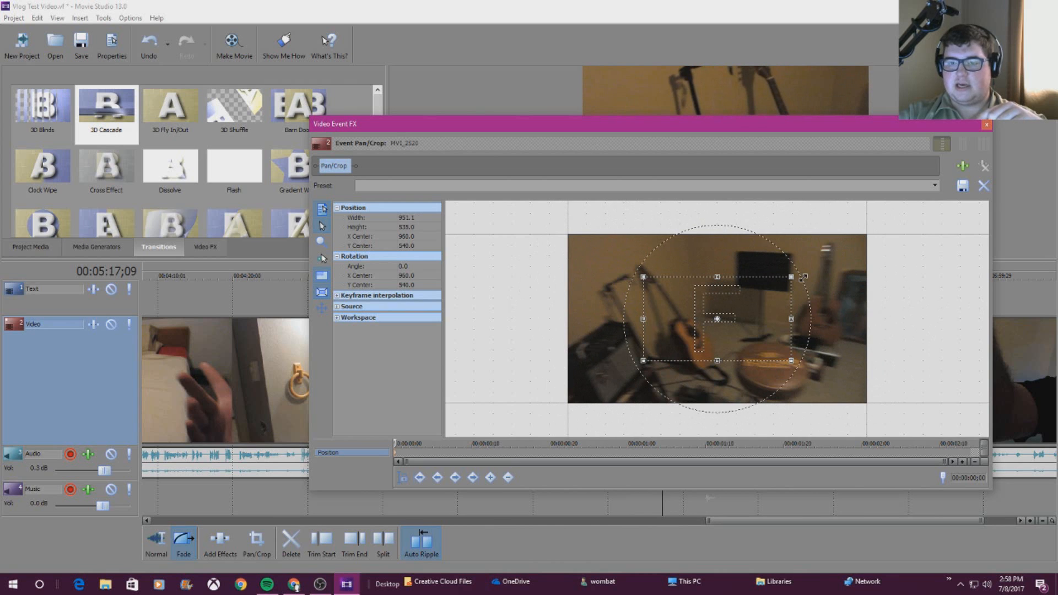
Step: Move the crop frame onto the acoustic guitar's body and tighten it, then play the timeline across the cropped piece
drag(787, 129, 401, 70)
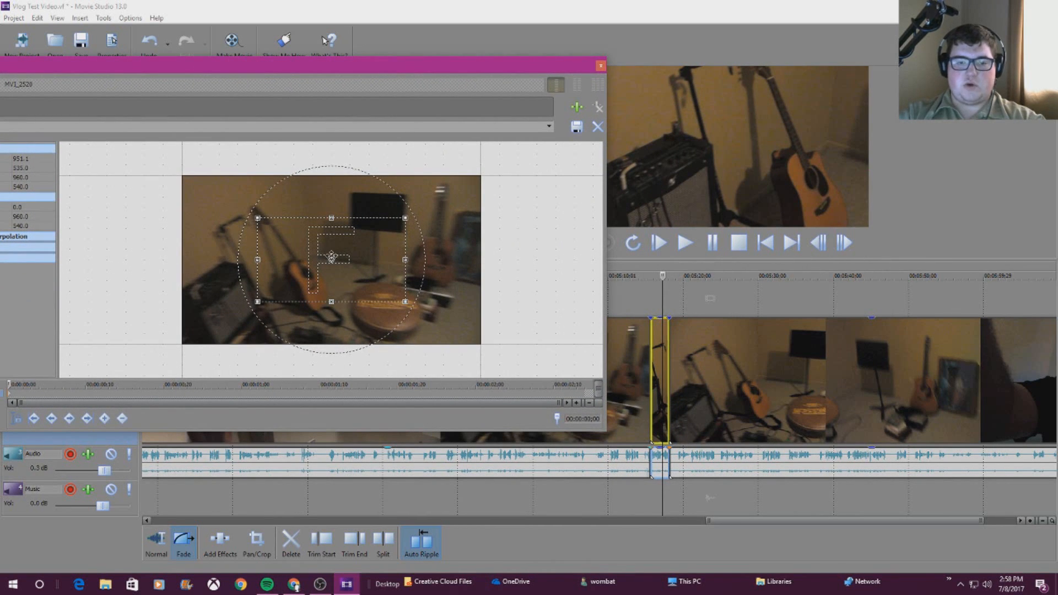
drag(348, 247, 385, 277)
drag(433, 246, 380, 276)
click(599, 67)
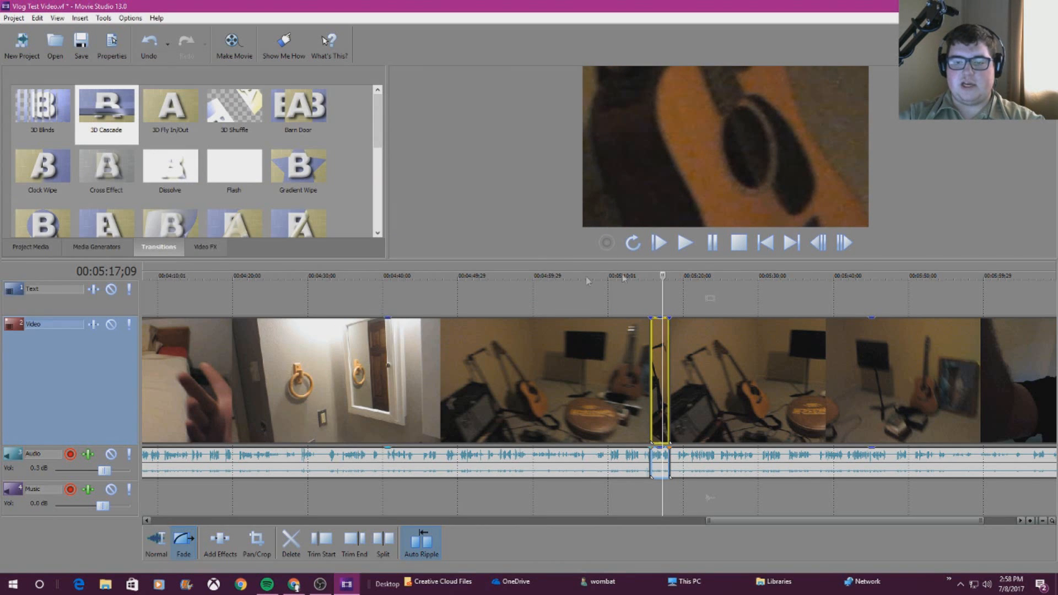
click(684, 242)
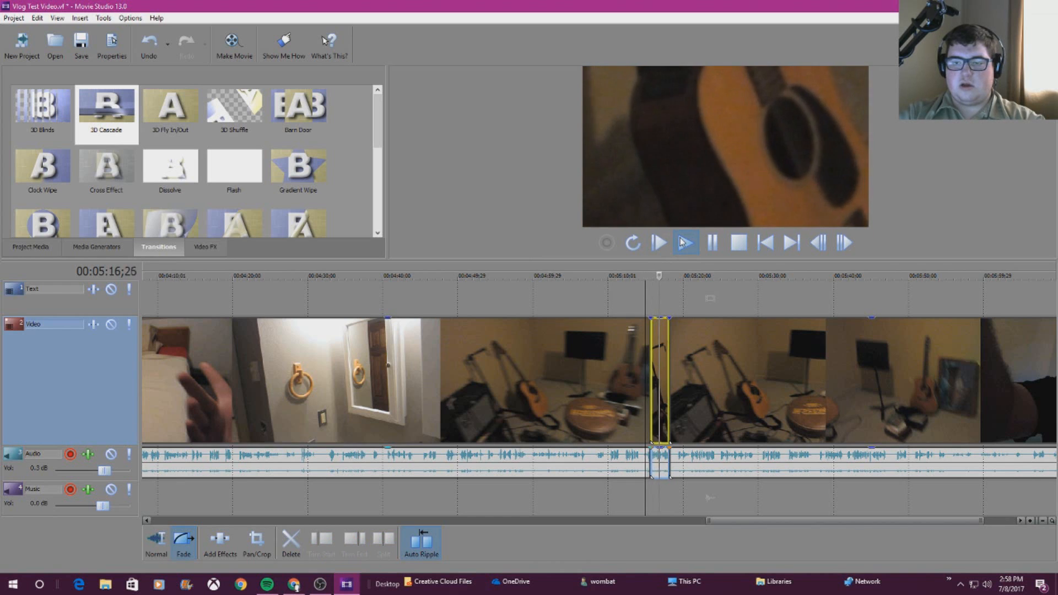
click(712, 242)
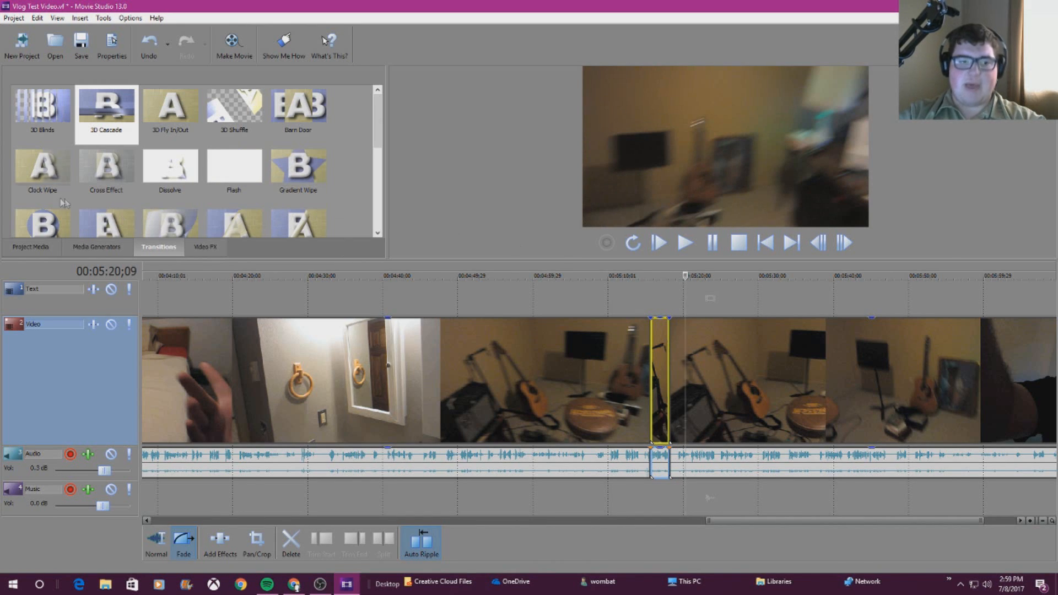
Step: Import the ES_Voices MP3 from the Downloads folder into the project media
click(31, 247)
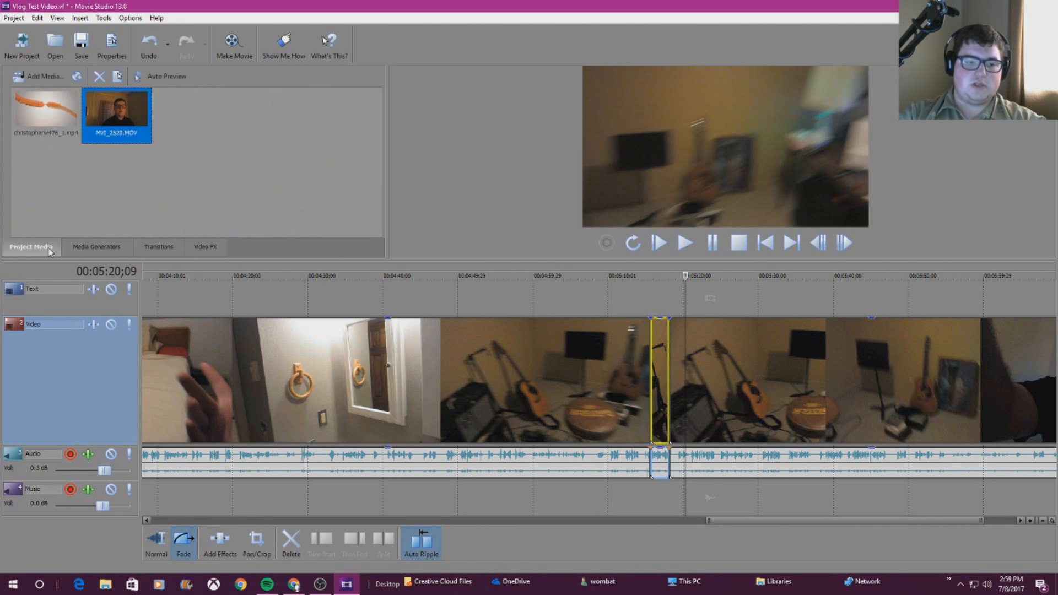
click(20, 79)
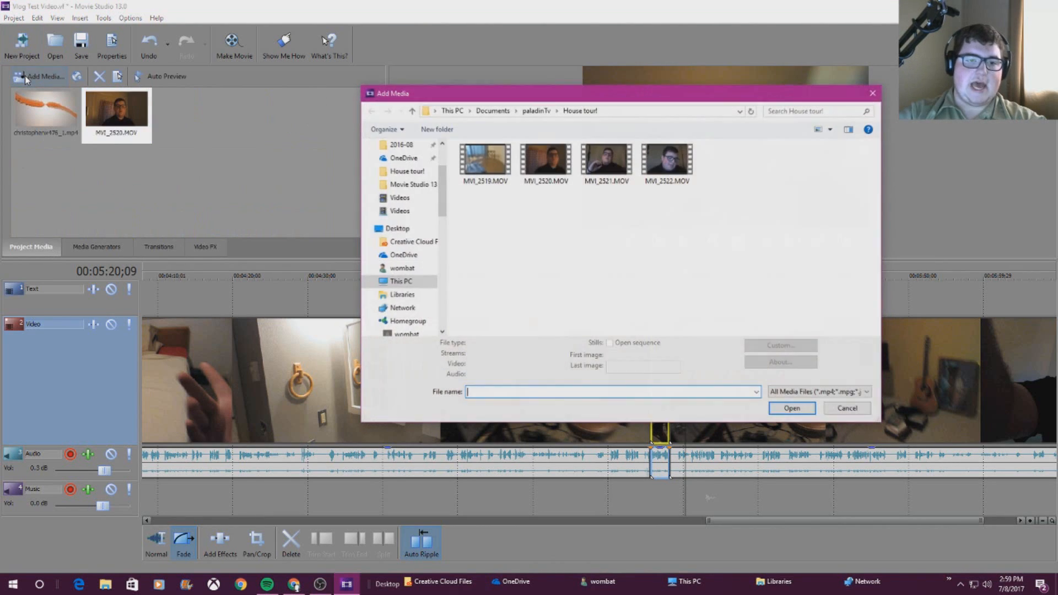
click(407, 175)
click(407, 188)
scroll(600, 254, down, 1)
scroll(600, 253, down, 4)
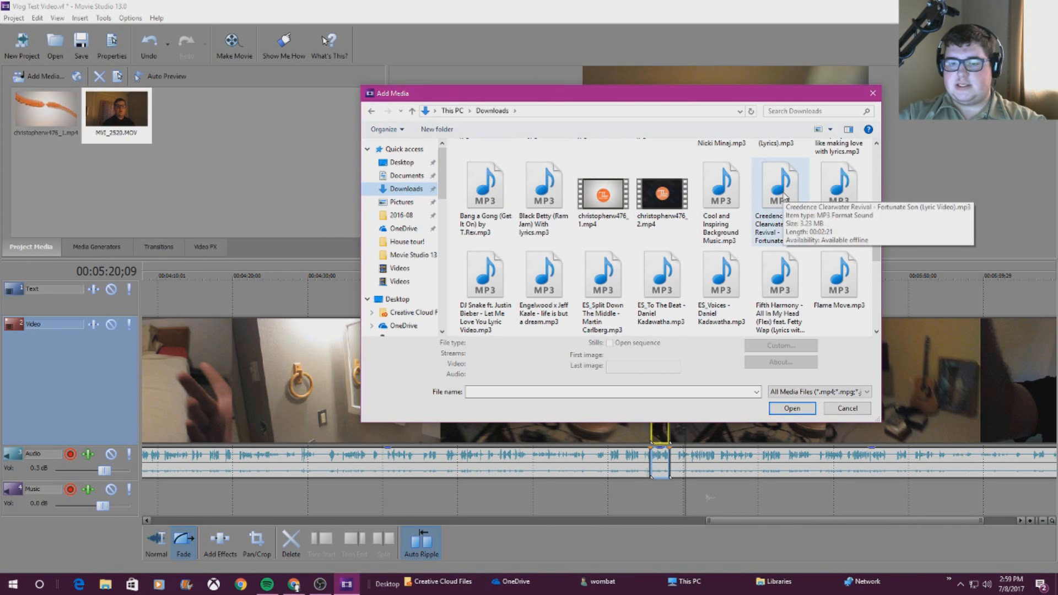
double_click(738, 304)
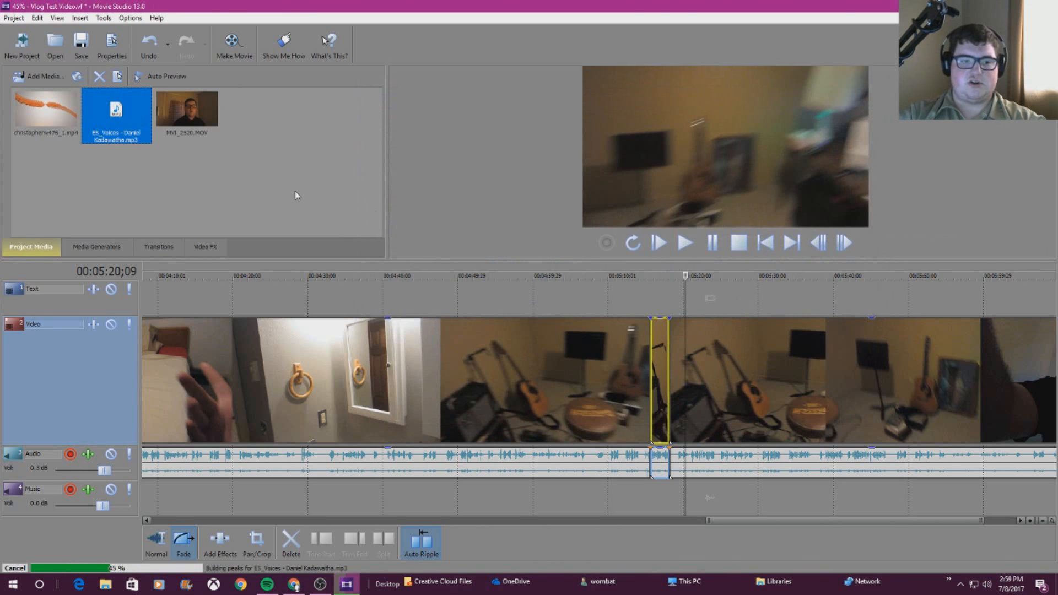
Step: Place the ES_Voices song on the Music track, starting where the vlog footage begins after the intro
drag(729, 524, 172, 510)
click(223, 501)
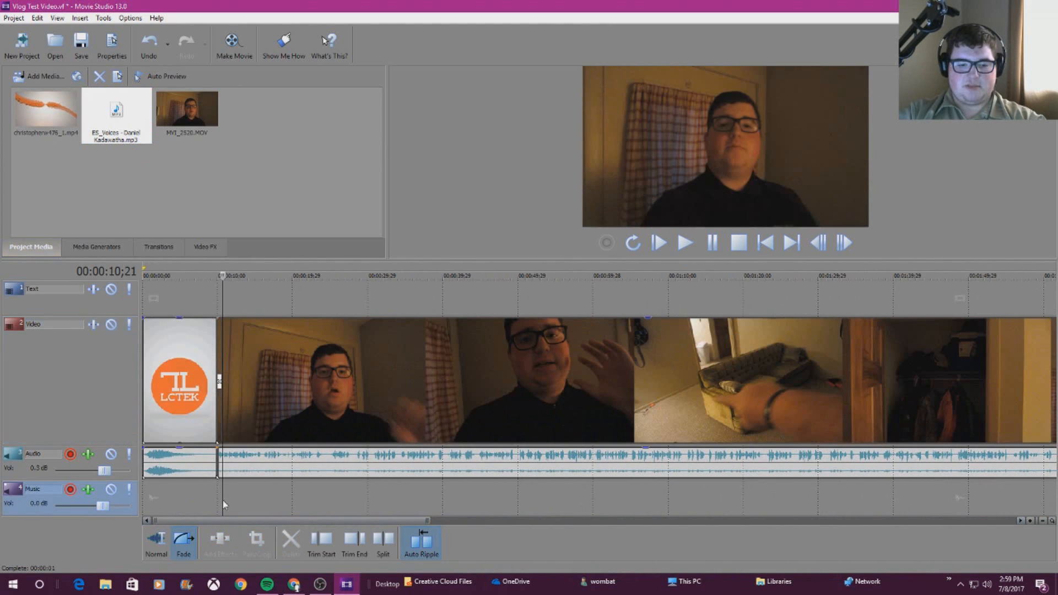
drag(116, 113, 224, 491)
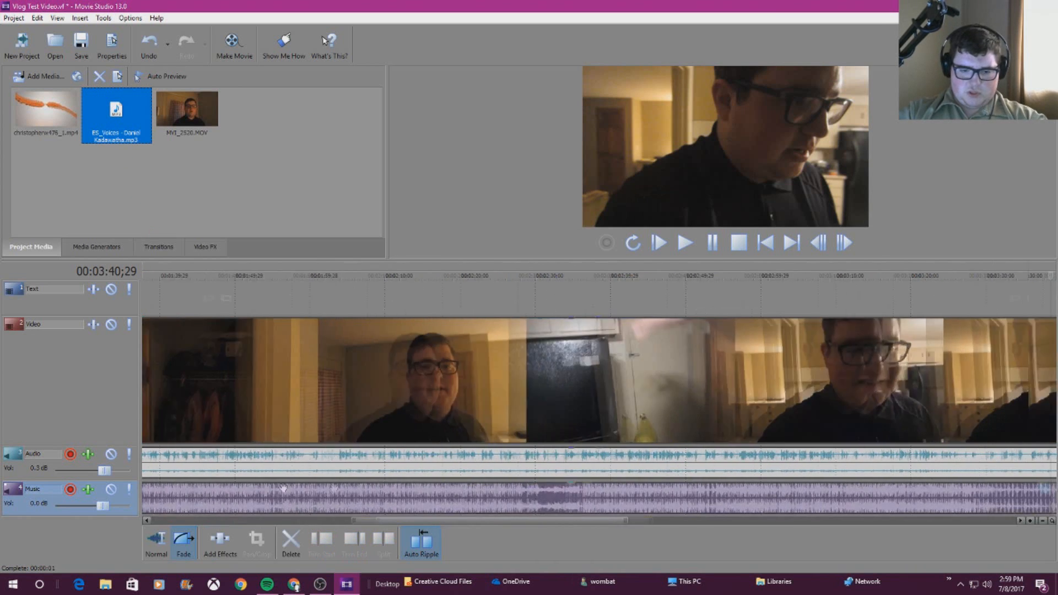
Step: Set the Music track volume to -6.8 dB and play from just before the end of the intro
drag(612, 520, 299, 516)
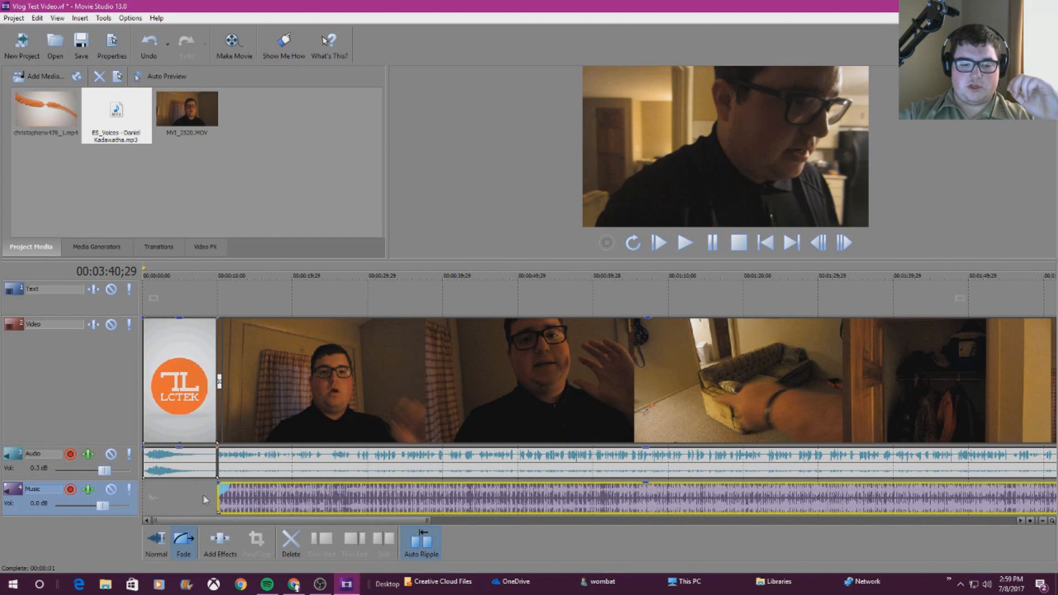
click(211, 499)
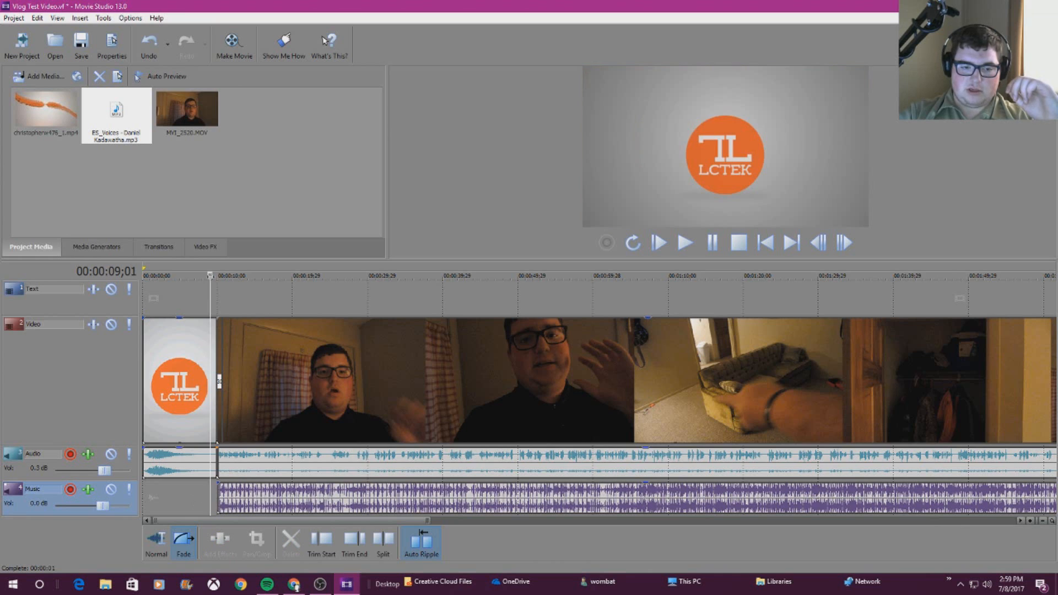
click(214, 276)
drag(87, 510, 85, 508)
click(683, 244)
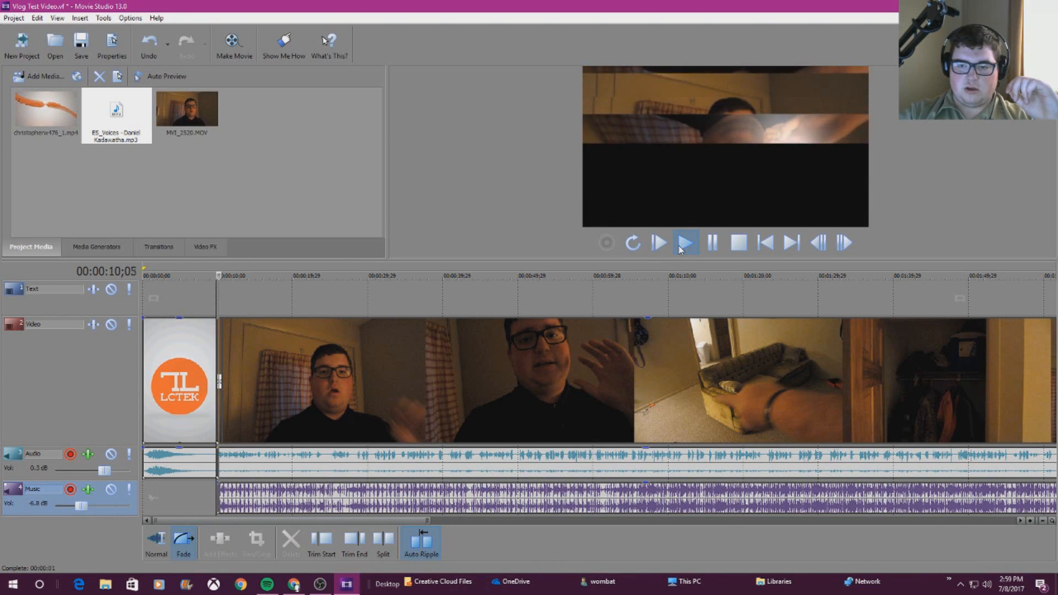
click(715, 241)
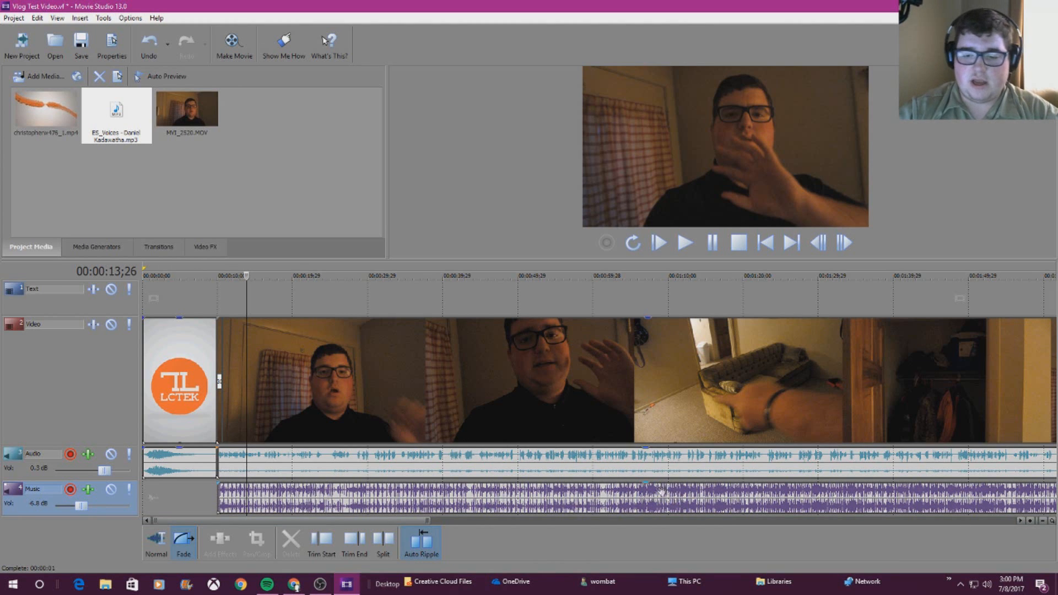
Step: Try a very low gain on the music clip, then restore it, lower the Music track volume to -37.4 dB and play
drag(648, 487, 644, 514)
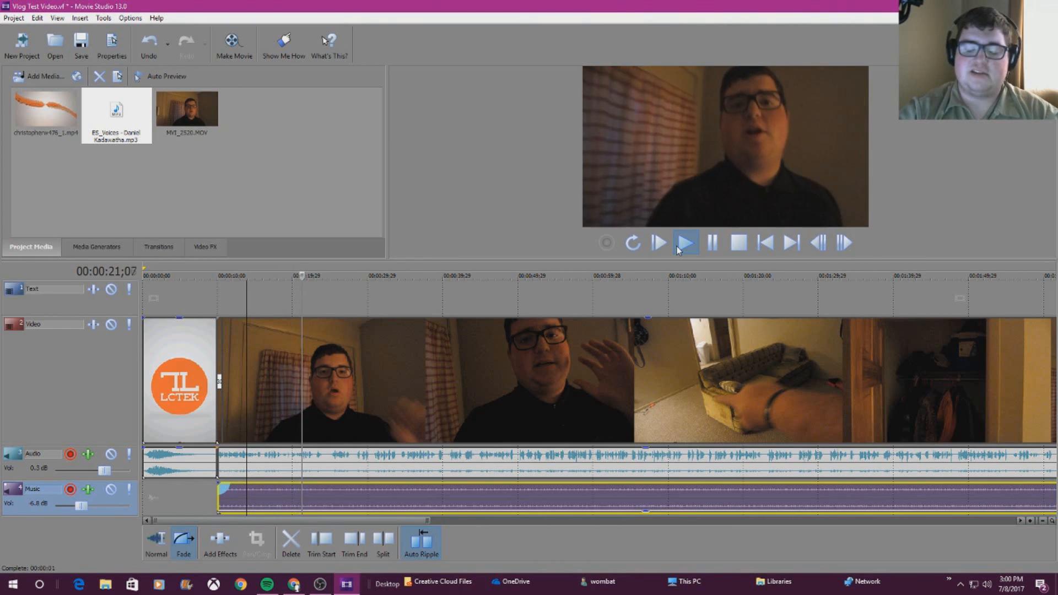
click(712, 242)
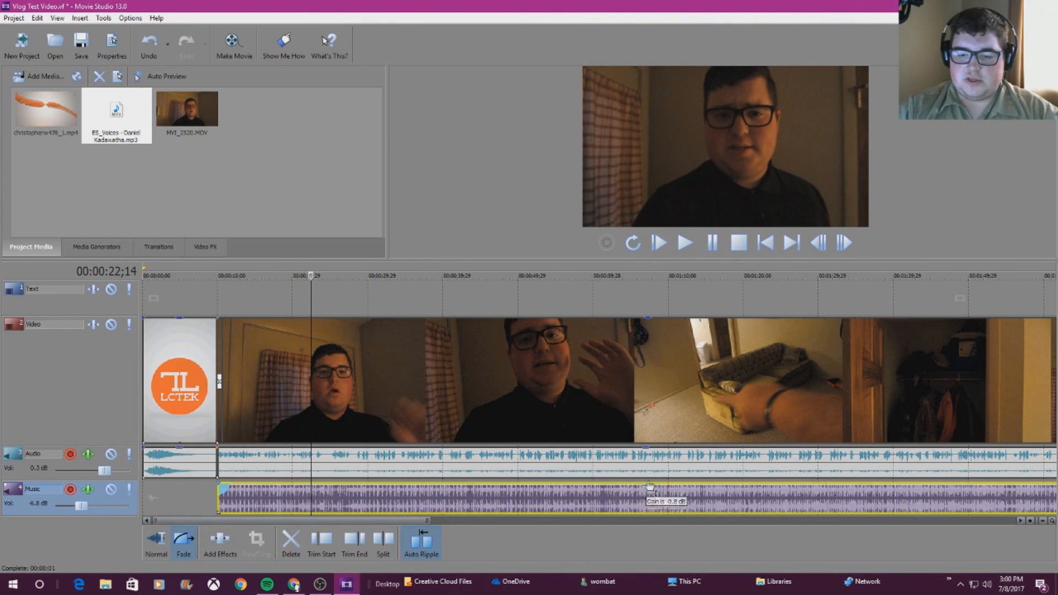
drag(81, 506, 71, 508)
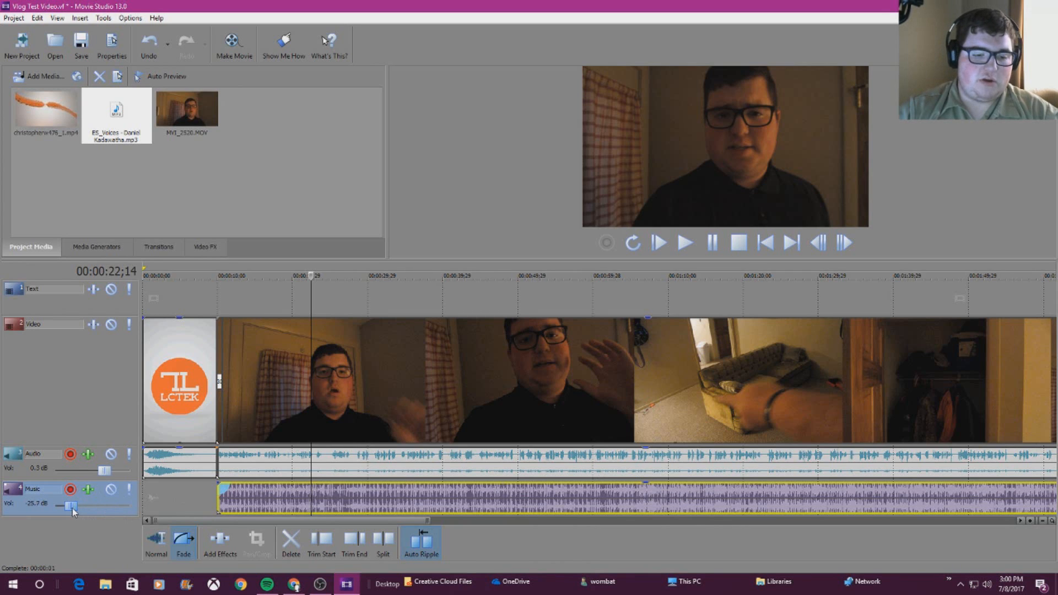
click(684, 250)
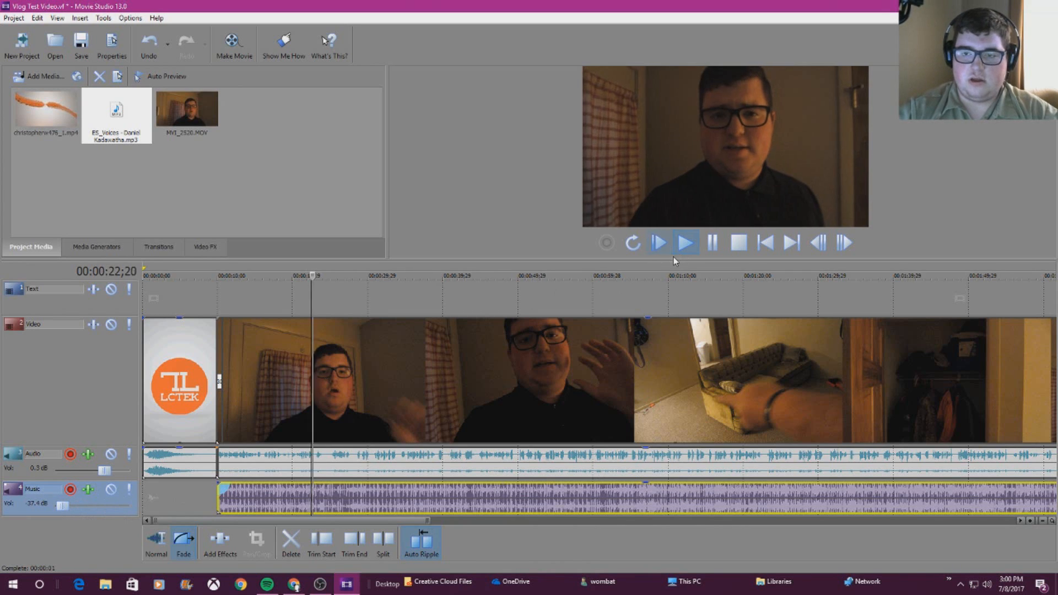
click(711, 246)
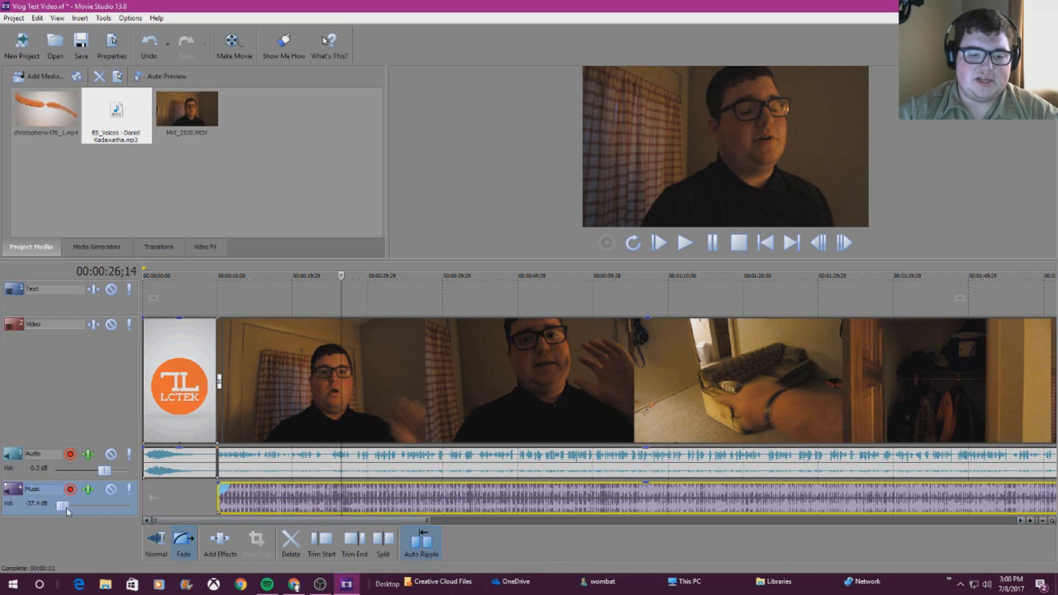
Step: Lower the music clip's gain and set the Music track volume to -30.4 dB during playback, pausing at 00:00:31;04
drag(62, 506, 105, 507)
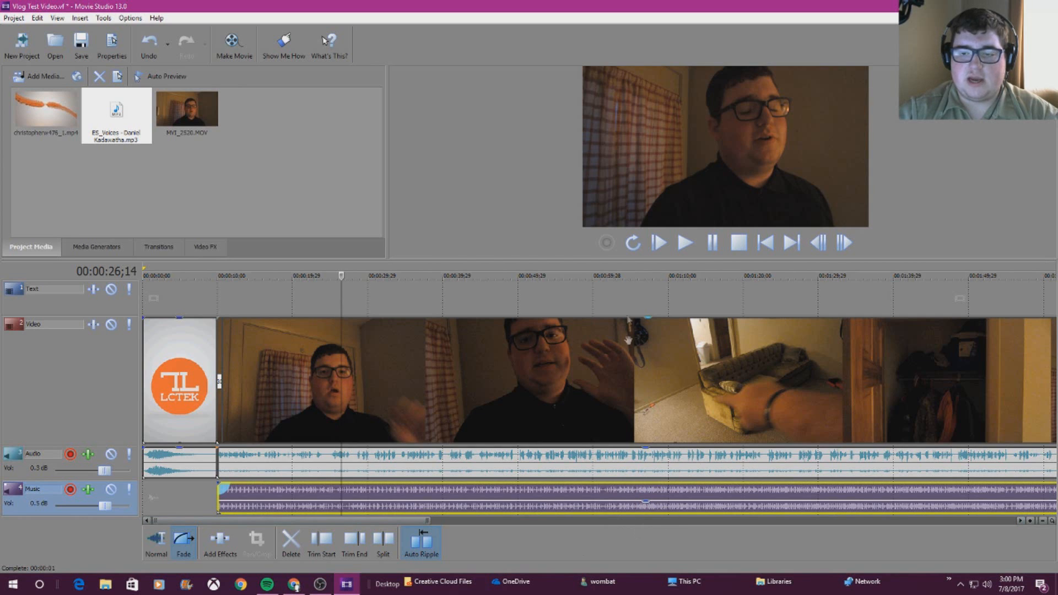
click(685, 243)
drag(110, 510, 67, 509)
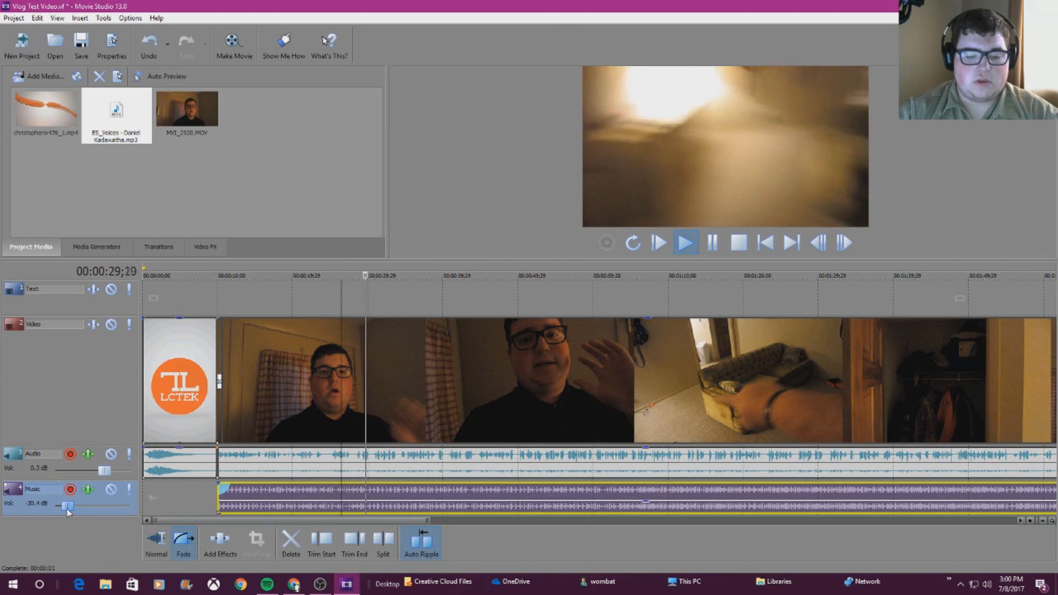
click(712, 243)
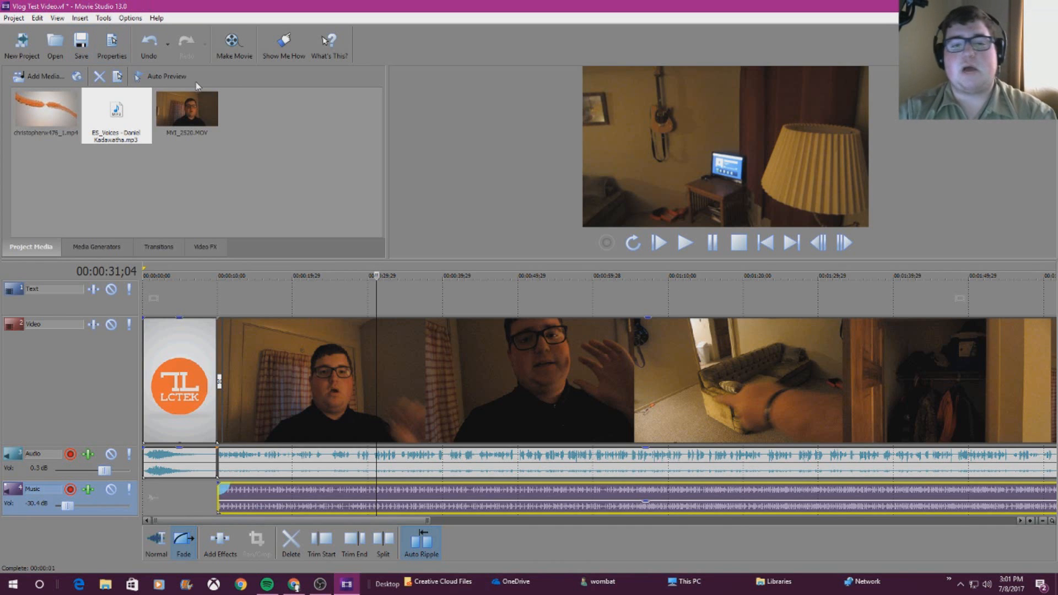
Step: Start a movie export to the hard drive and switch the save format to MP4, then back to WMV
drag(379, 523, 353, 496)
click(232, 49)
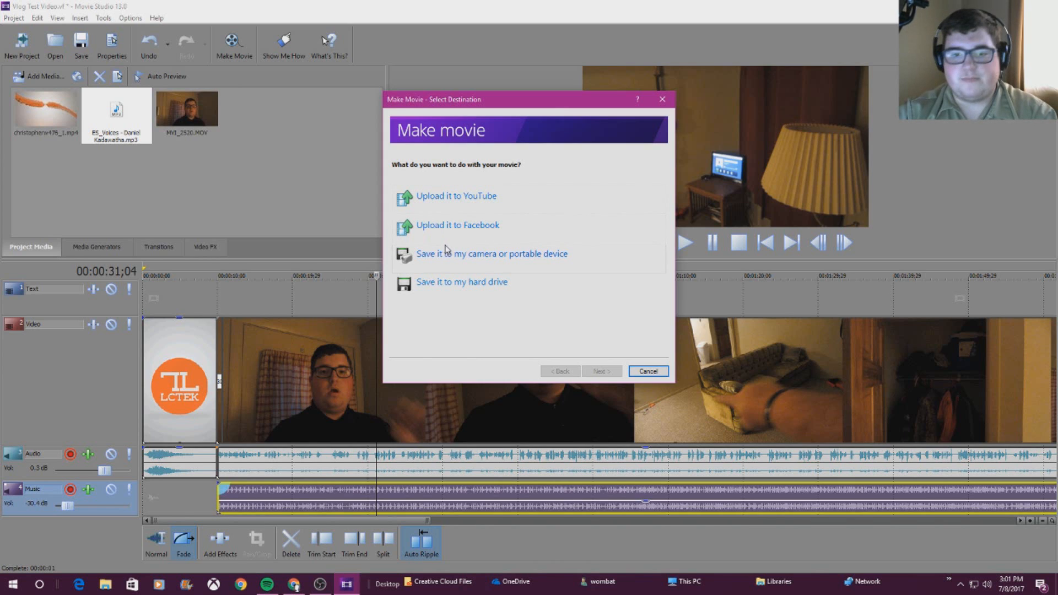
click(461, 284)
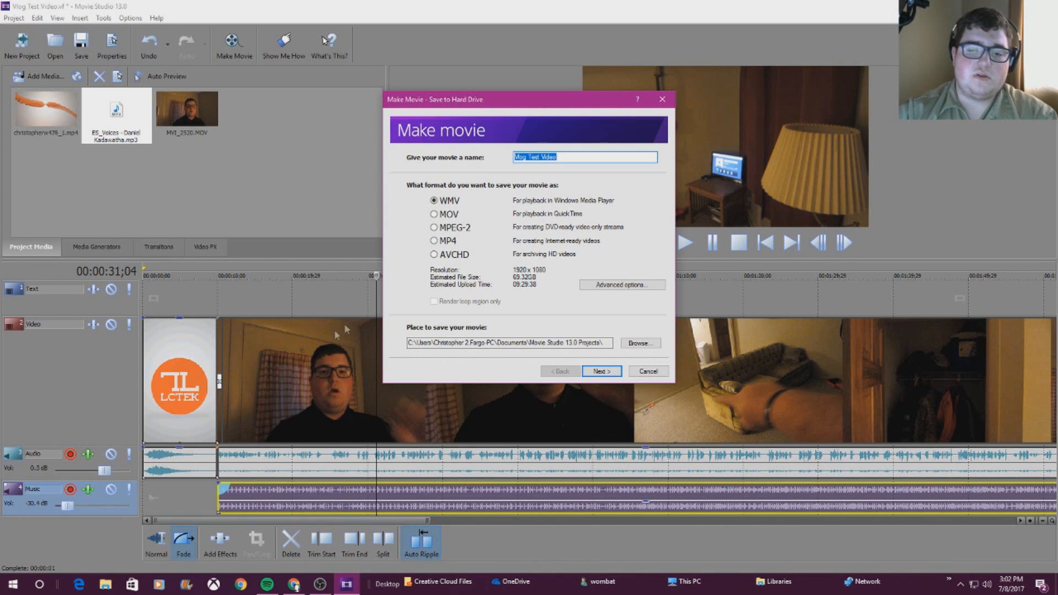
click(434, 243)
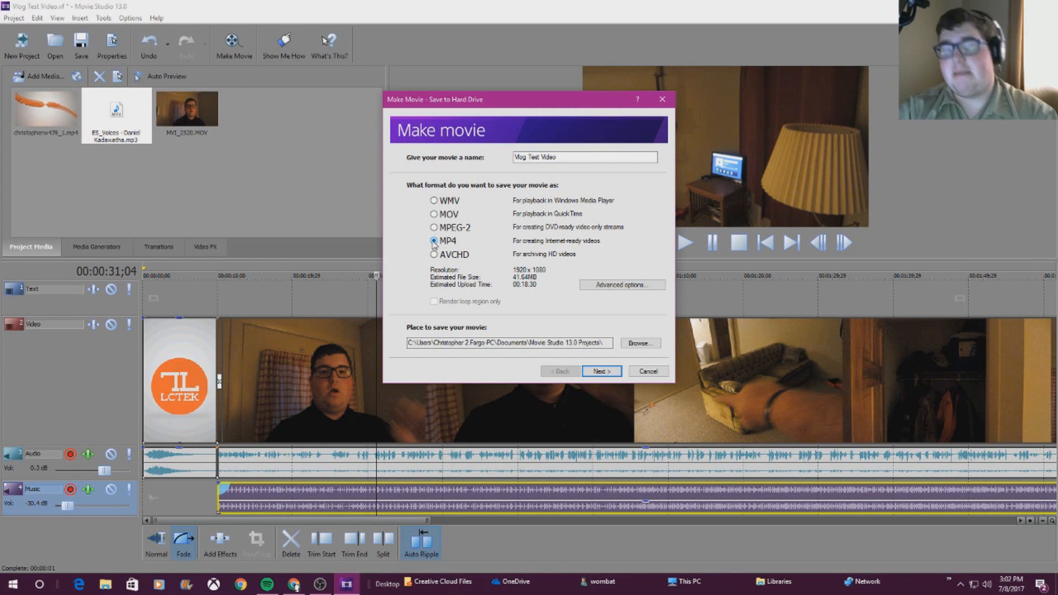
click(434, 201)
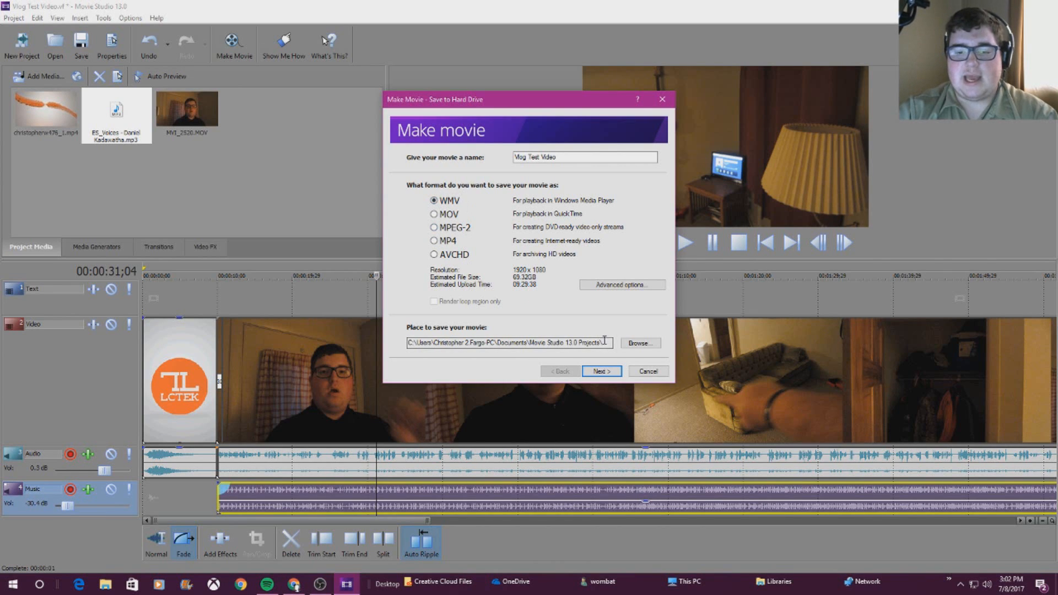
Step: Check the save location and the advanced render options for the export, then close them without rendering
drag(606, 343, 408, 343)
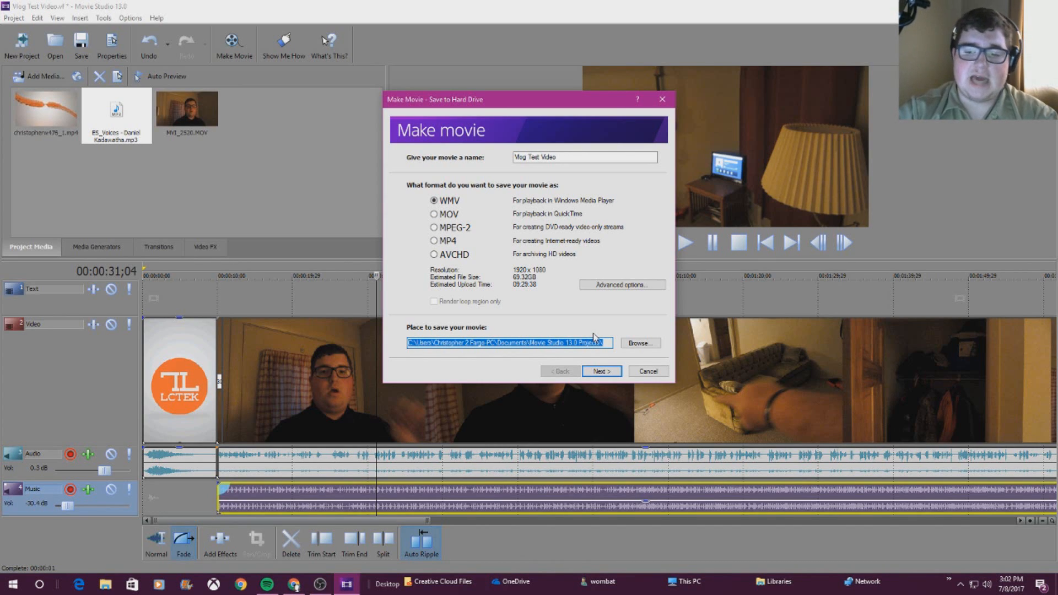
click(618, 284)
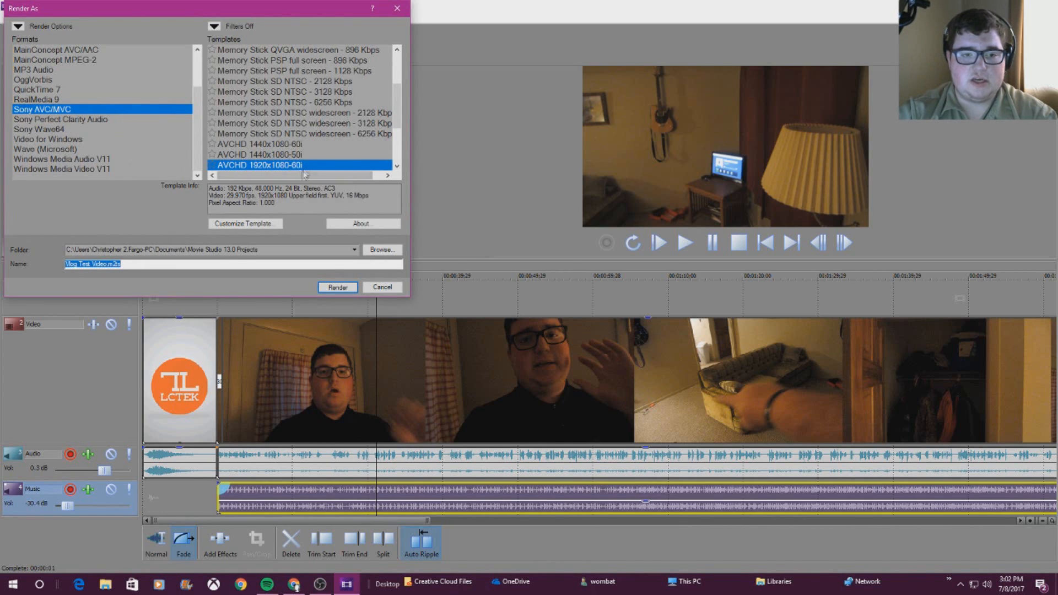
click(401, 12)
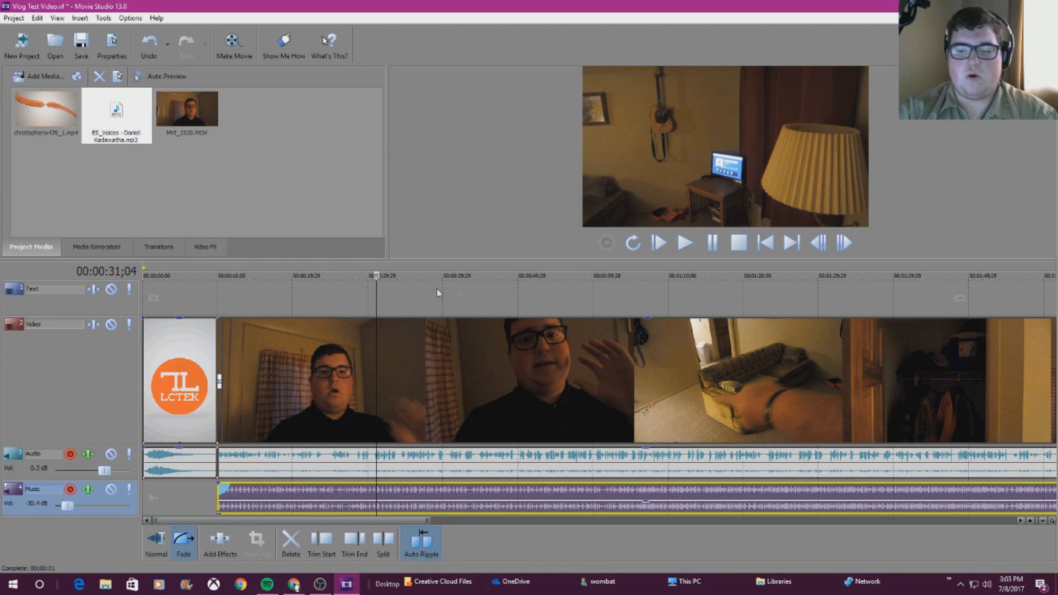
Step: Cut the long vlog clip that ends just before the short guitar clip from the Video track
drag(390, 521, 964, 440)
click(611, 353)
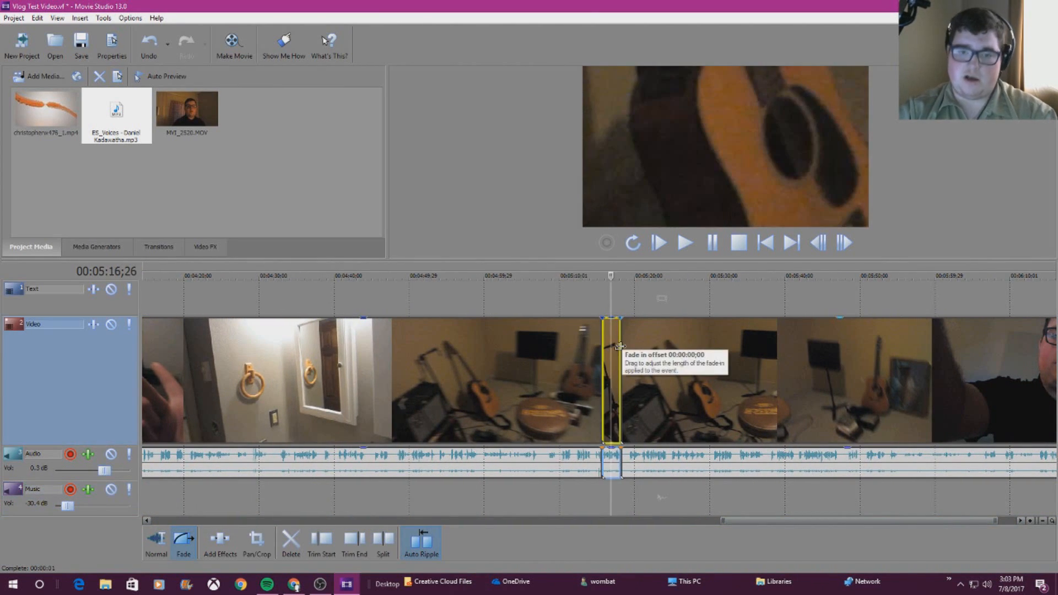
right_click(524, 408)
right_click(471, 384)
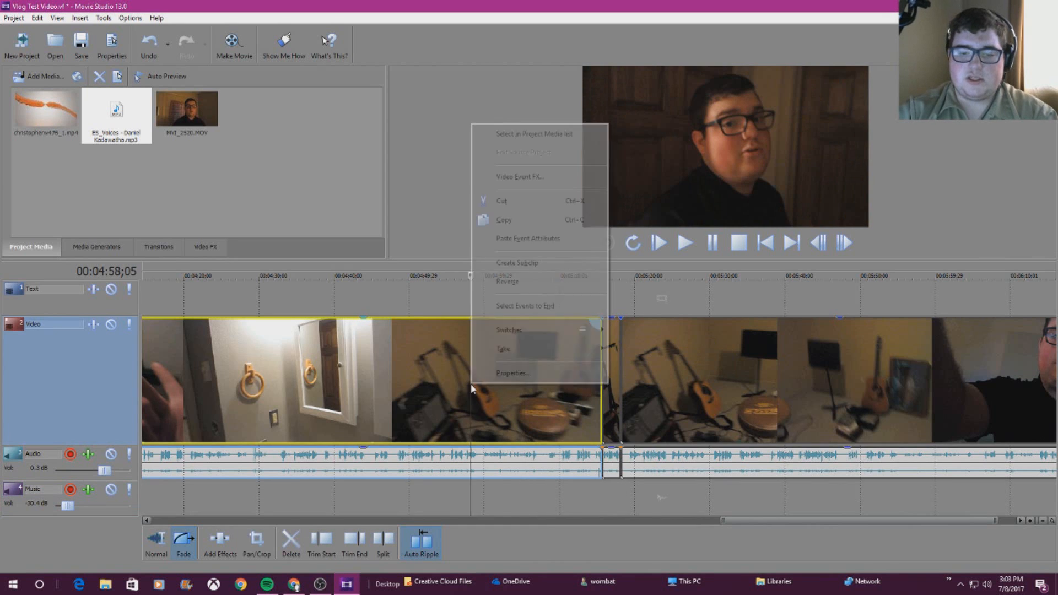
click(524, 221)
right_click(497, 363)
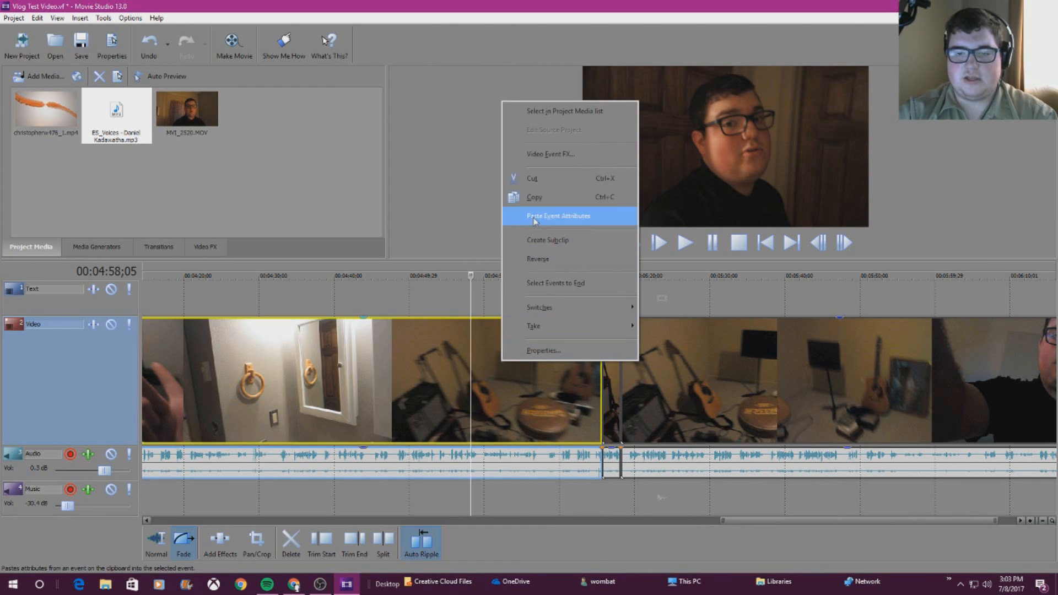
click(541, 180)
Step: Cut the two remaining vlog clips after the intro, leaving only the intro on the Video track
drag(746, 519, 172, 496)
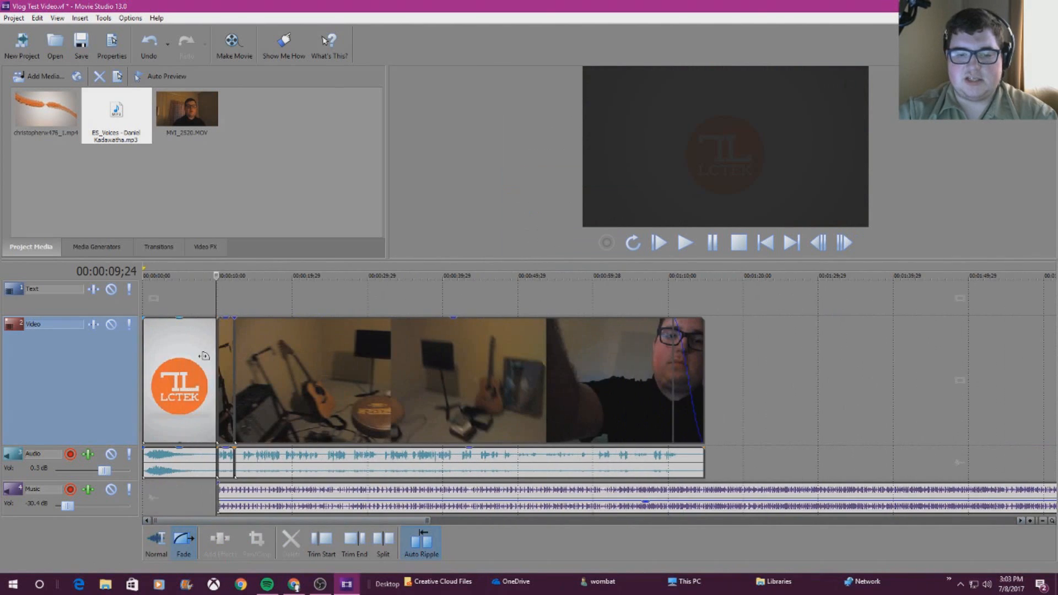
right_click(298, 362)
click(347, 175)
right_click(226, 359)
click(255, 175)
Step: Import FHD0031.MOV from the airsoft videos folder into the project media
click(42, 76)
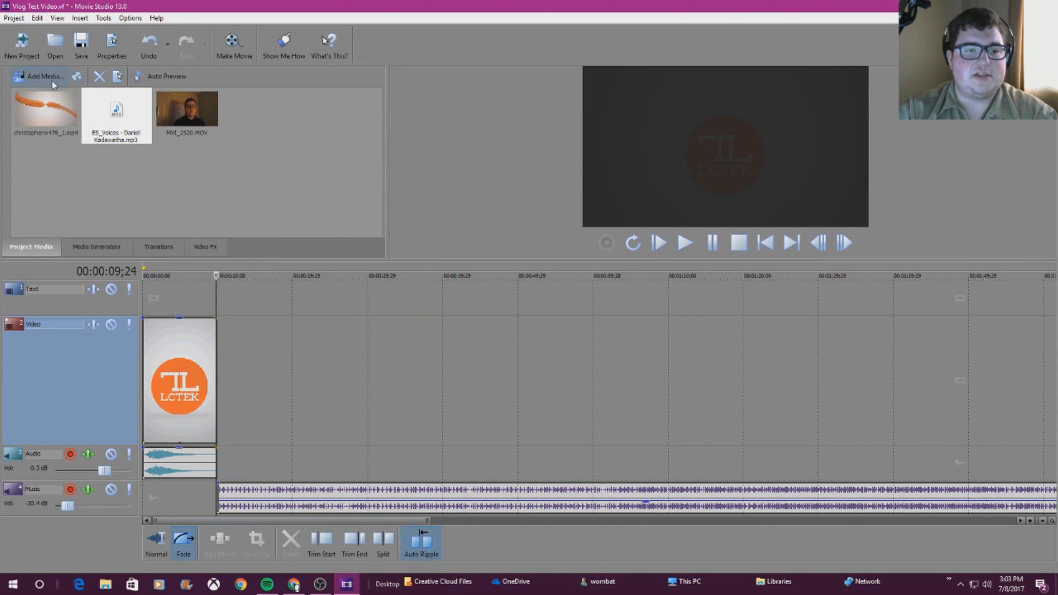
scroll(606, 220, down, 1)
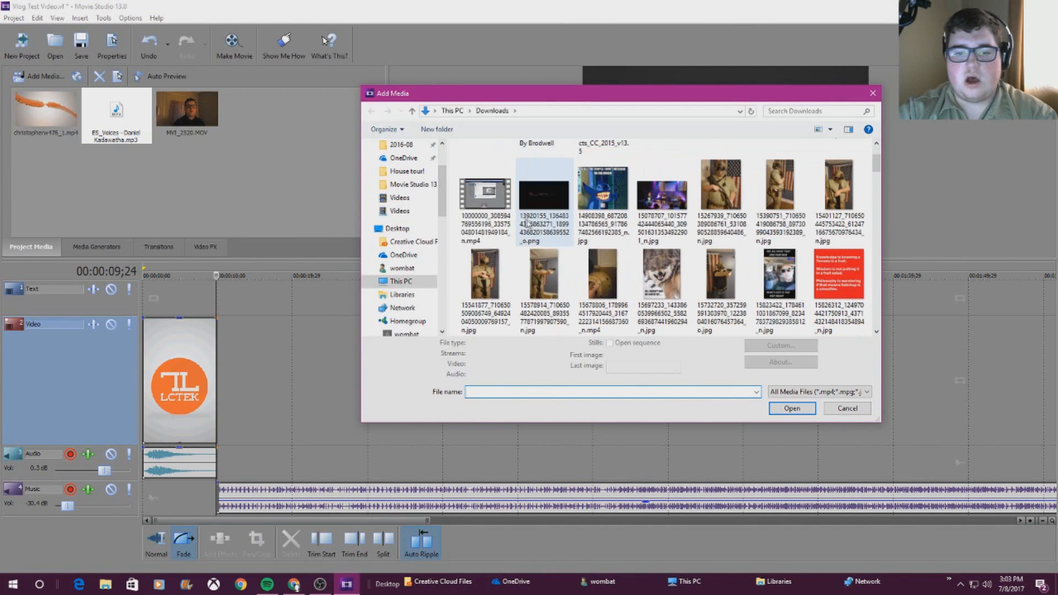
scroll(411, 215, down, 3)
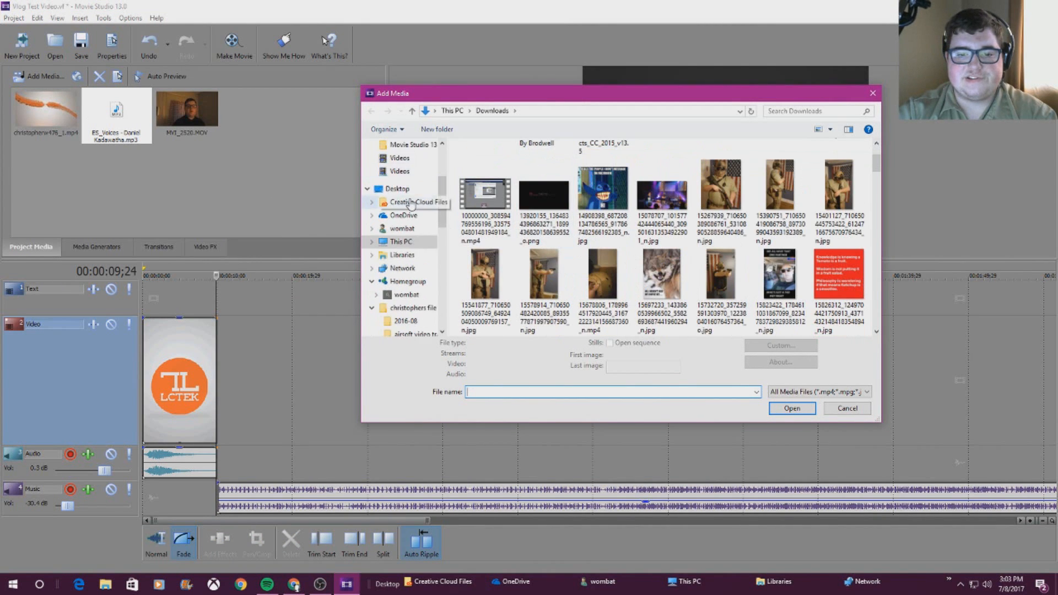
scroll(411, 201, down, 8)
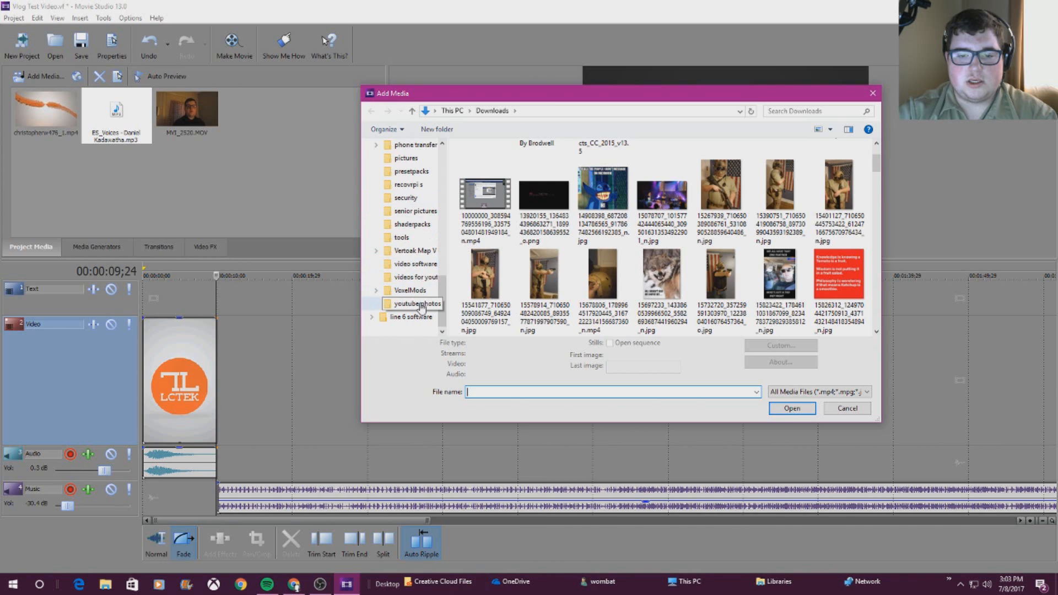
scroll(419, 275, up, 4)
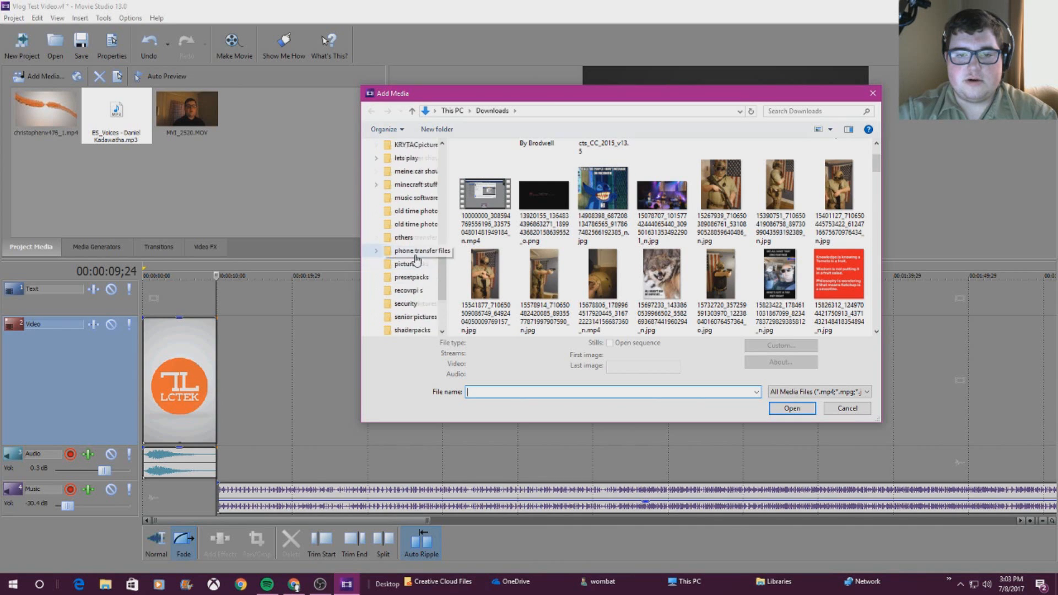
scroll(419, 237, up, 1)
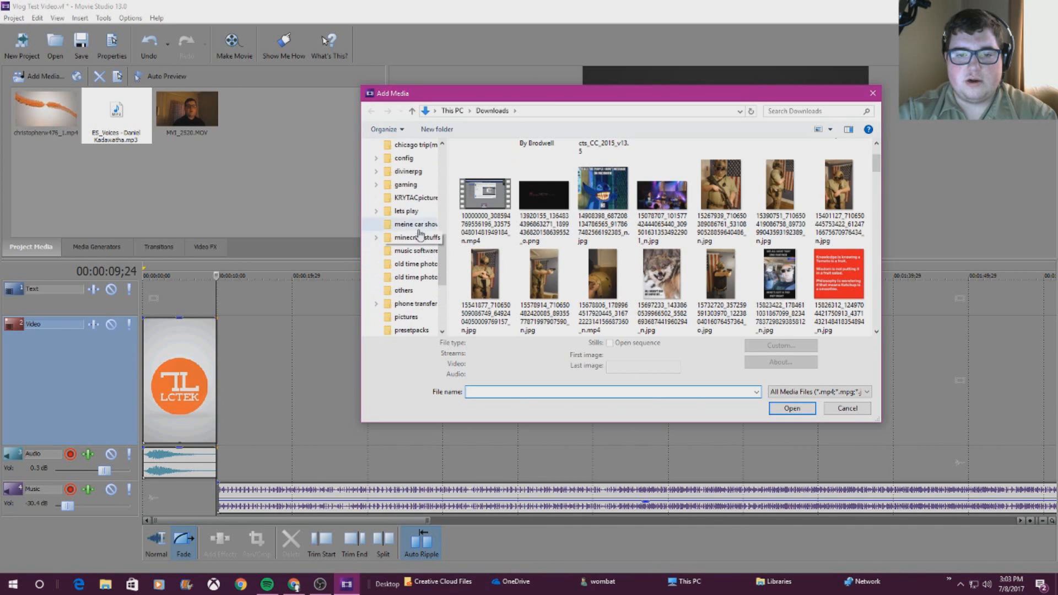
scroll(419, 187, up, 1)
click(413, 171)
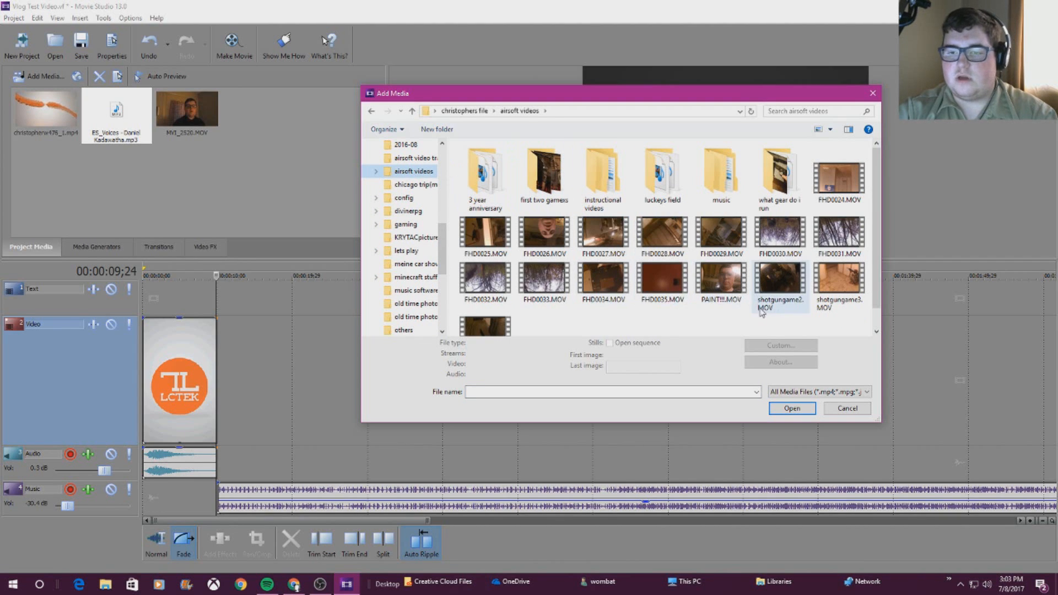
double_click(839, 242)
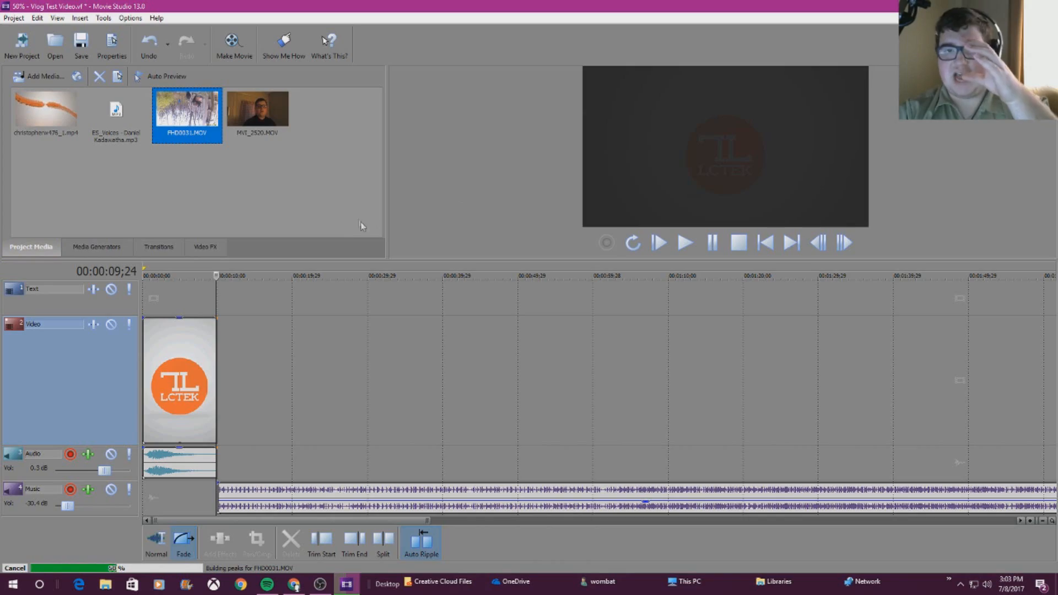
Step: Place FHD0031.MOV on the Video track, aligned directly against the end of the intro
drag(178, 102, 237, 360)
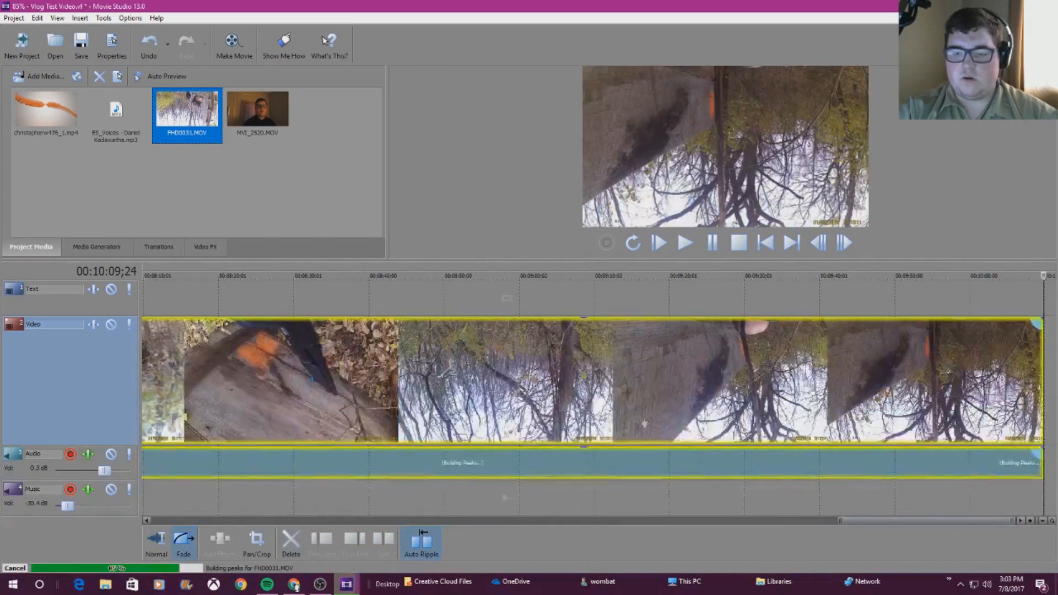
click(686, 247)
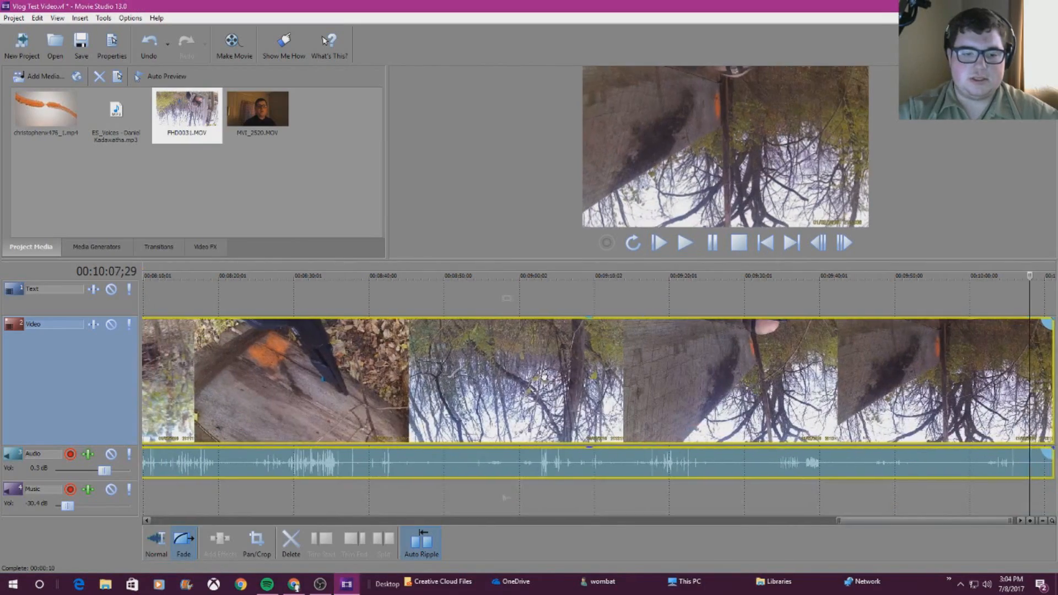
drag(875, 526, 201, 523)
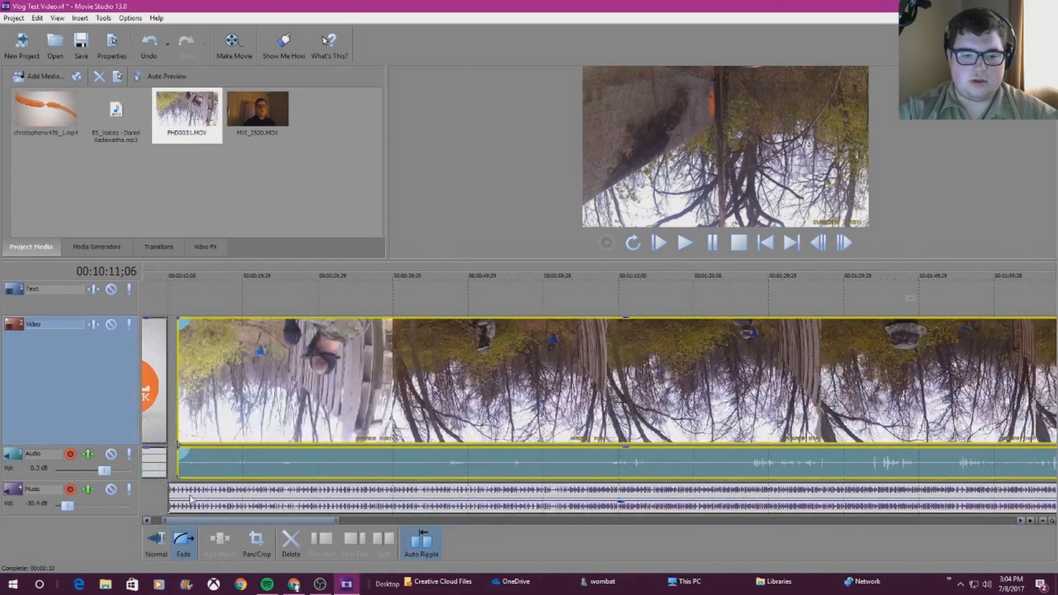
drag(275, 425, 266, 425)
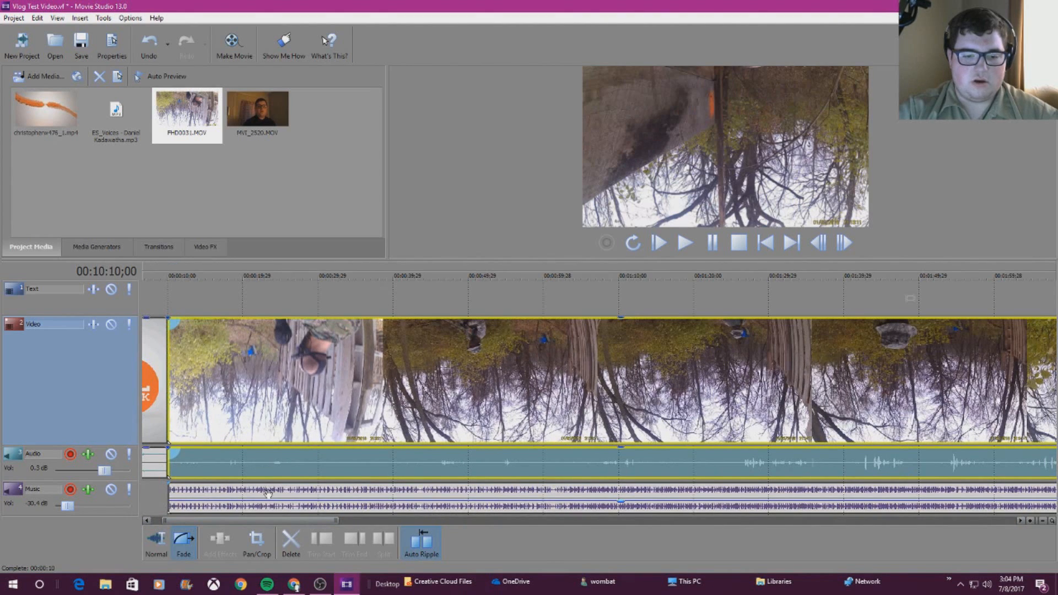
Step: Remove the song clip from the Music track
right_click(266, 488)
click(333, 311)
drag(280, 522, 270, 522)
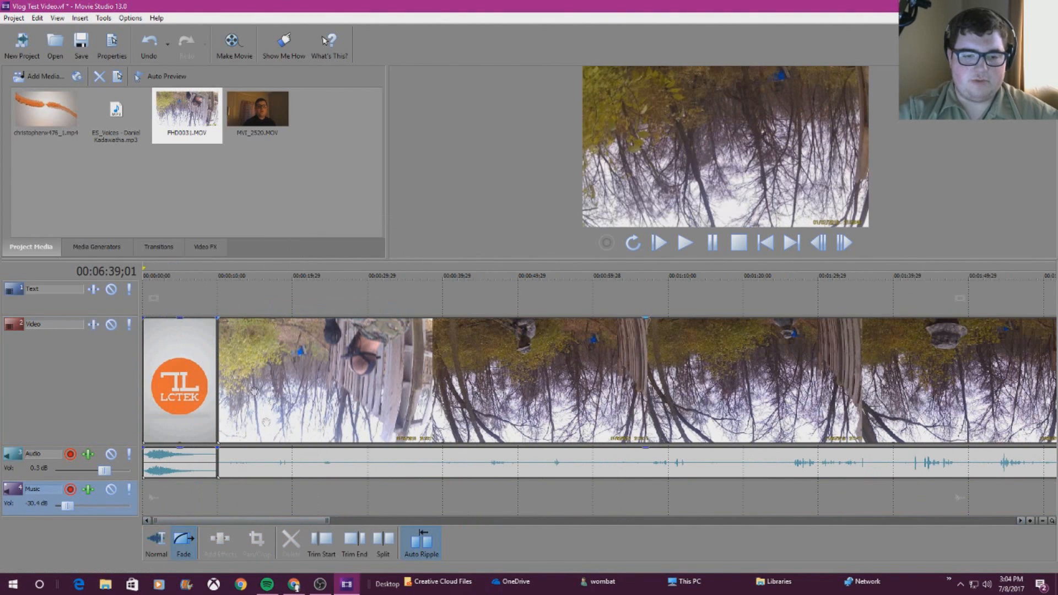
Step: Play the upside-down airsoft clip from shortly after the intro and pause at 00:00:19;00
click(268, 325)
click(685, 242)
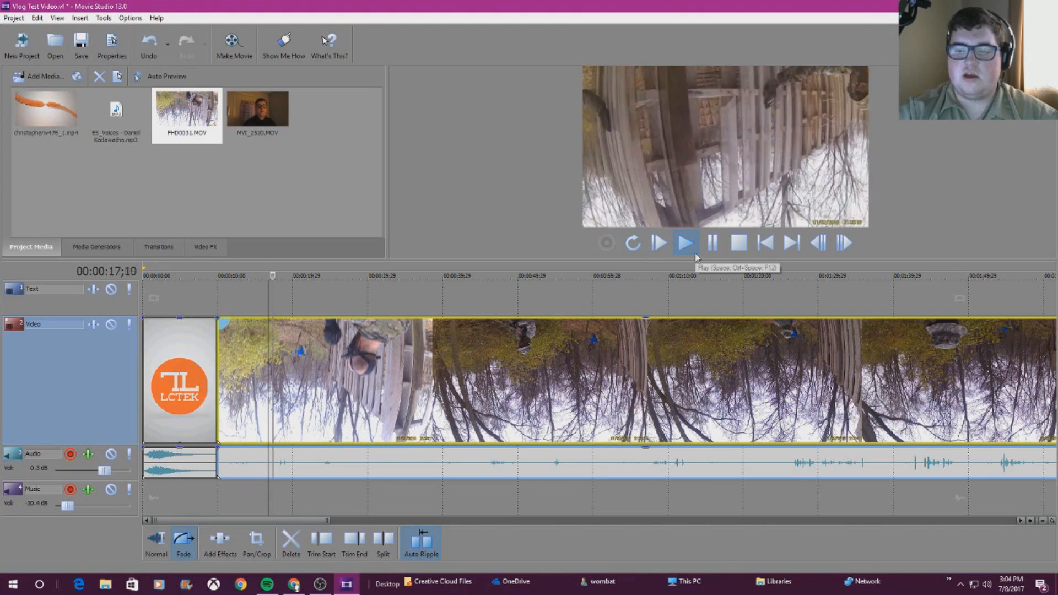
click(722, 241)
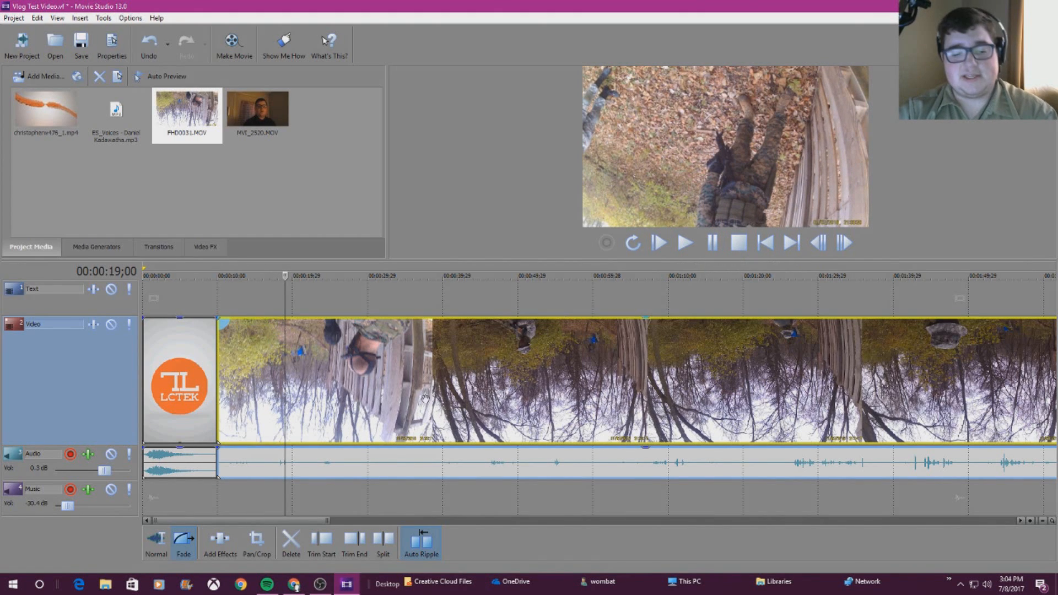
Step: Rotate the FHD0031 clip upright with Pan/Crop, to an angle of 179.8 degrees
click(257, 539)
scroll(512, 258, down, 3)
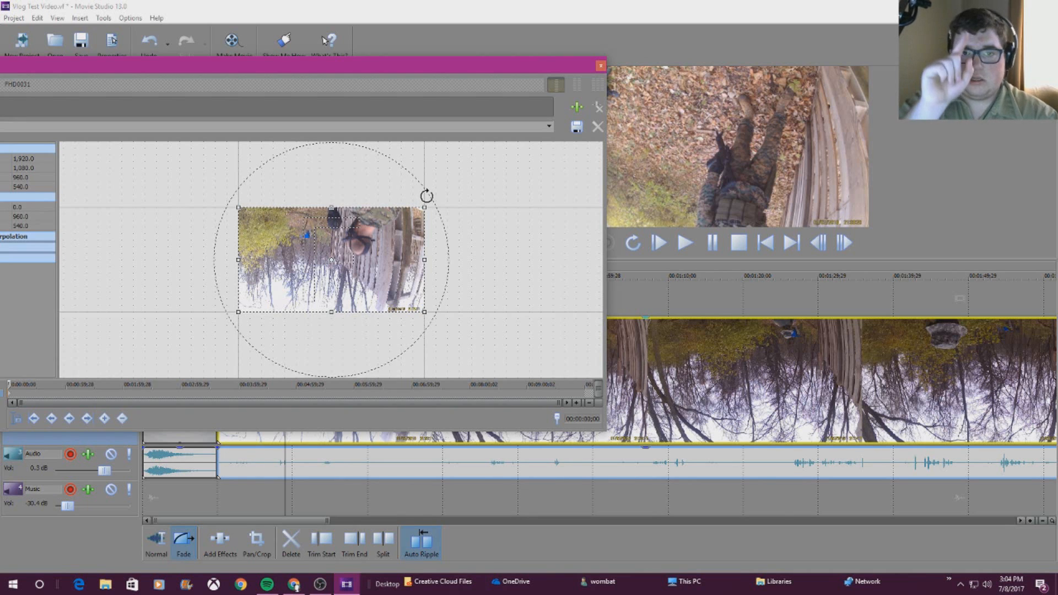
drag(428, 196, 188, 354)
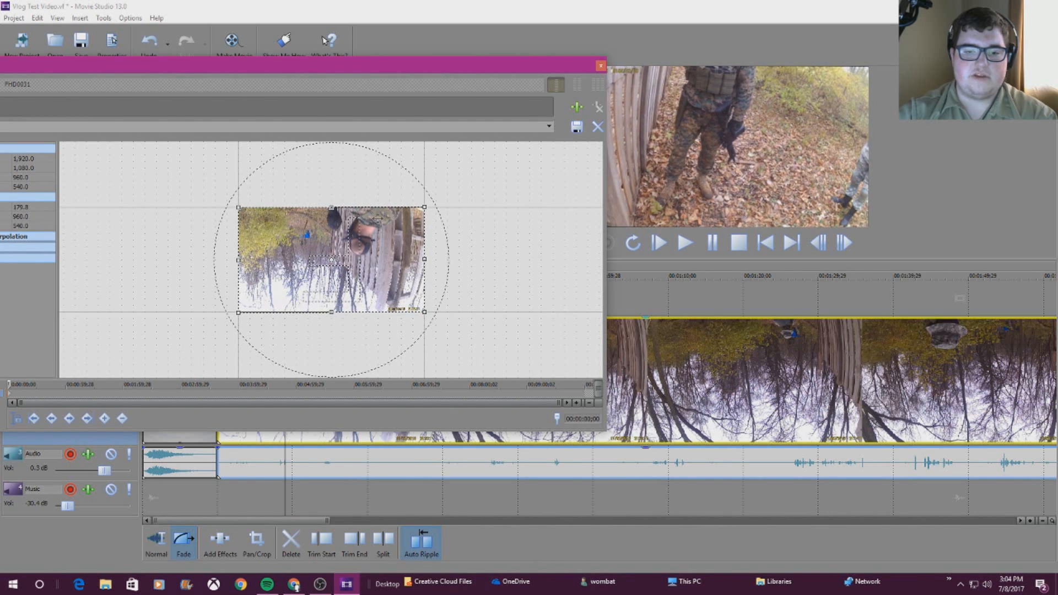
click(600, 65)
Step: Play the rotated clip, pause at 00:00:23;07 and view the end of the clip on the timeline
click(687, 243)
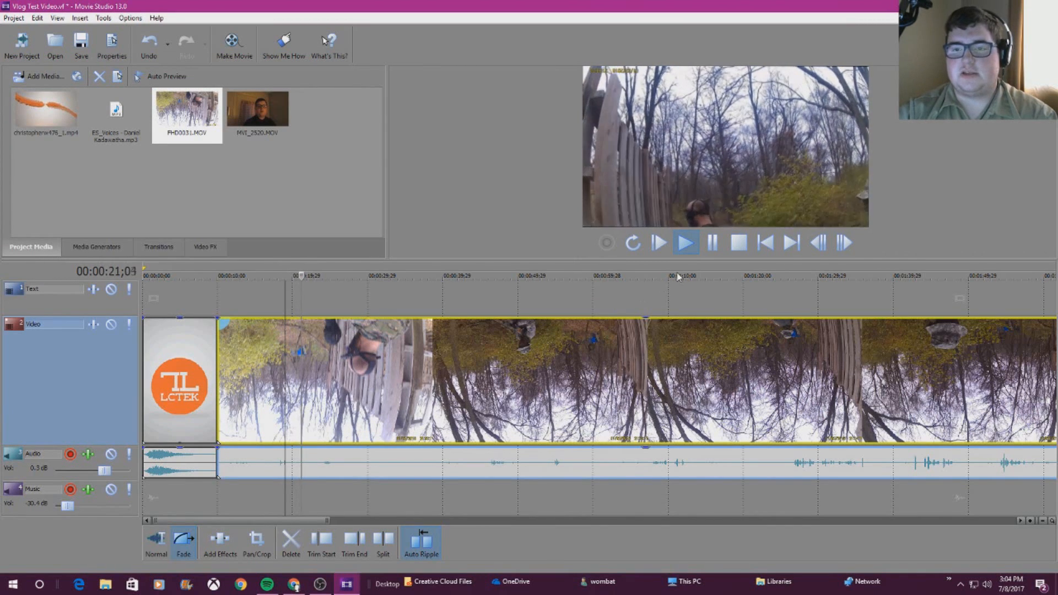
click(713, 243)
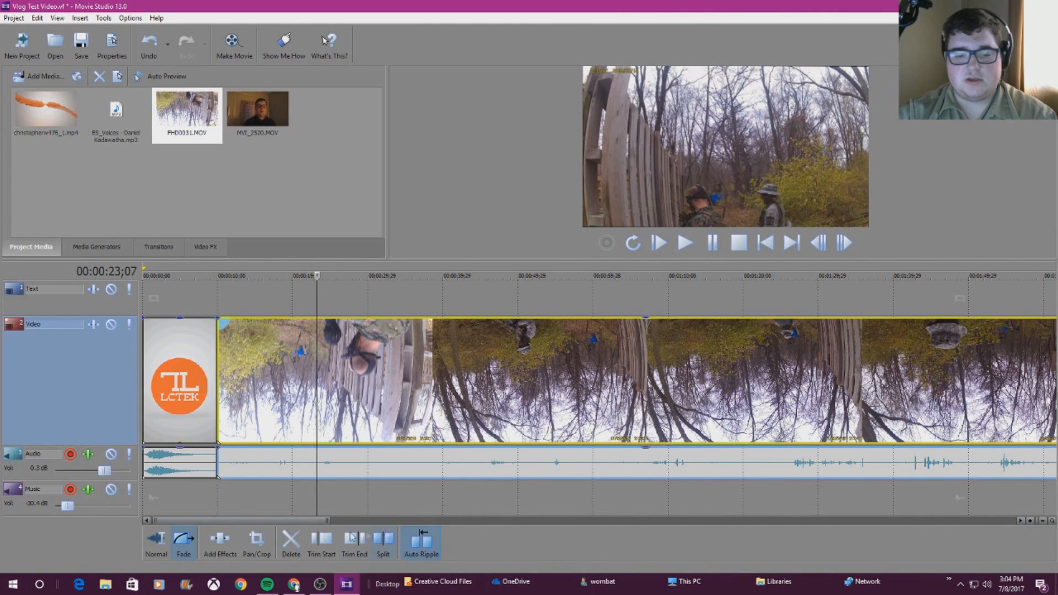
drag(306, 524, 991, 457)
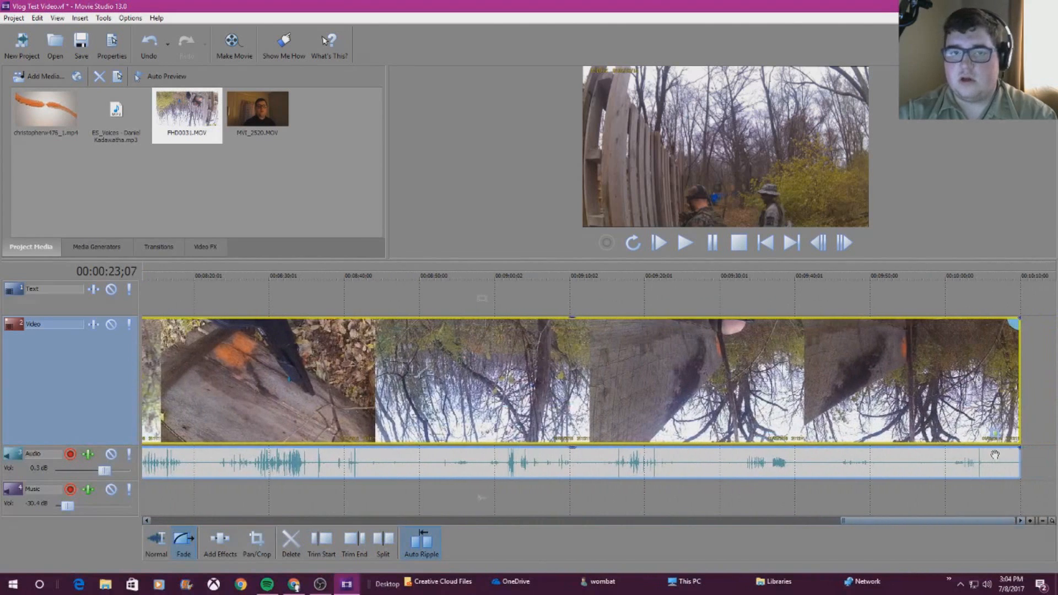